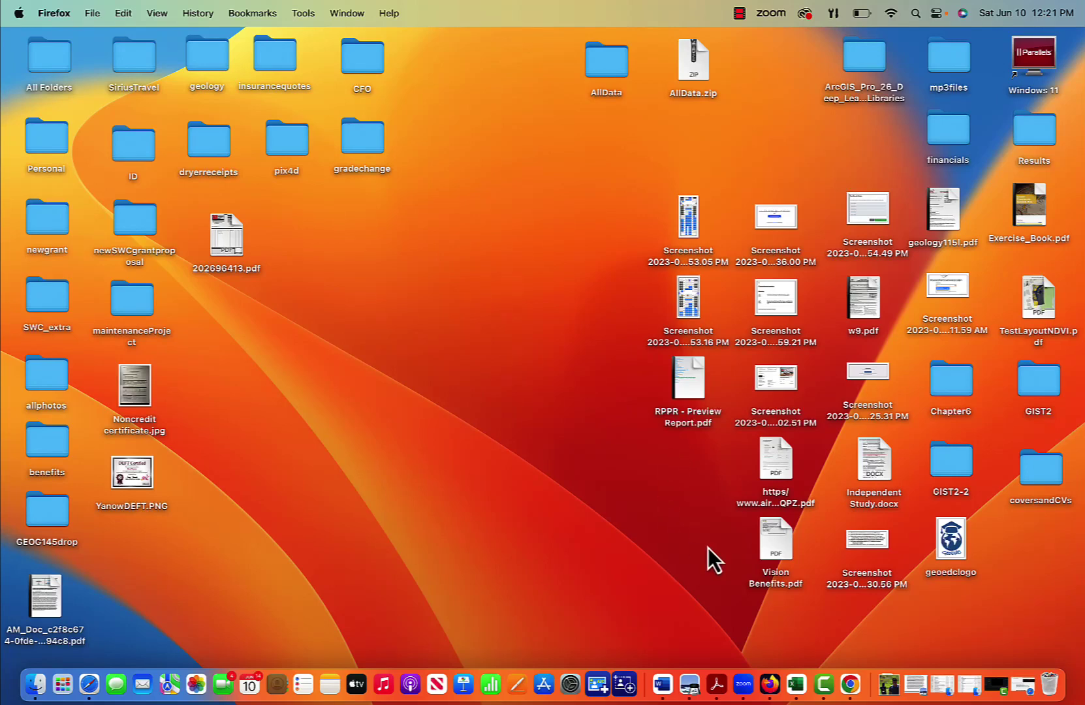
Step: Search the web in Firefox for 'adobe express' and open the official Adobe Express site
left_click(770, 685)
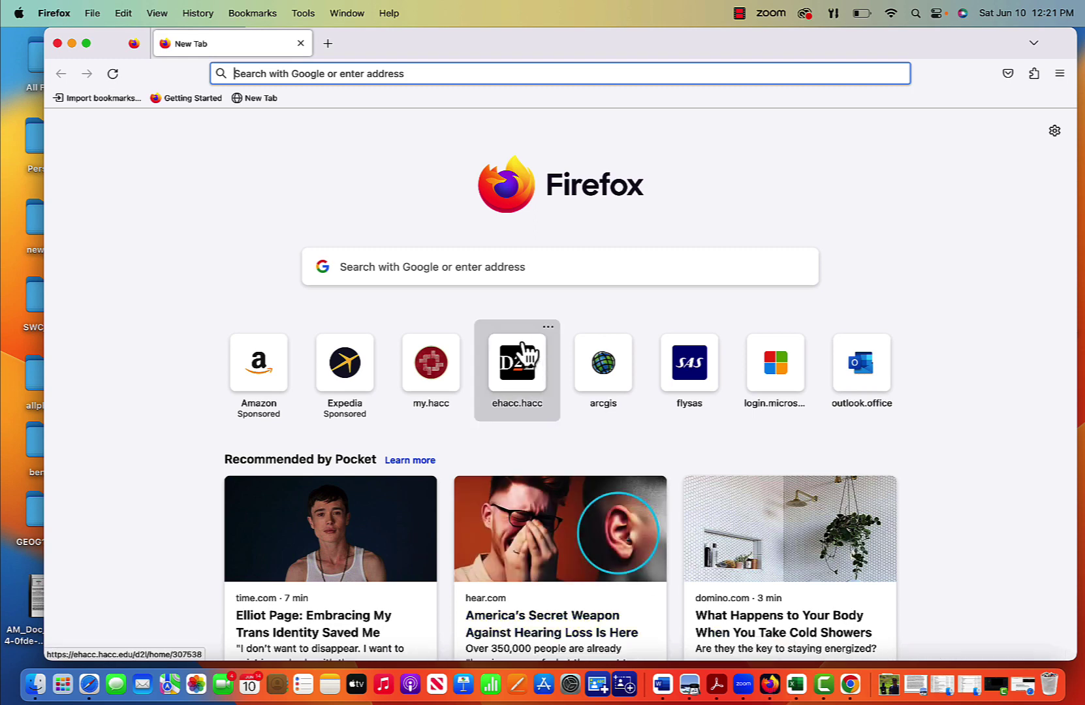
left_click(435, 77)
type("adobe ")
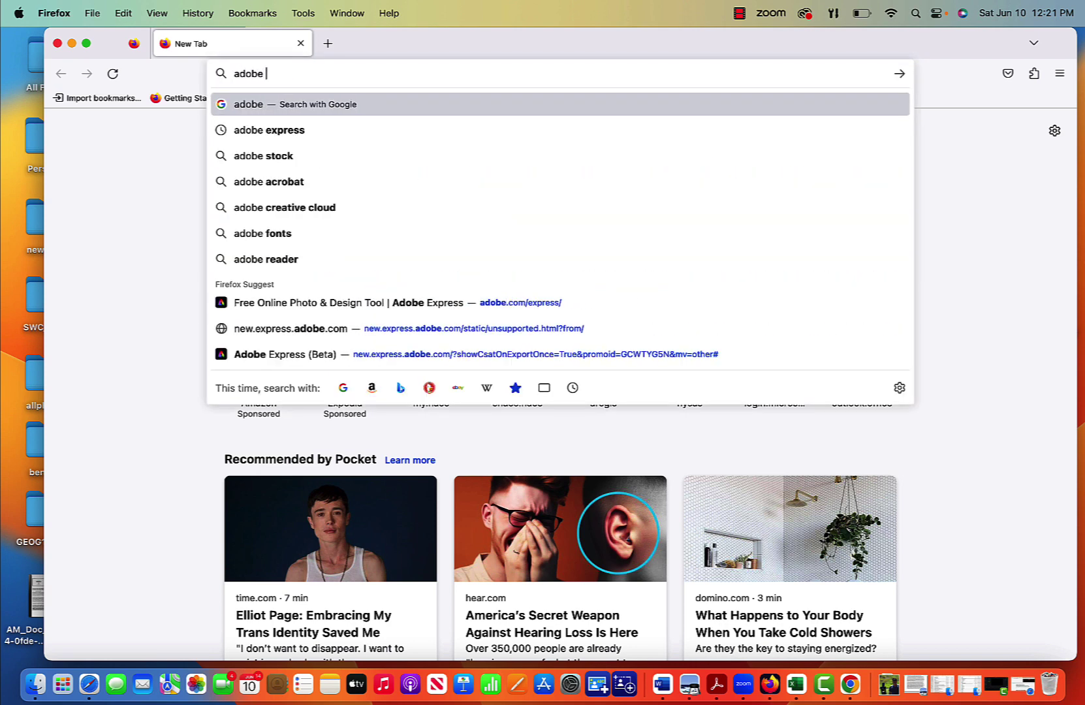
type("express")
key("Return")
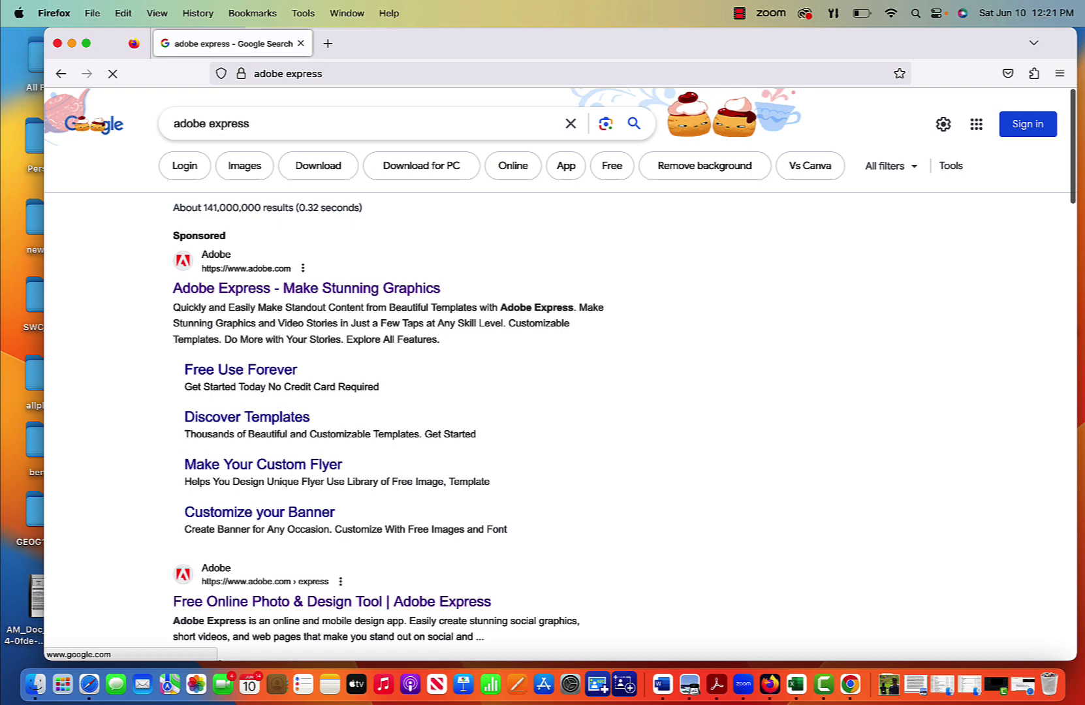
left_click(304, 288)
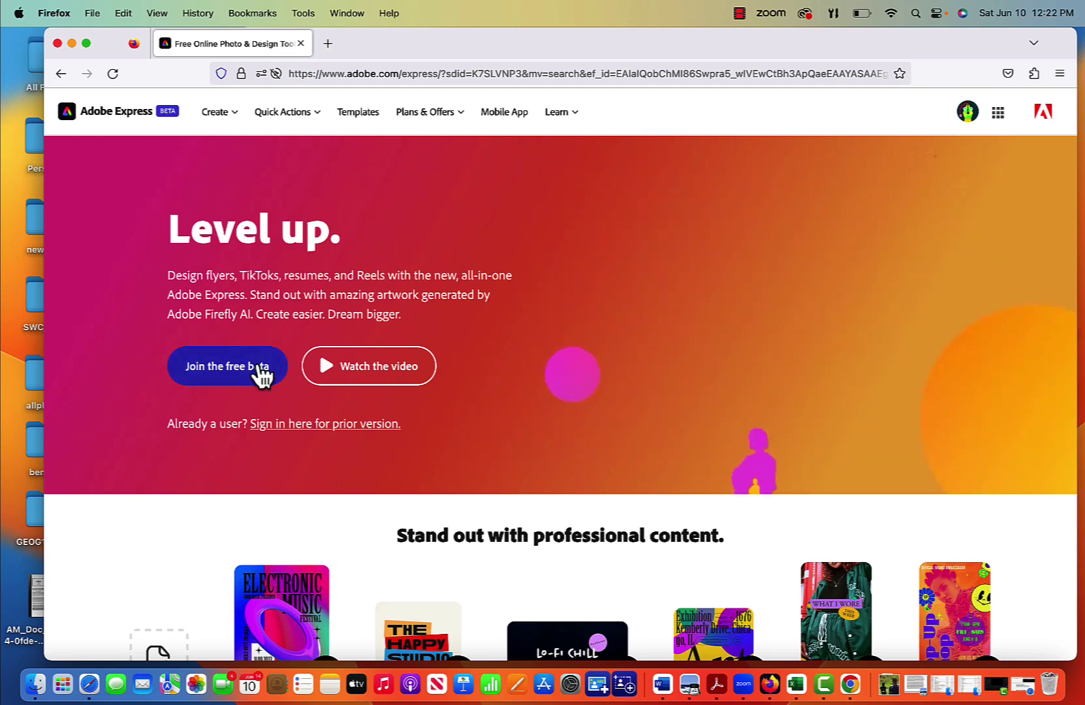
Step: Try the free beta, copy its app link after Firefox is rejected, and launch Google Chrome
left_click(258, 372)
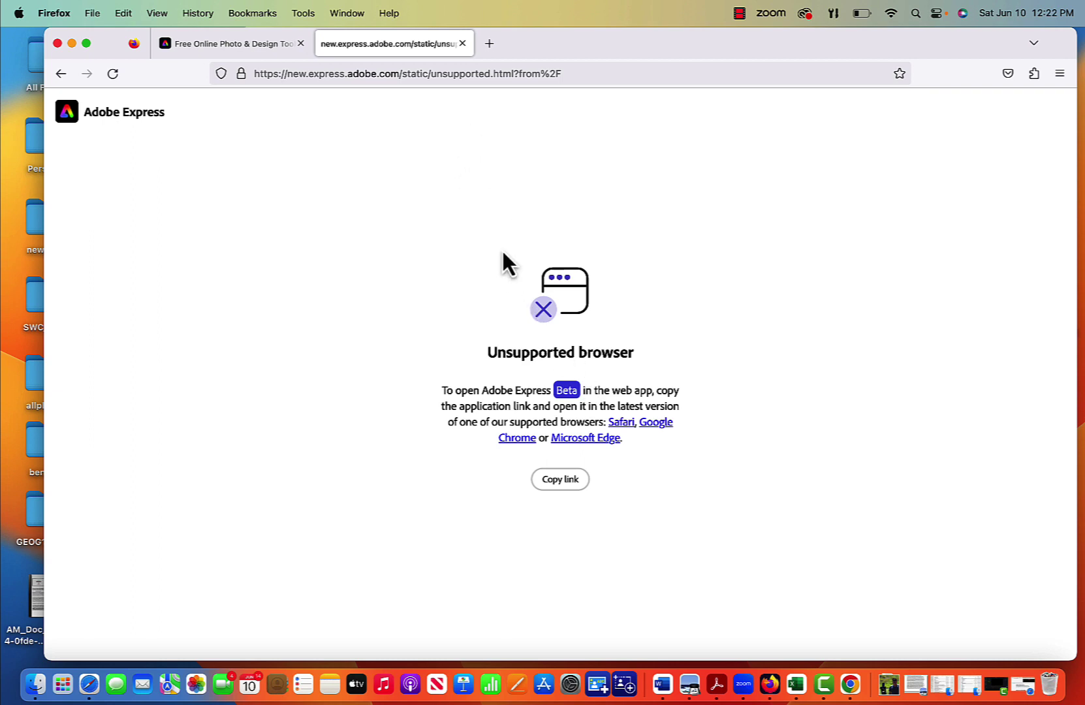
left_click(559, 482)
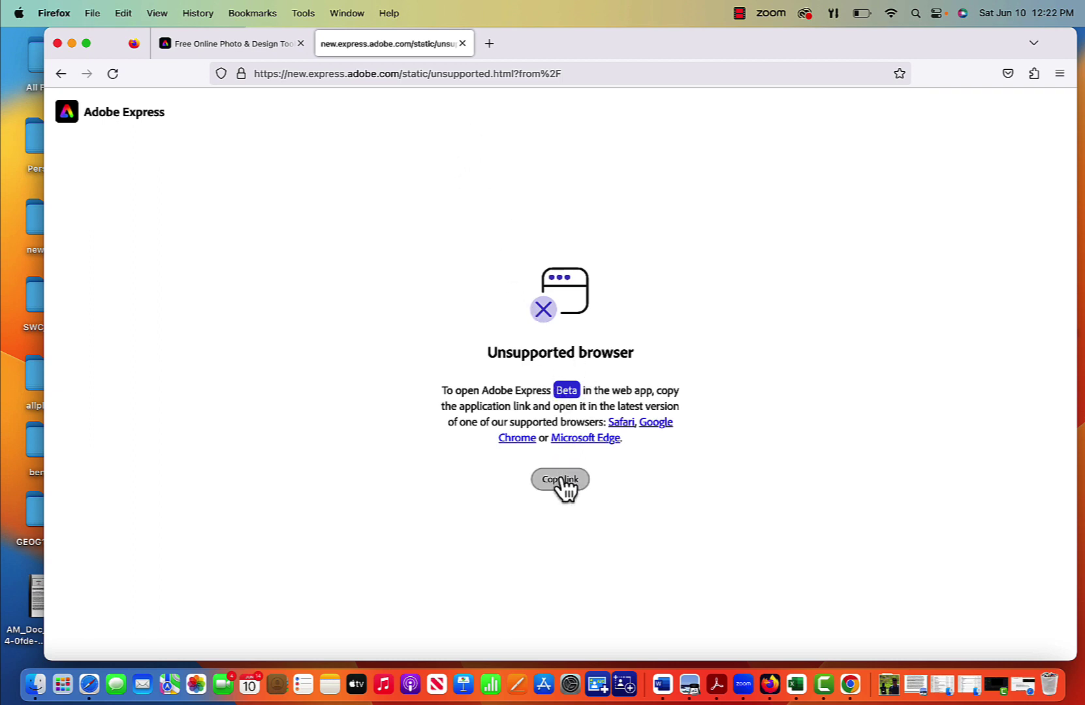
left_click(850, 684)
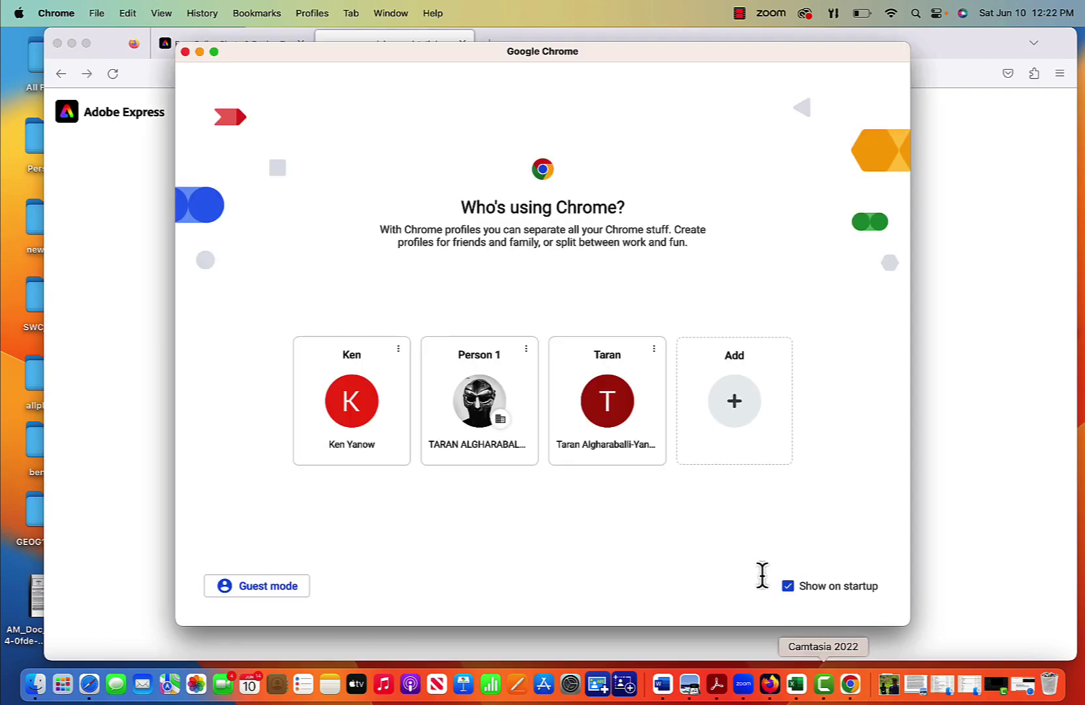
Step: Load the copied Adobe Express beta link in a Chrome guest window
left_click(271, 588)
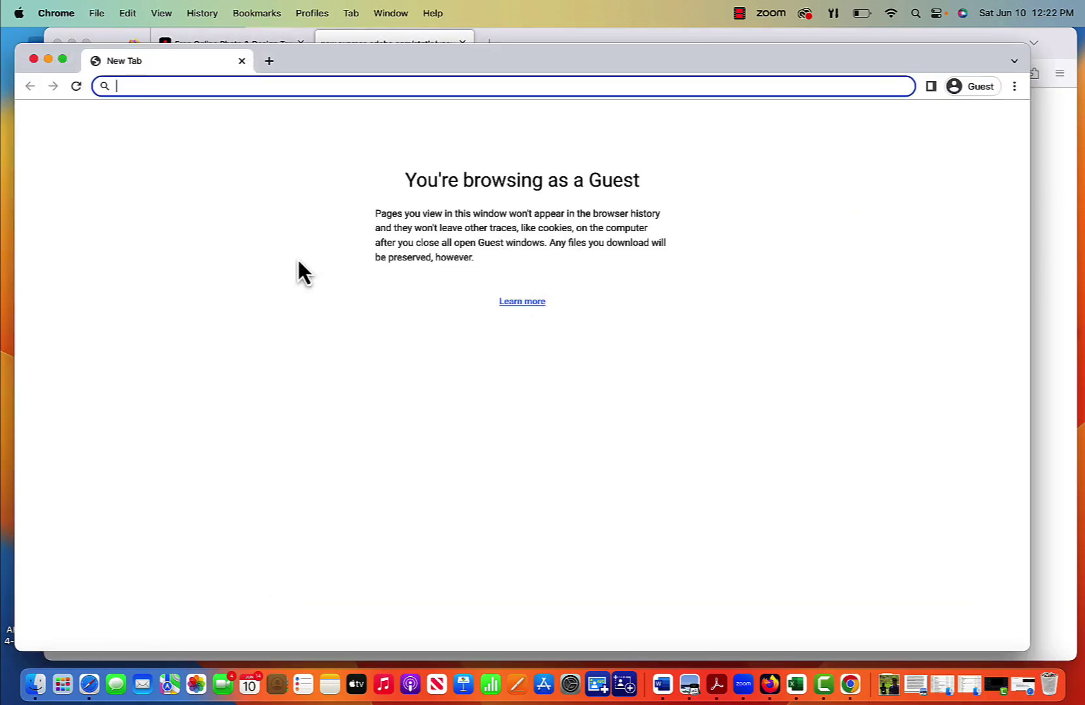
type("https://new.express.adobe.com/?showCsatOnExportOnce=True&promoid=GCWTYG5N&mv=other")
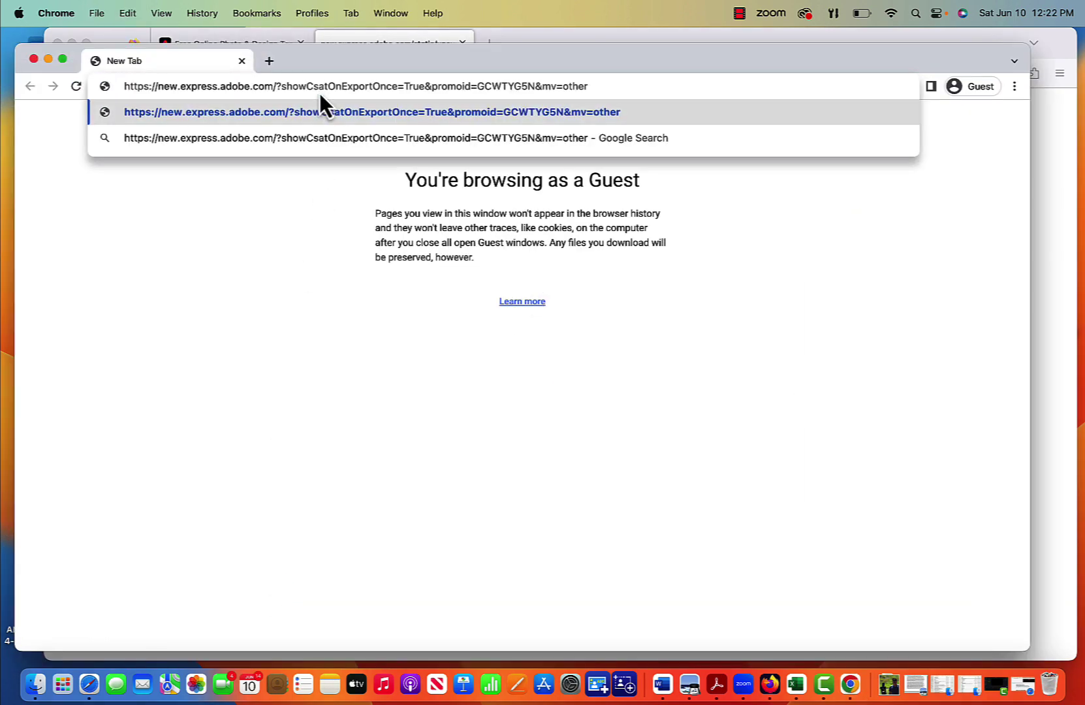
key("Return")
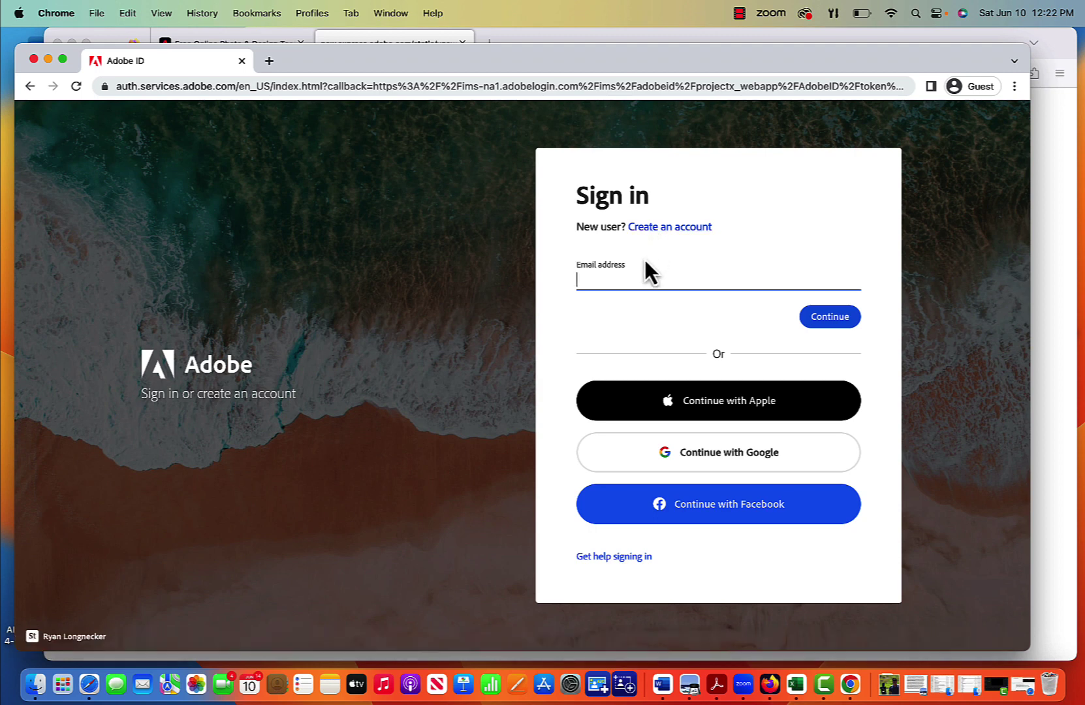
Step: Sign in to Adobe with the account e-mail and password
left_click(823, 319)
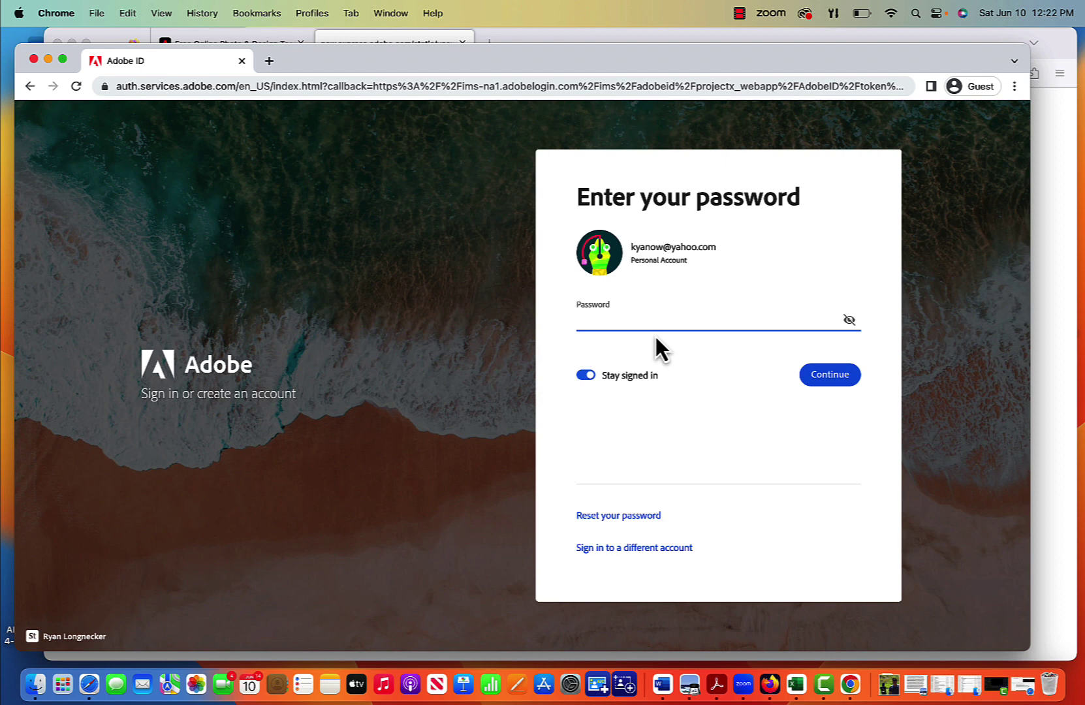
type("•••")
key("Return")
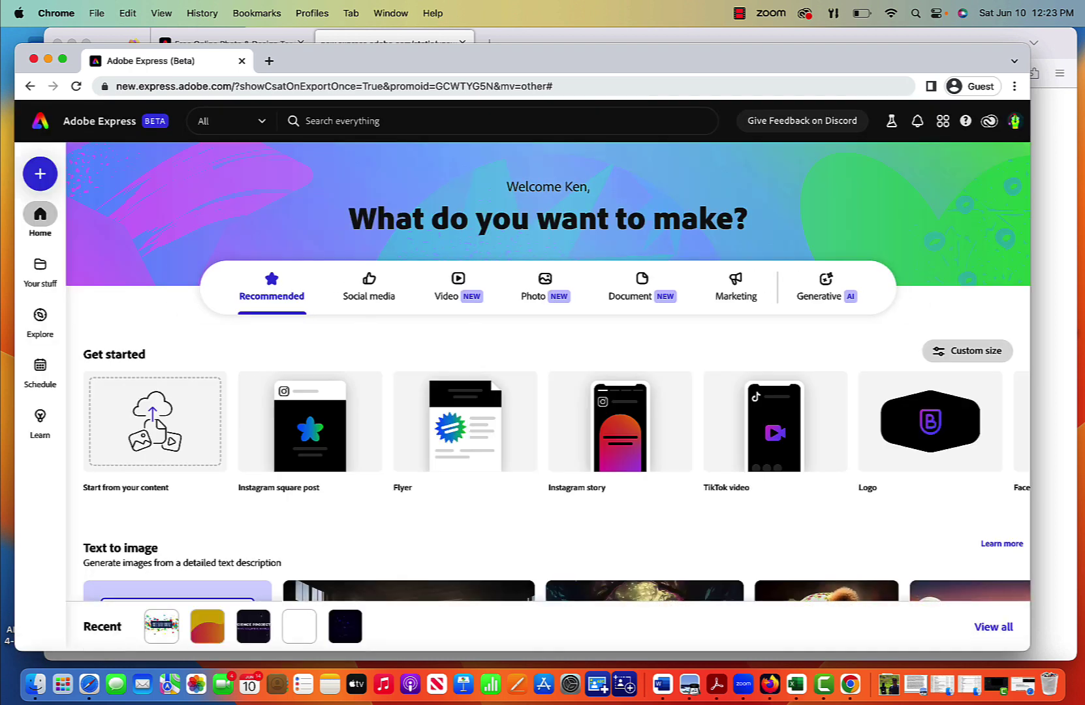
Step: Browse the home page, then open the create menu and scroll its Suggested sizes list
mouse_move(600, 428)
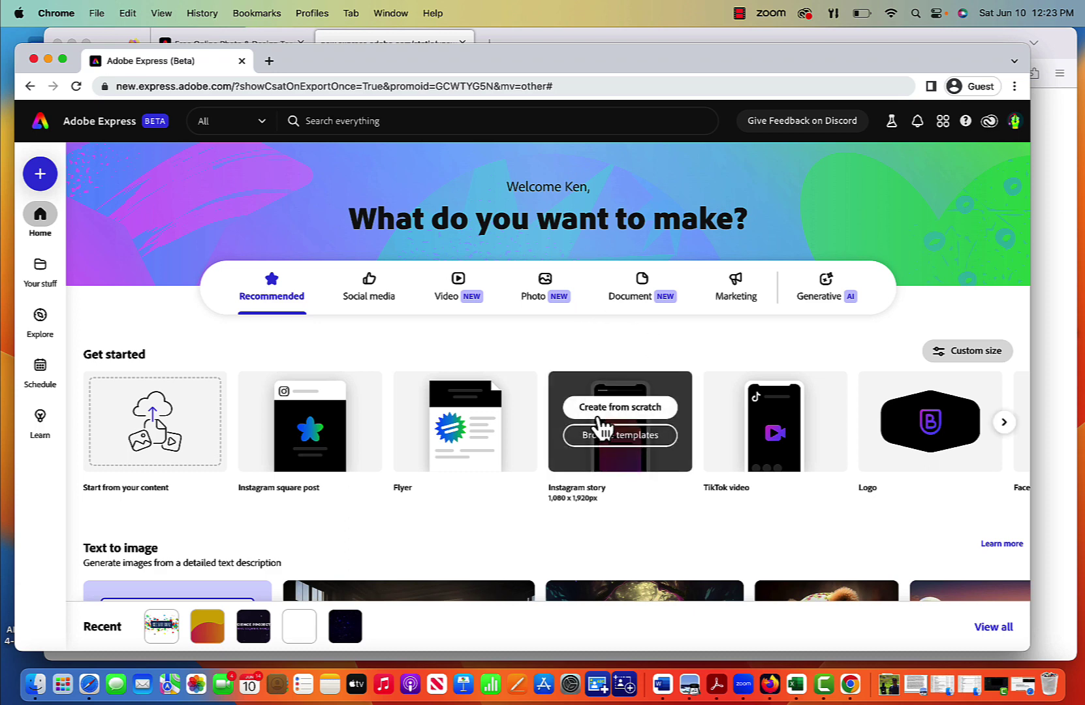
scroll(615, 533, "down", 5)
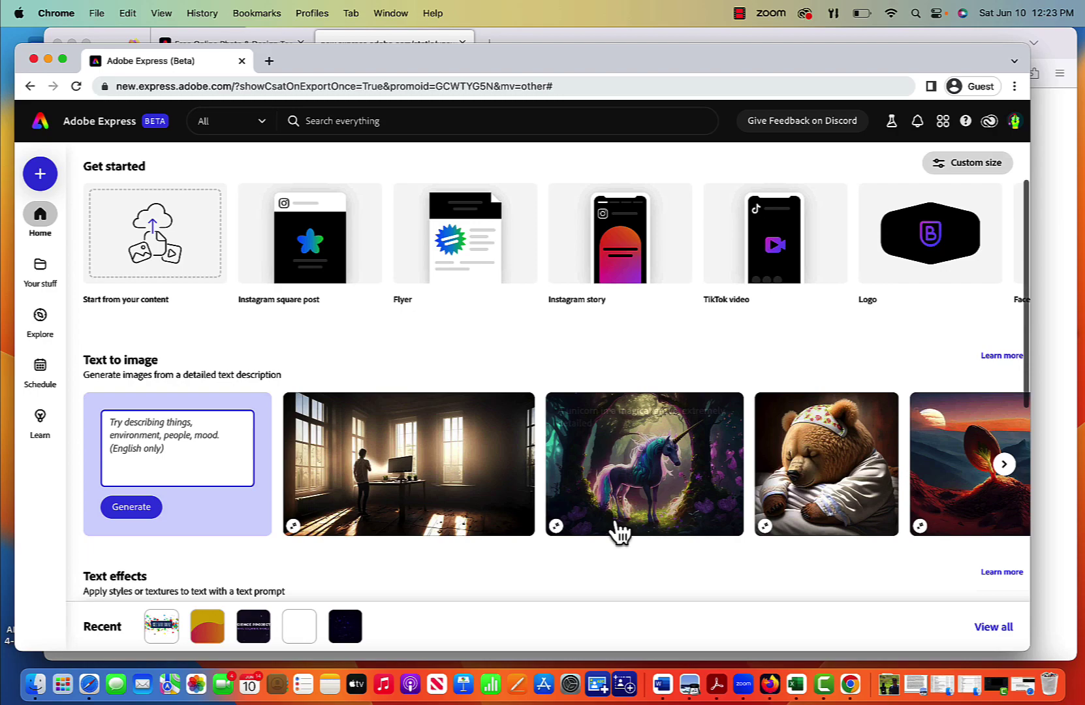
scroll(619, 532, "down", 13)
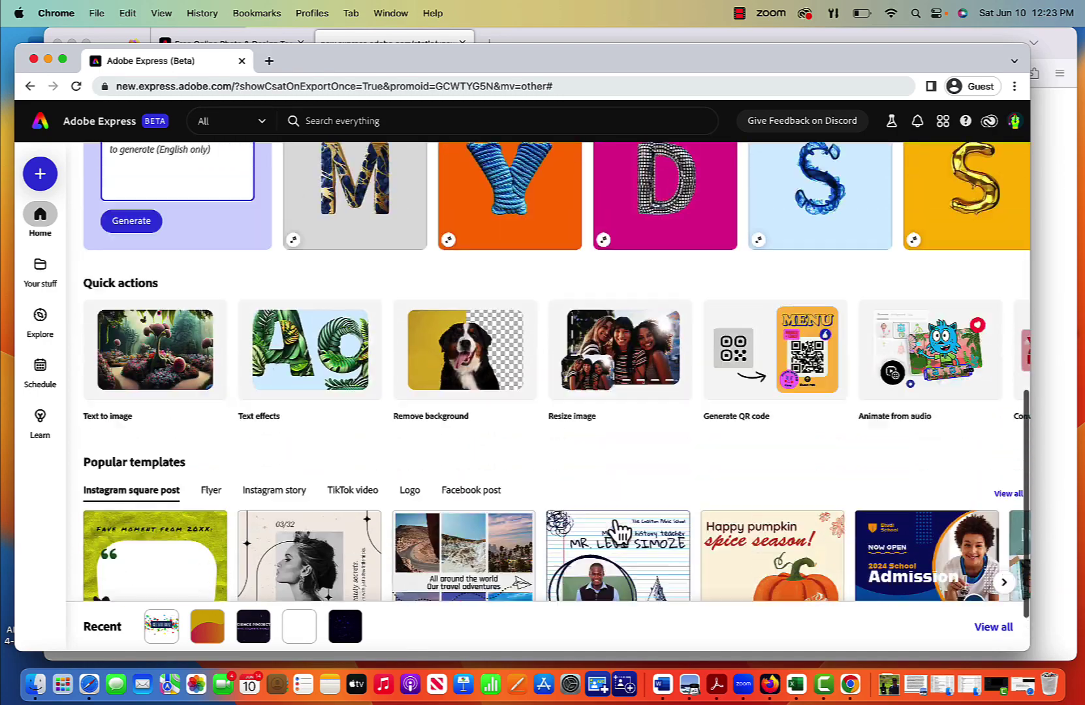
scroll(619, 532, "up", 15)
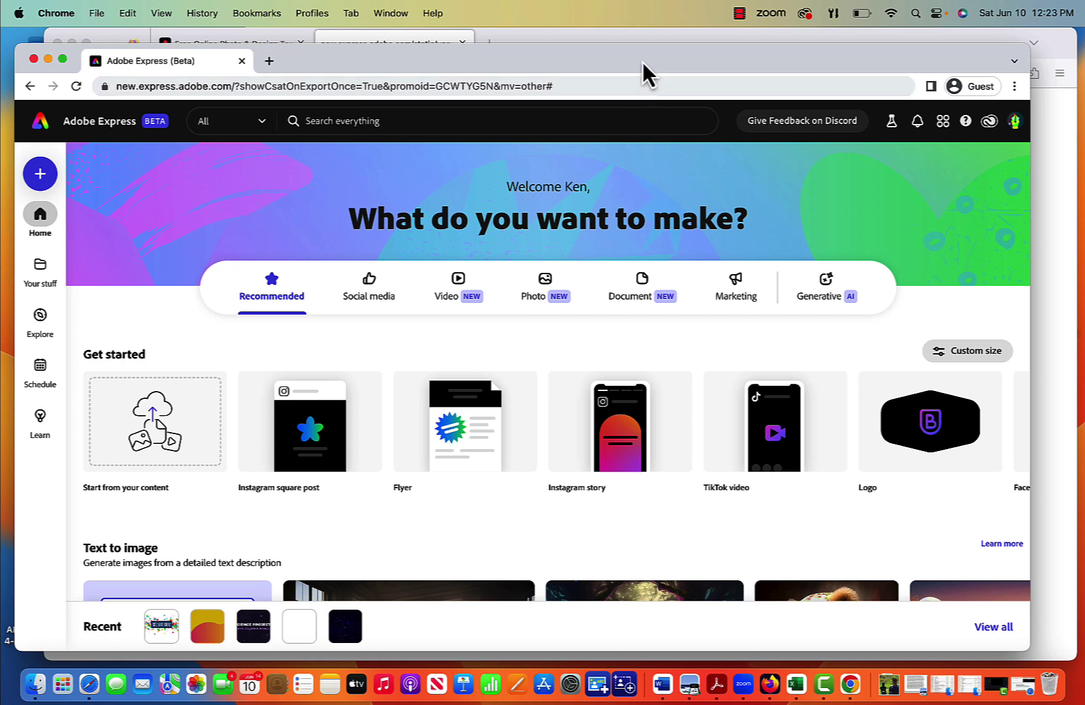
left_click_drag(642, 62, 644, 53)
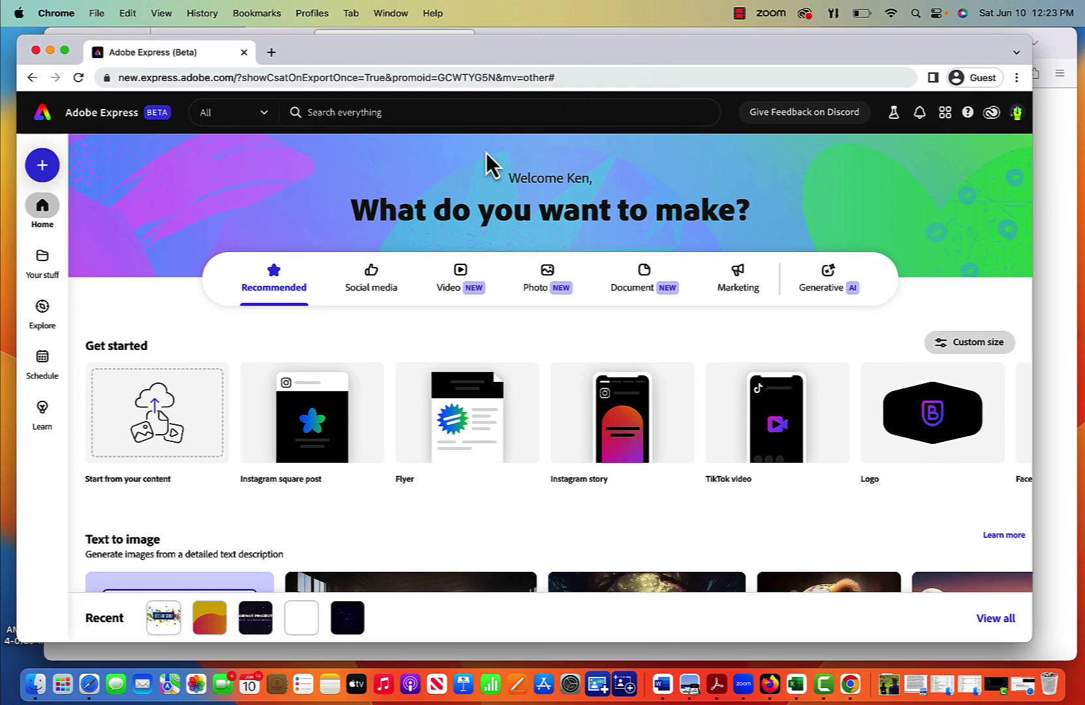
left_click(43, 168)
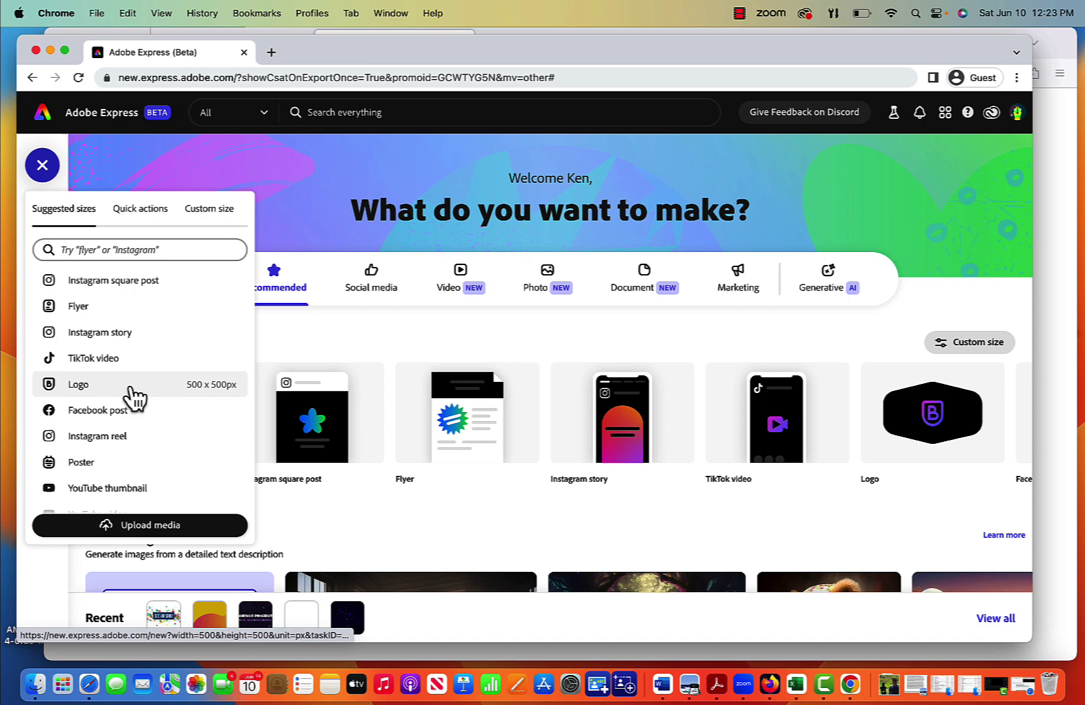
scroll(134, 395, "down", 5)
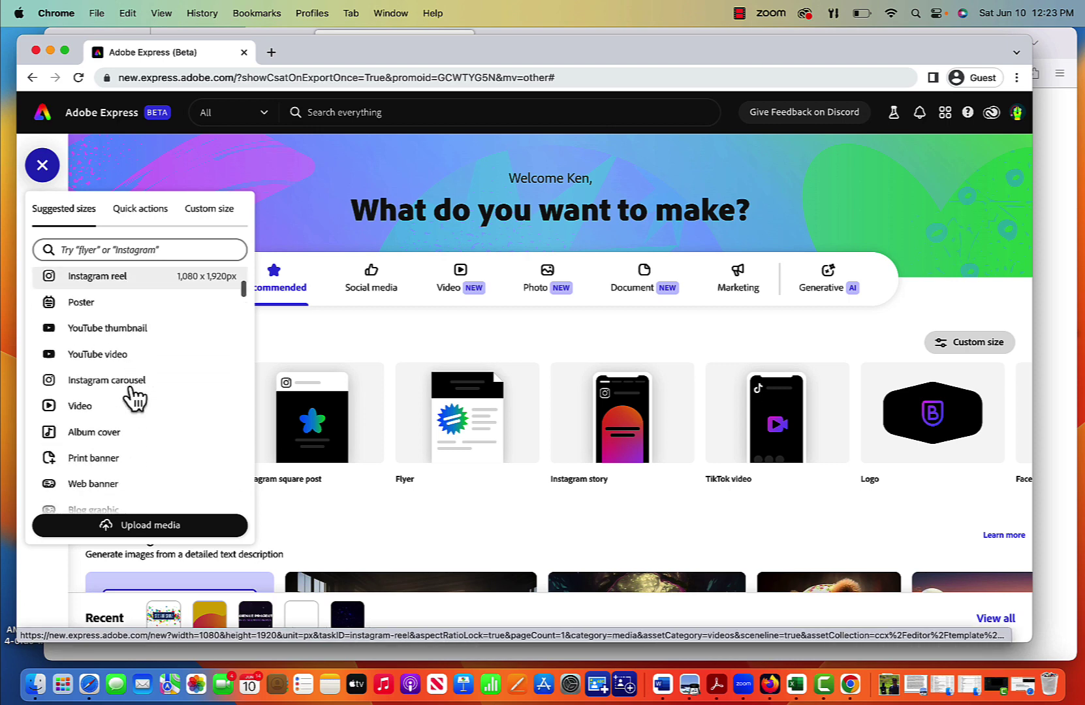
Step: Start a 1920 x 1080 Video project and browse the Photos, Audio and Video media libraries
left_click(90, 406)
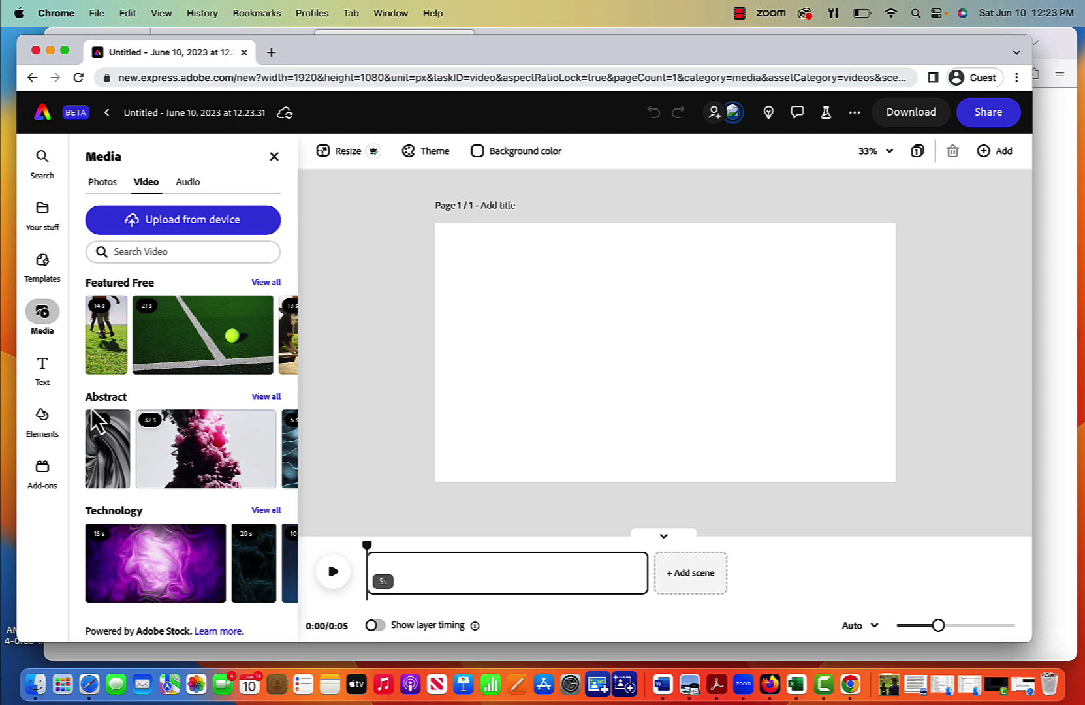
mouse_move(300, 322)
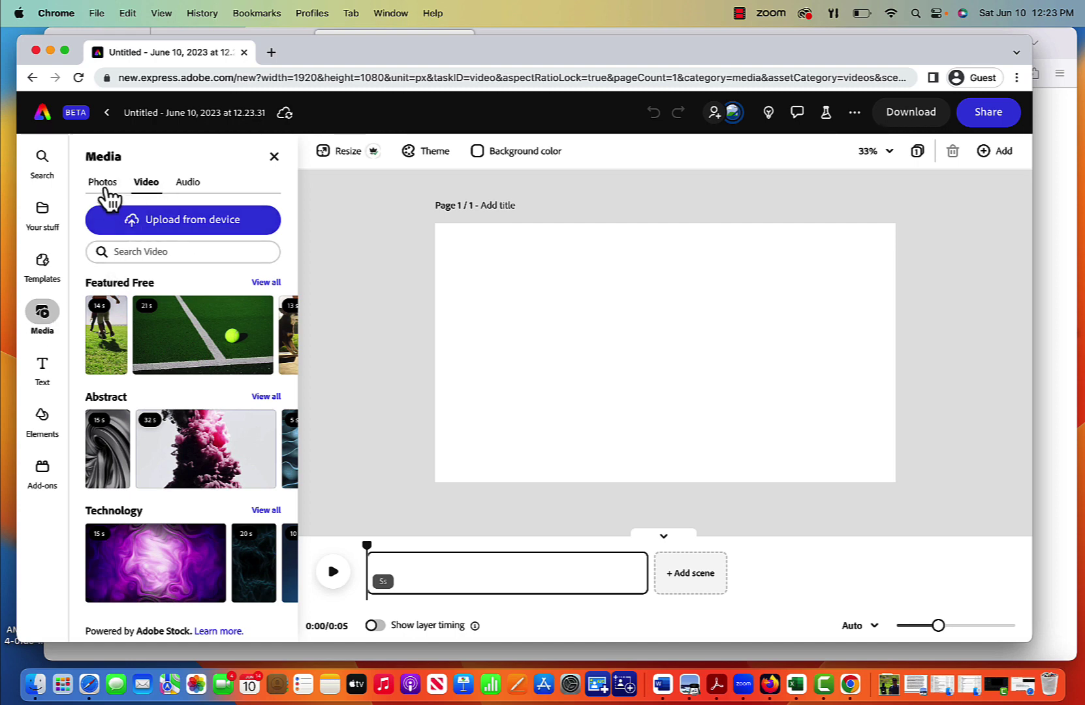
left_click(104, 187)
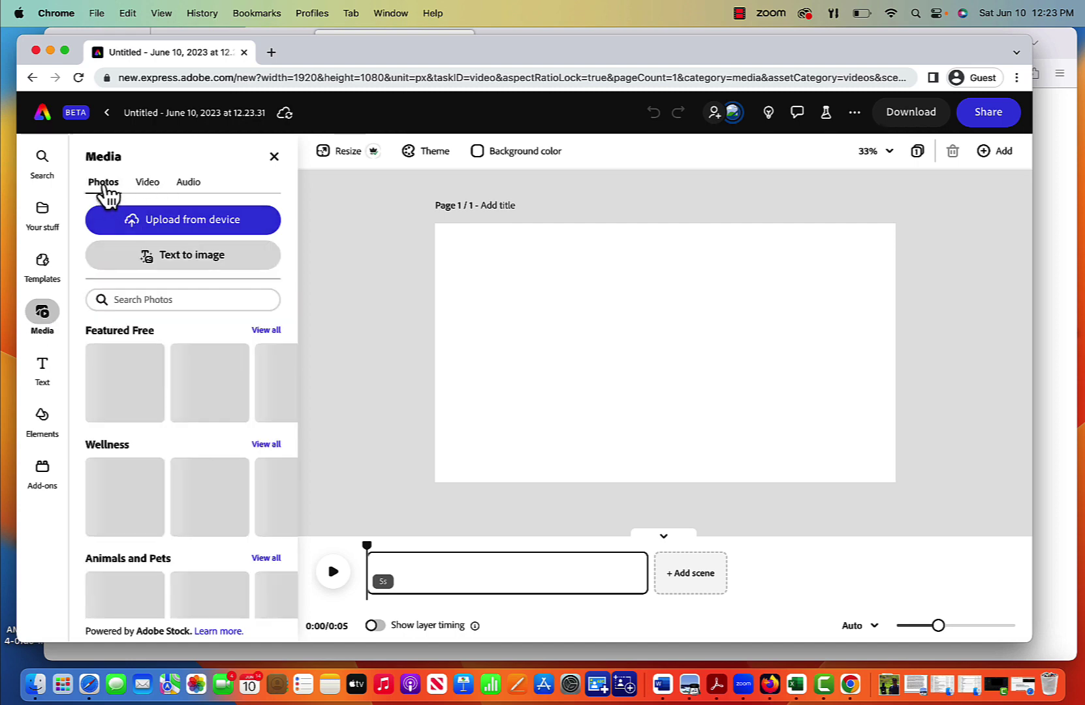
left_click(150, 191)
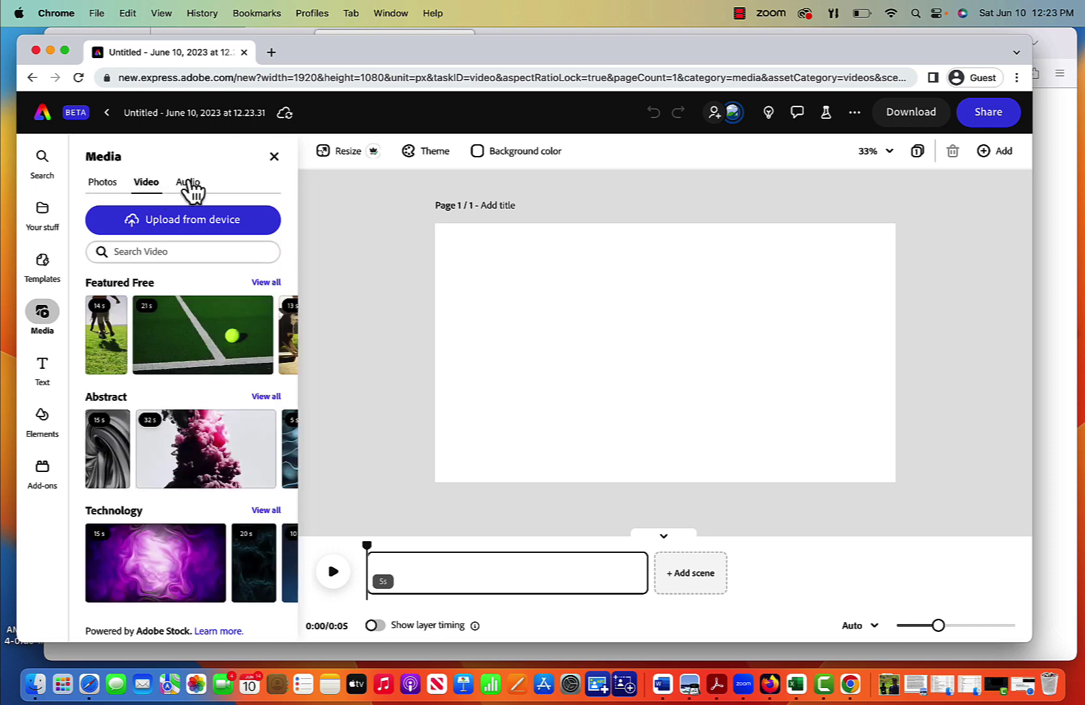
left_click(189, 186)
left_click(147, 189)
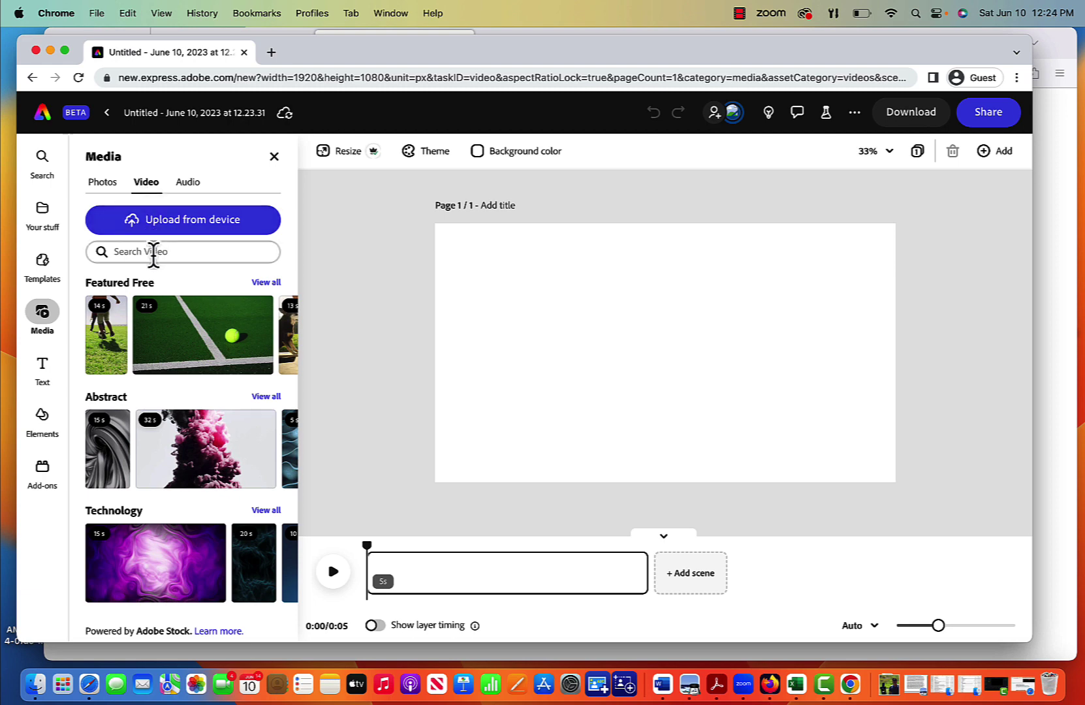
Step: Search the stock videos for 'drone' and scroll through the results
left_click(154, 254)
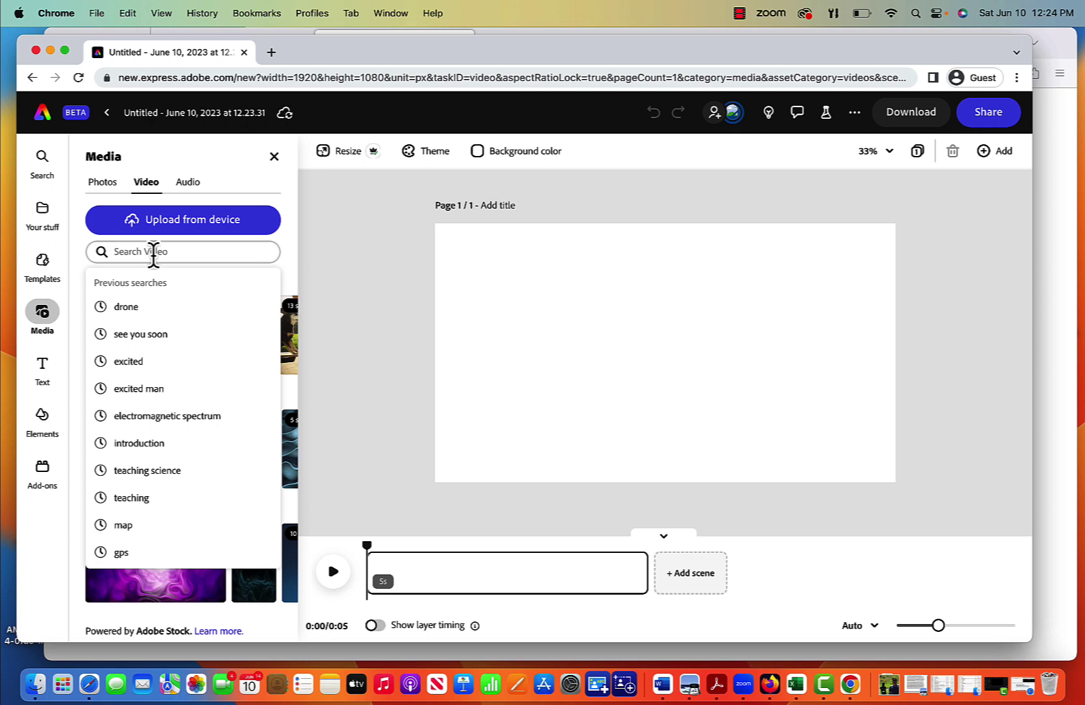
type("d")
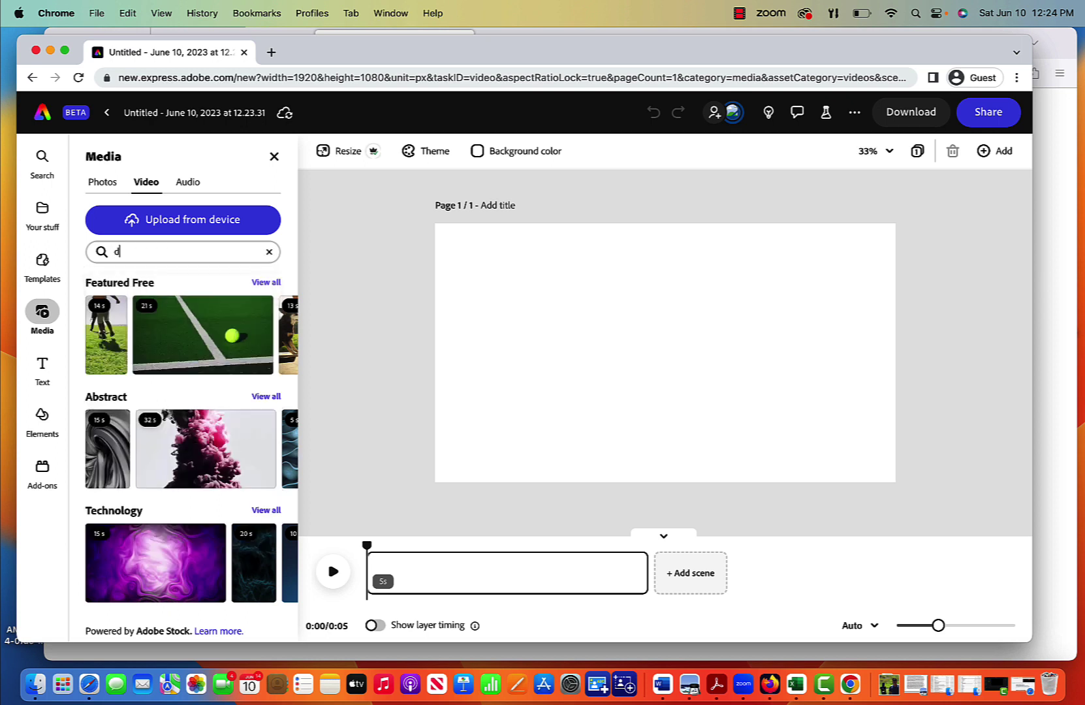
type("rone")
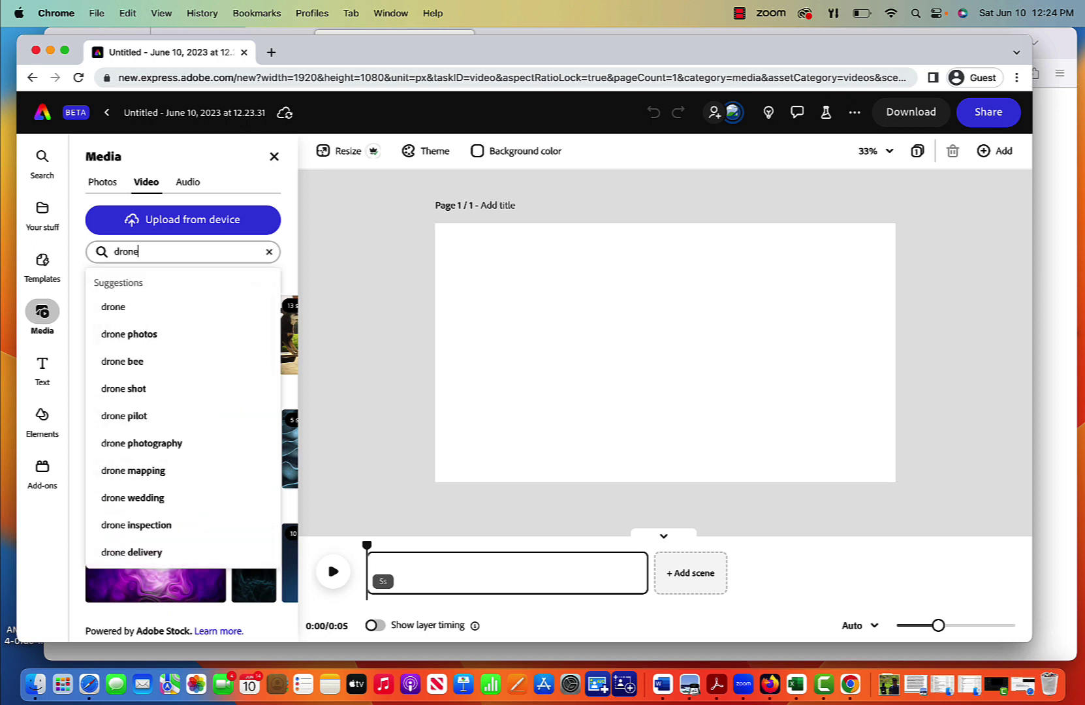
key("Return")
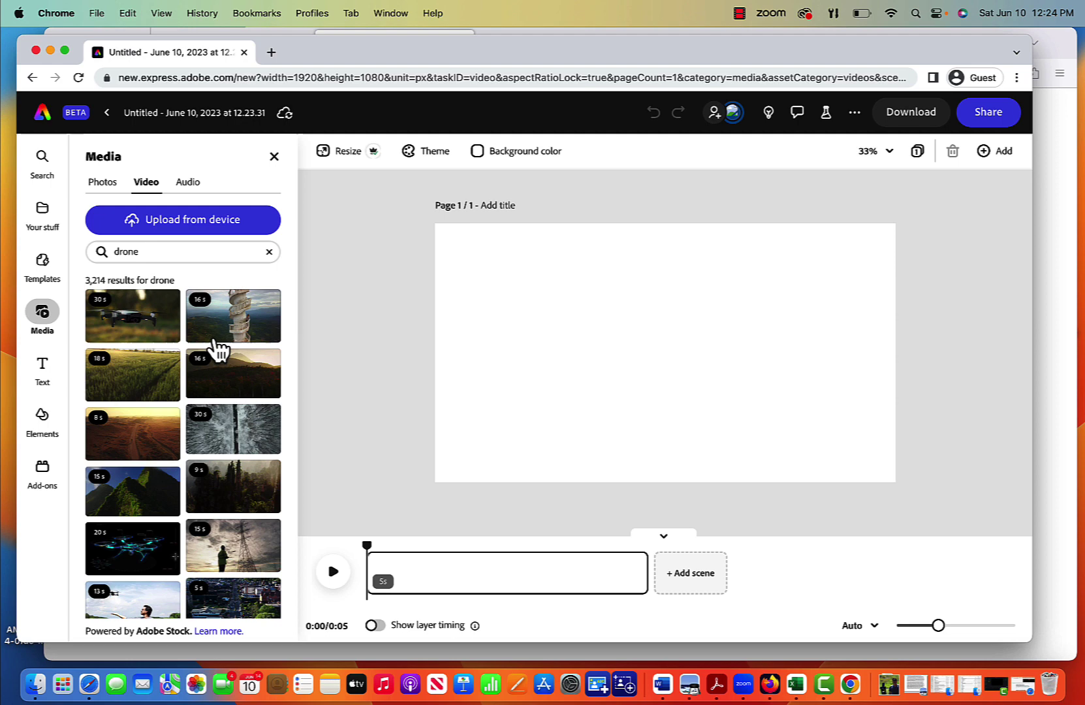
scroll(216, 490, "down", 2)
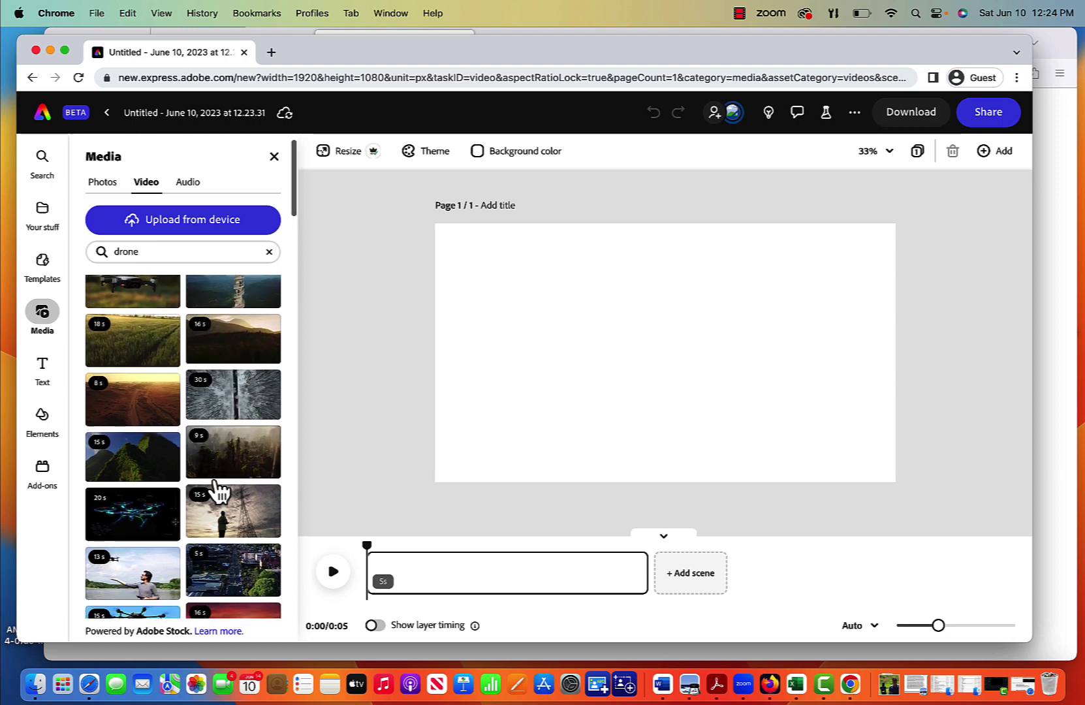
scroll(215, 418, "down", 6)
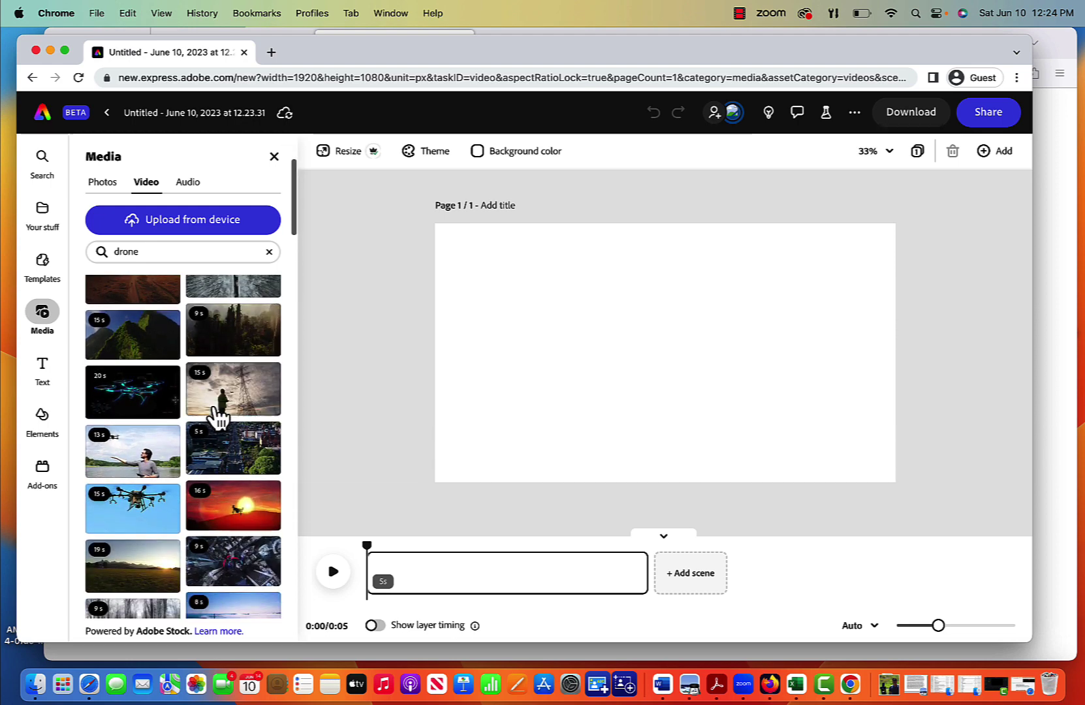
scroll(216, 418, "down", 1)
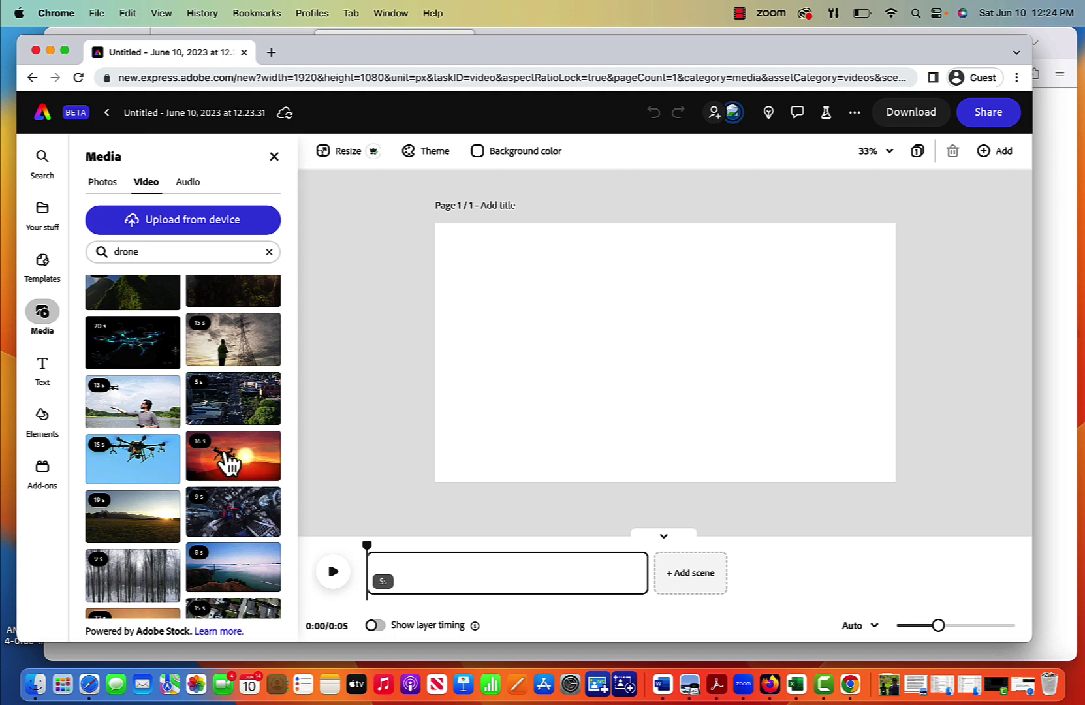
Step: Add the sunset drone clip to the timeline, preview it, and trim it to 14 seconds
left_click_drag(226, 462, 356, 588)
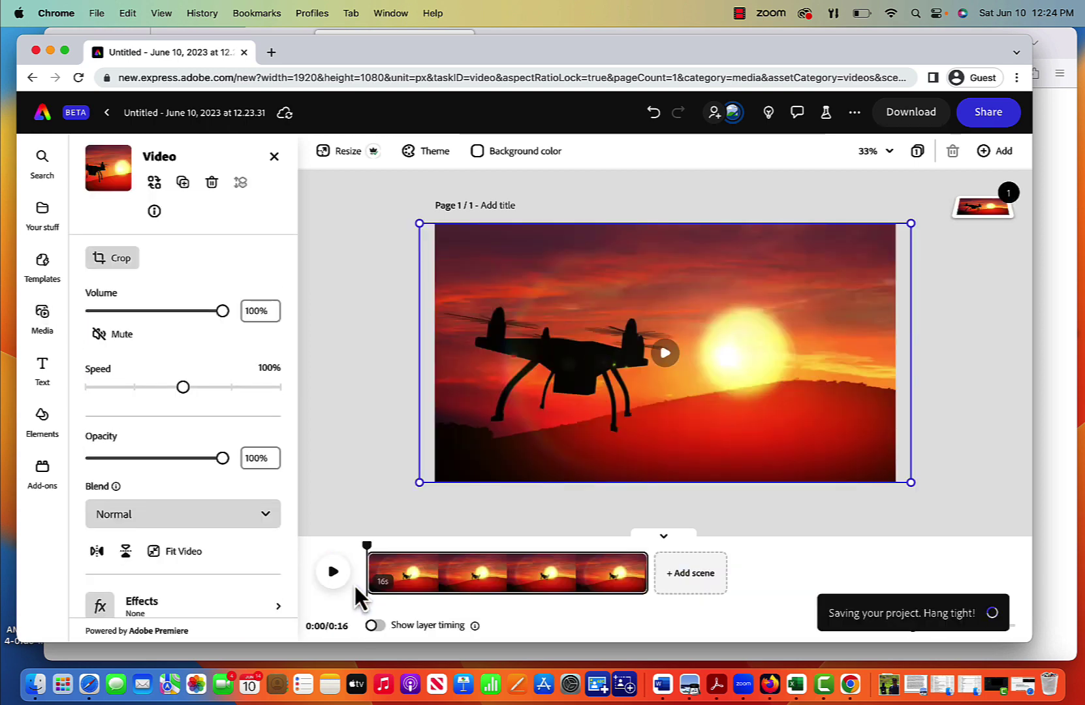
left_click(333, 574)
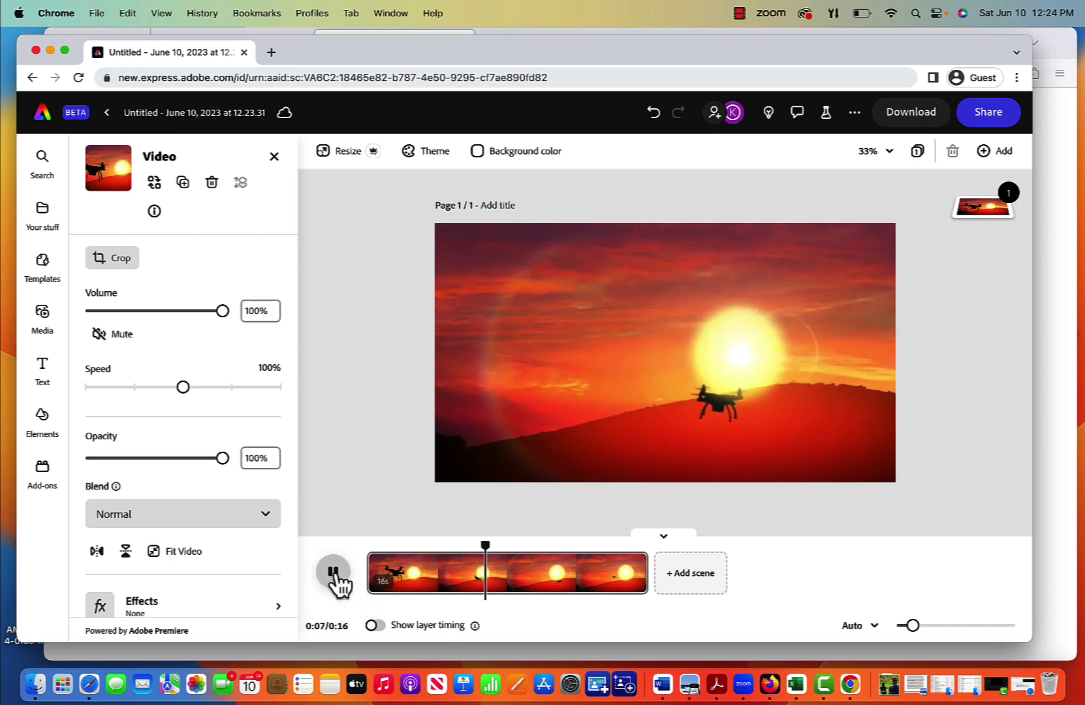
left_click(333, 572)
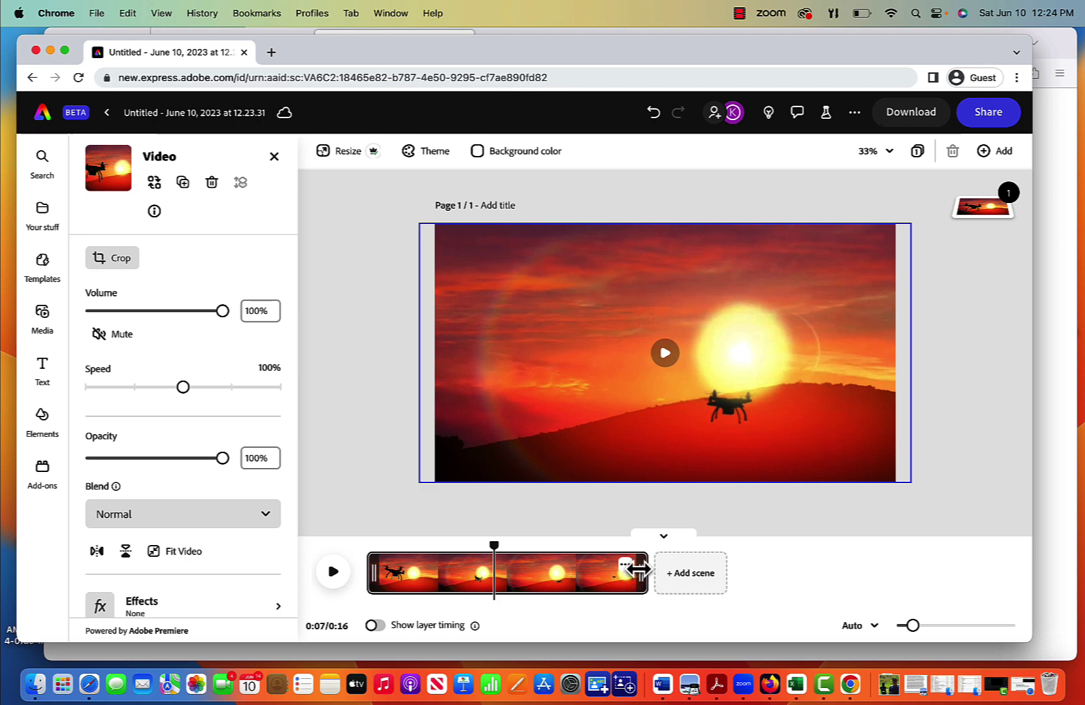
left_click_drag(636, 569, 628, 573)
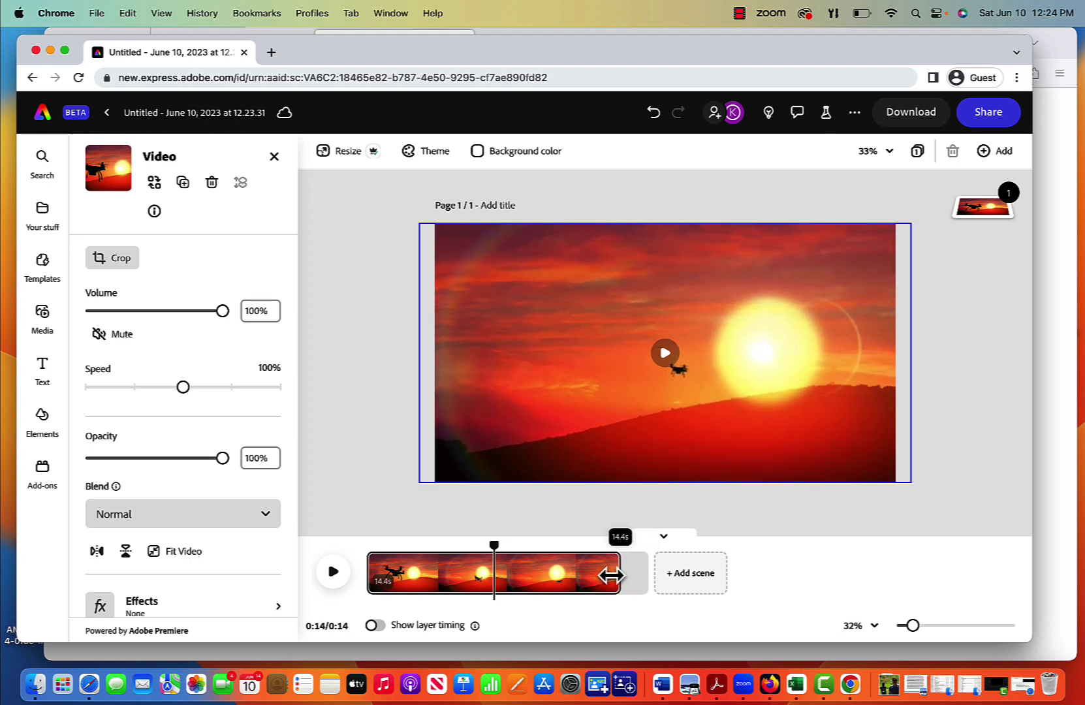
left_click_drag(604, 576, 602, 575)
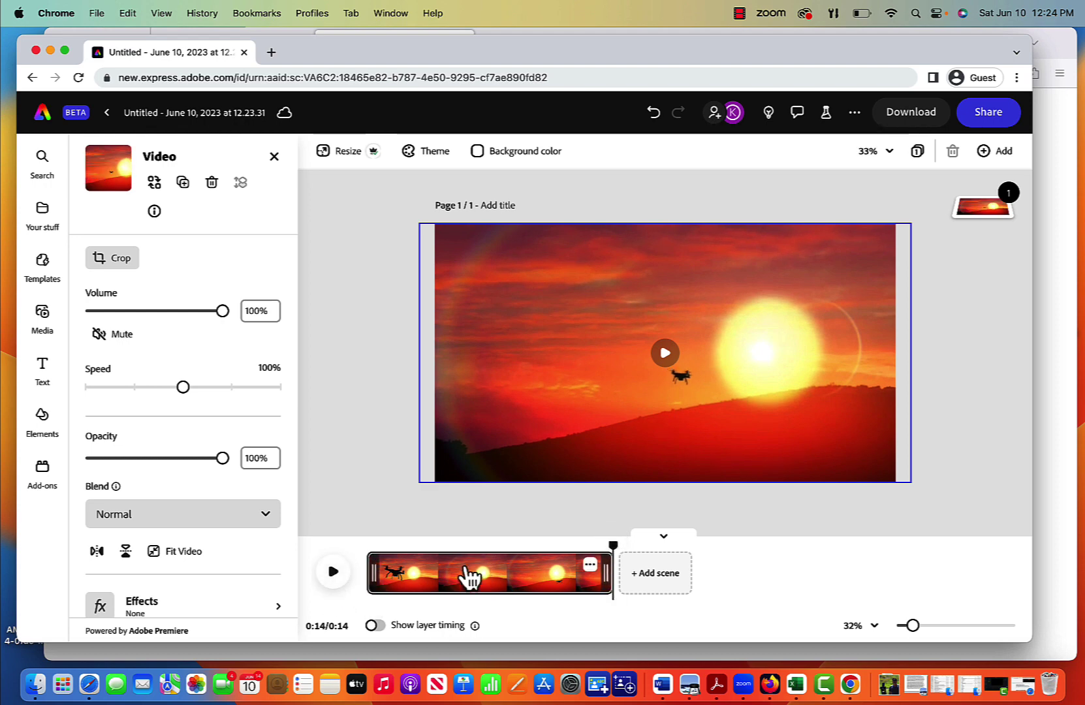
left_click_drag(620, 552, 363, 565)
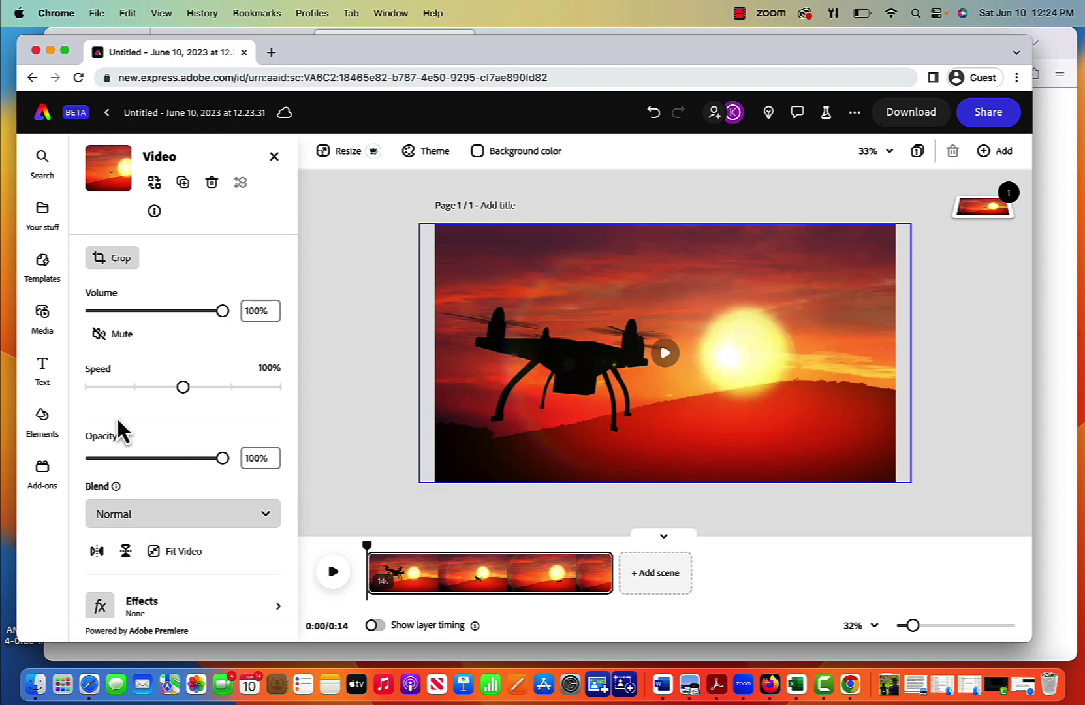
Step: Add a two-line text reading 'Welcome to...' and 'Drone Technology and Applications'
left_click(43, 366)
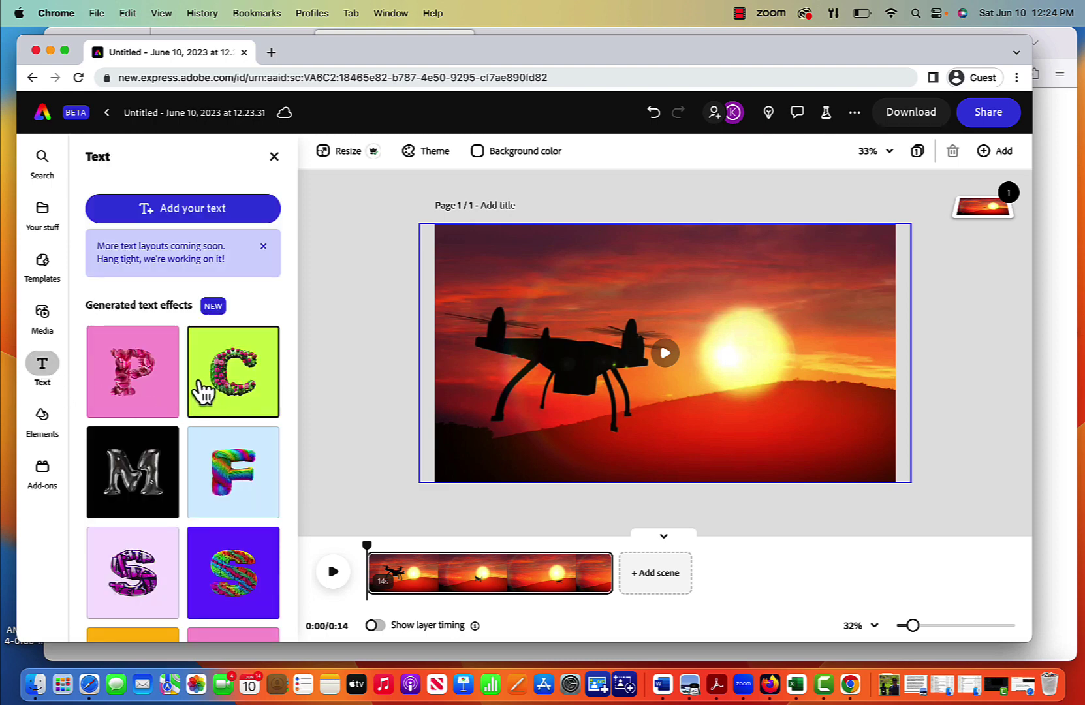
left_click(195, 213)
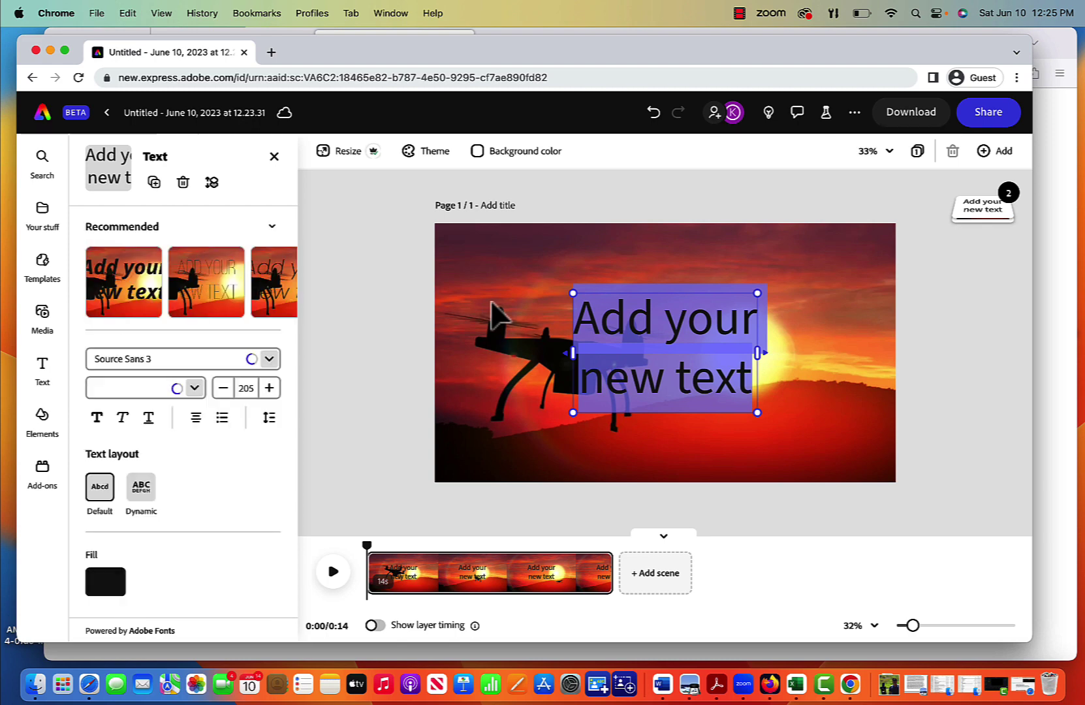
type("Welcome")
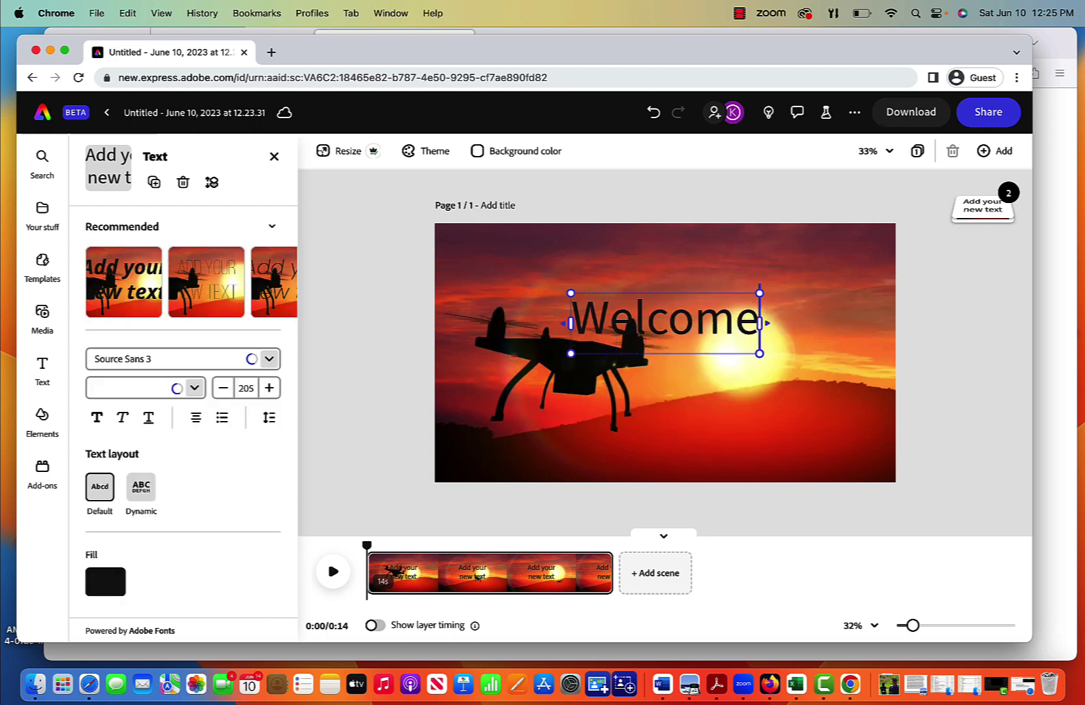
type(" to...")
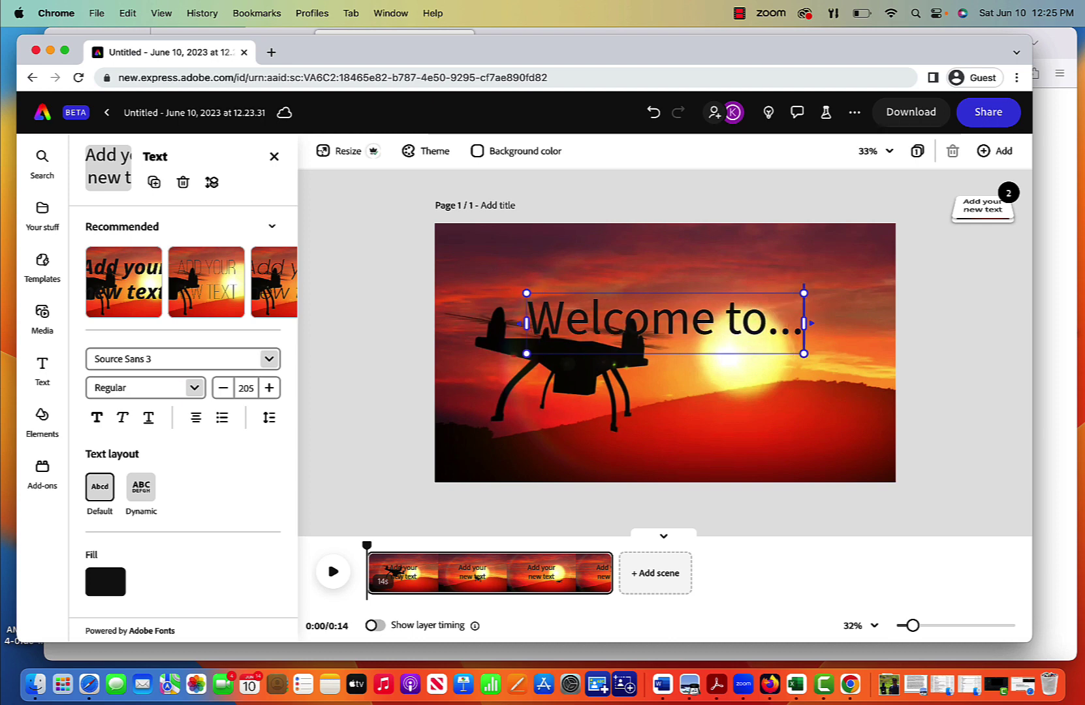
key("Return")
key("Return")
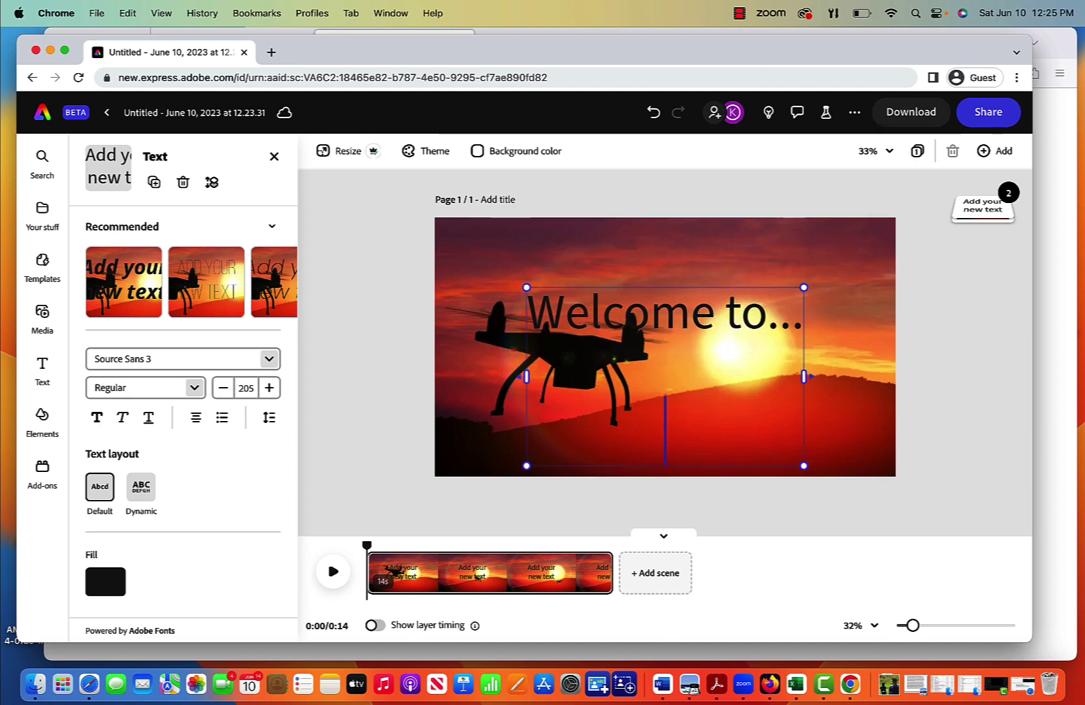
type("Drone Tech")
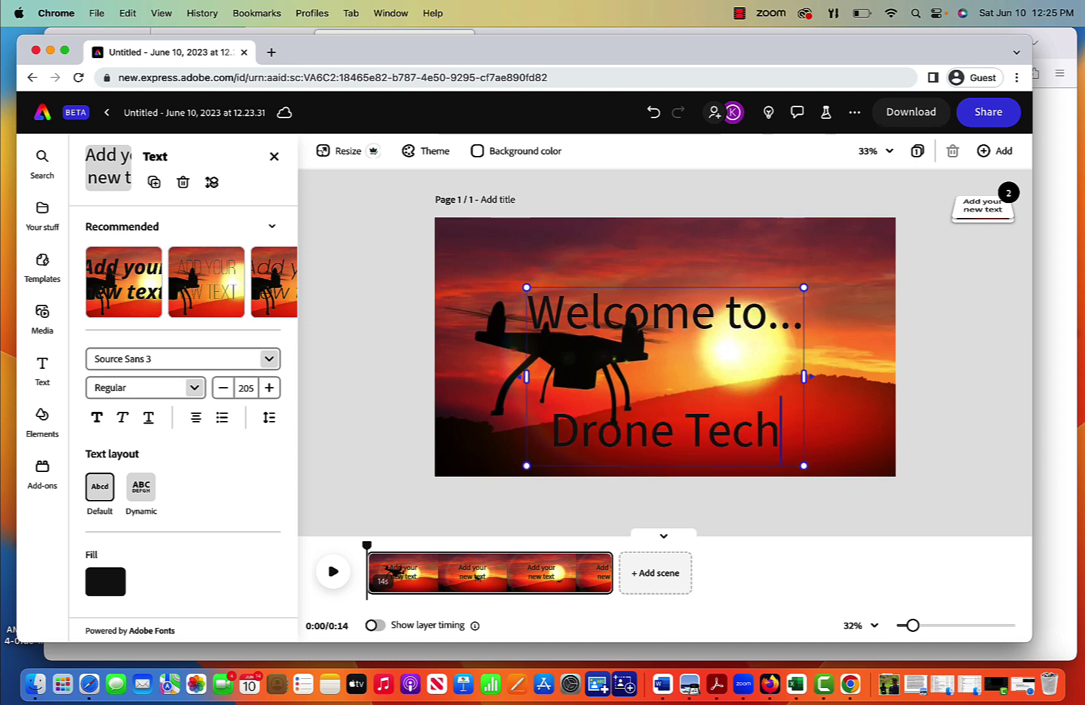
type("nology and App")
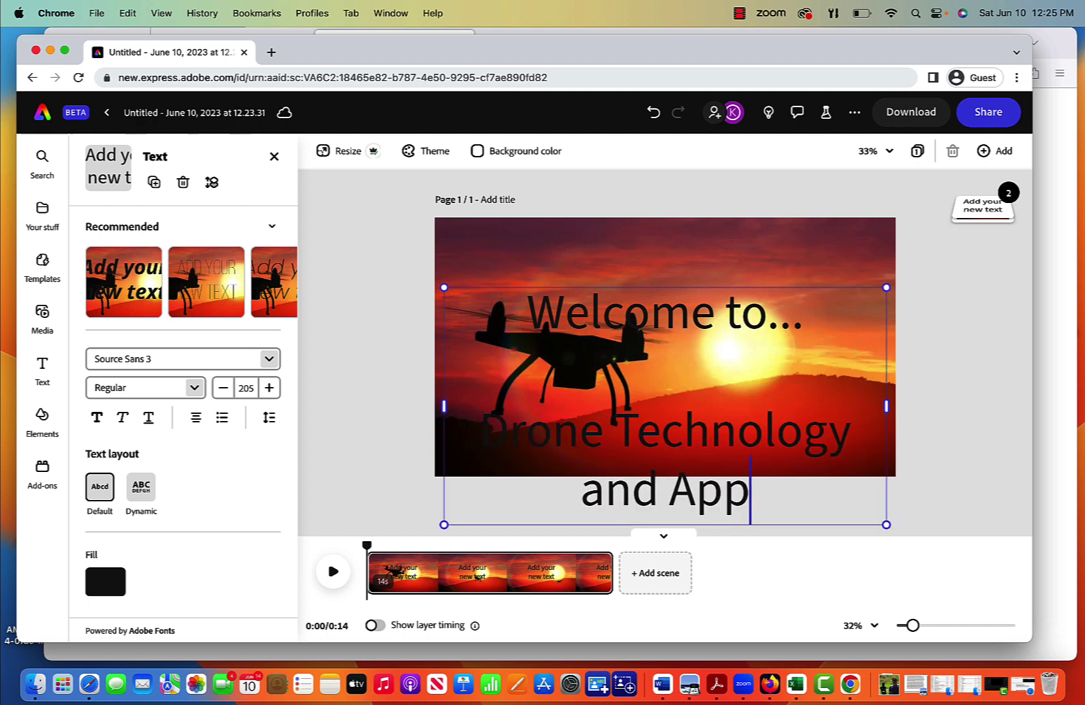
type("lications")
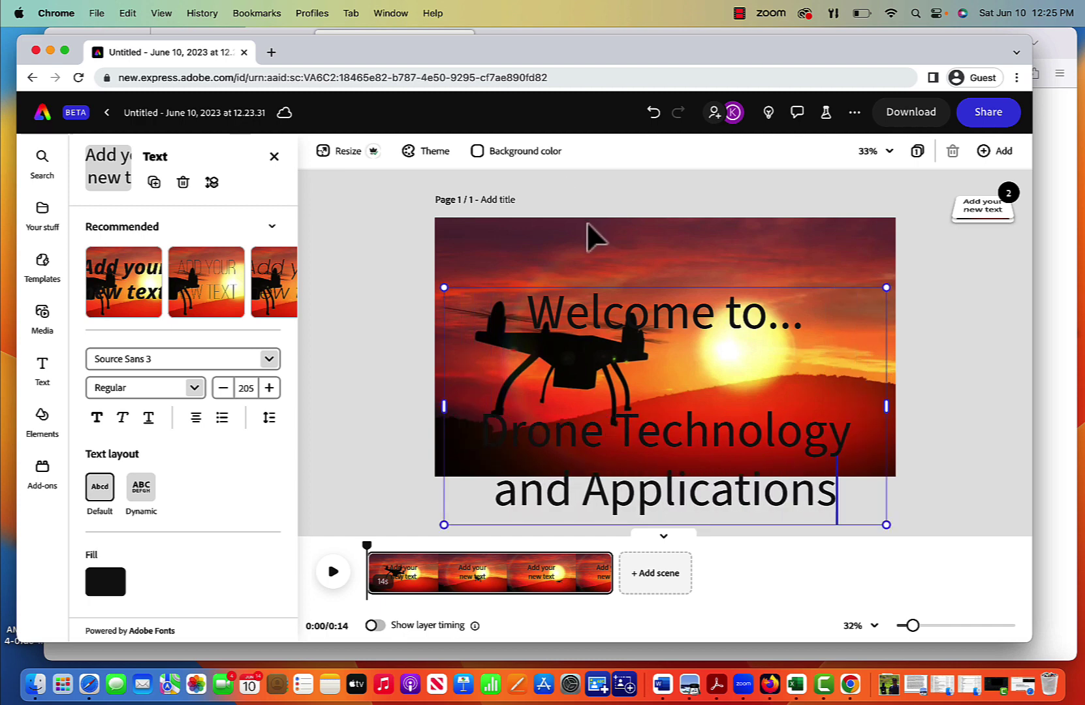
Step: Move the title up, apply the Dynamic uppercase layout, and reduce its font size
left_click_drag(567, 294, 565, 239)
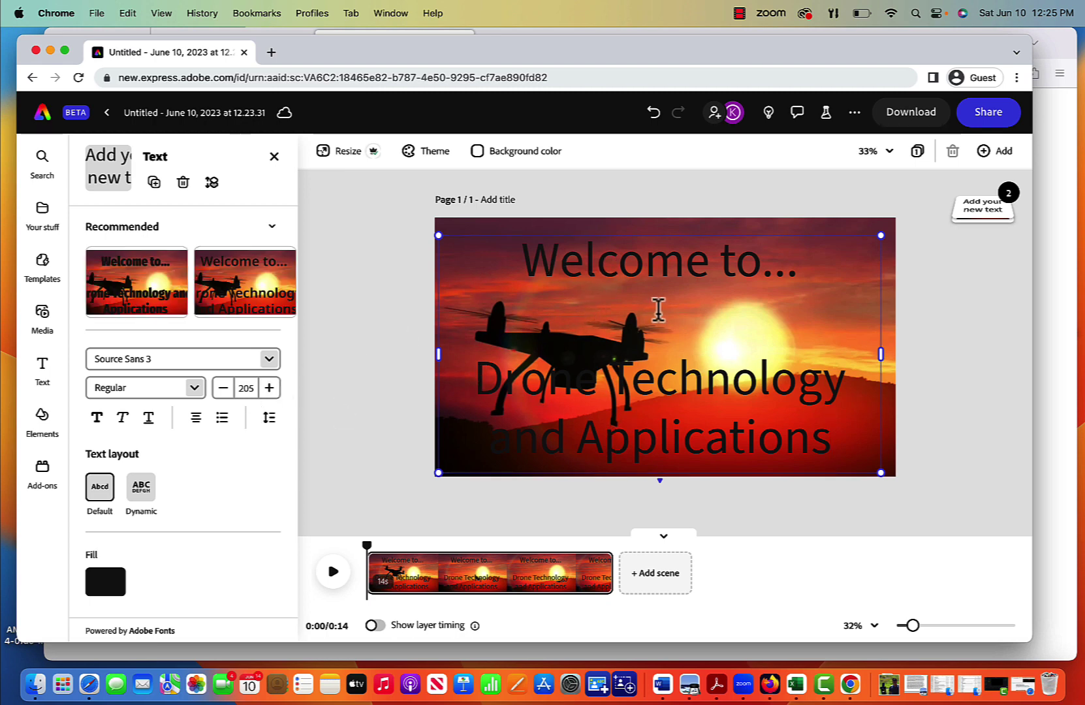
left_click(145, 491)
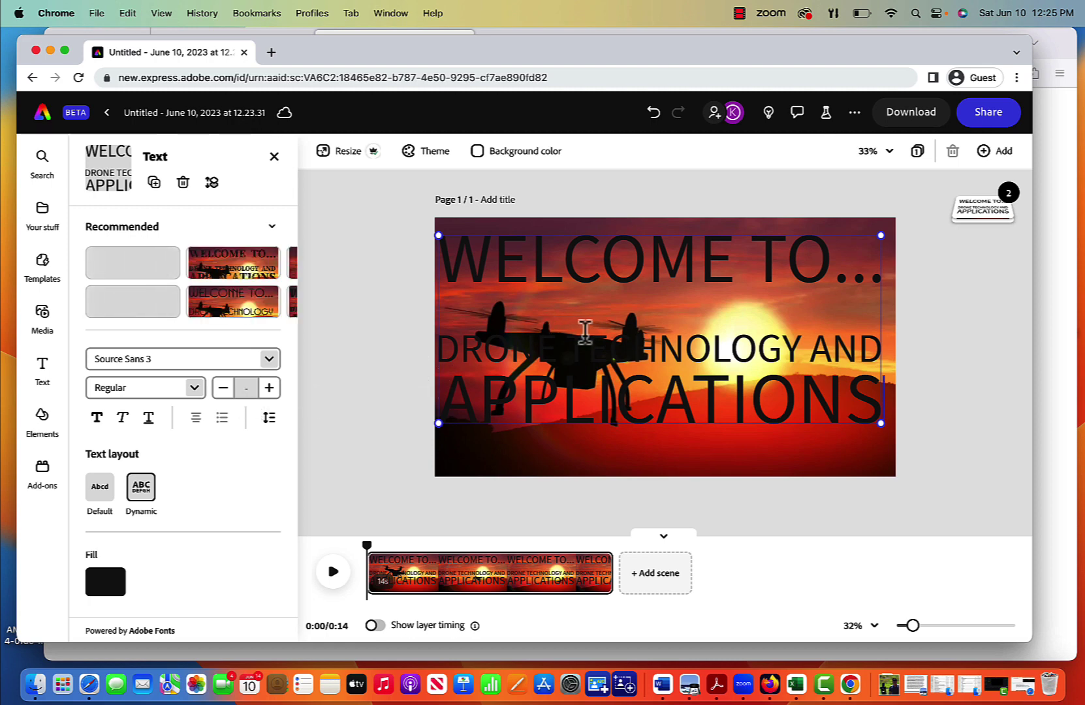
left_click(224, 390)
Step: Shrink the title's font size four more steps and enlarge its box across the video
left_click(224, 390)
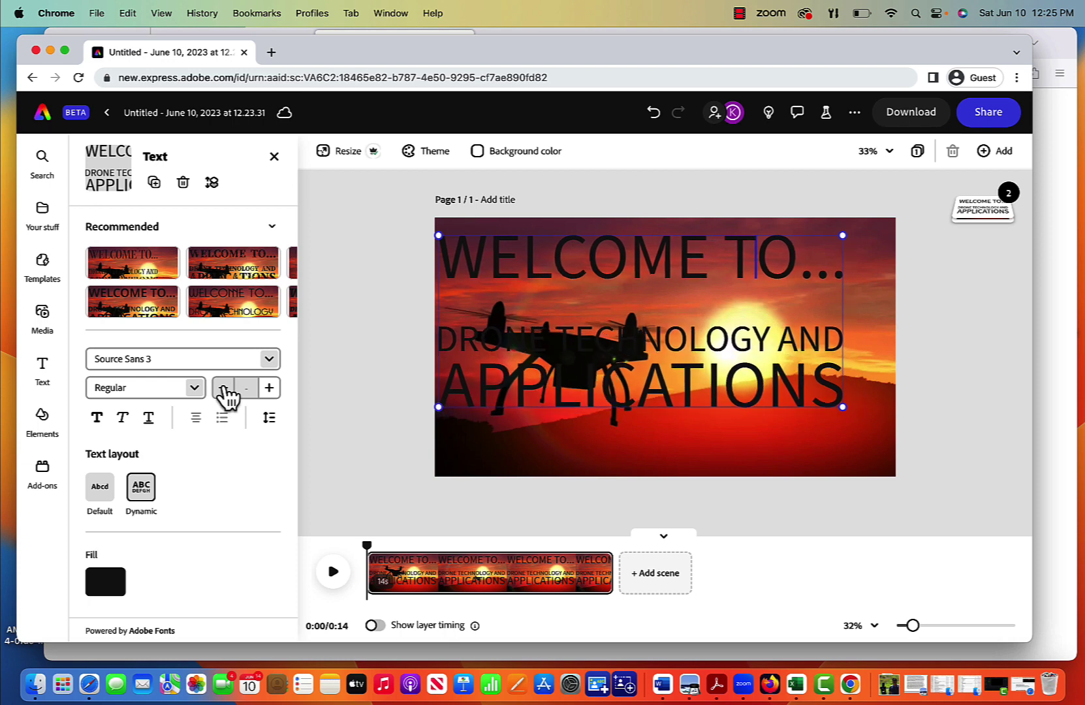
left_click(224, 391)
left_click(224, 390)
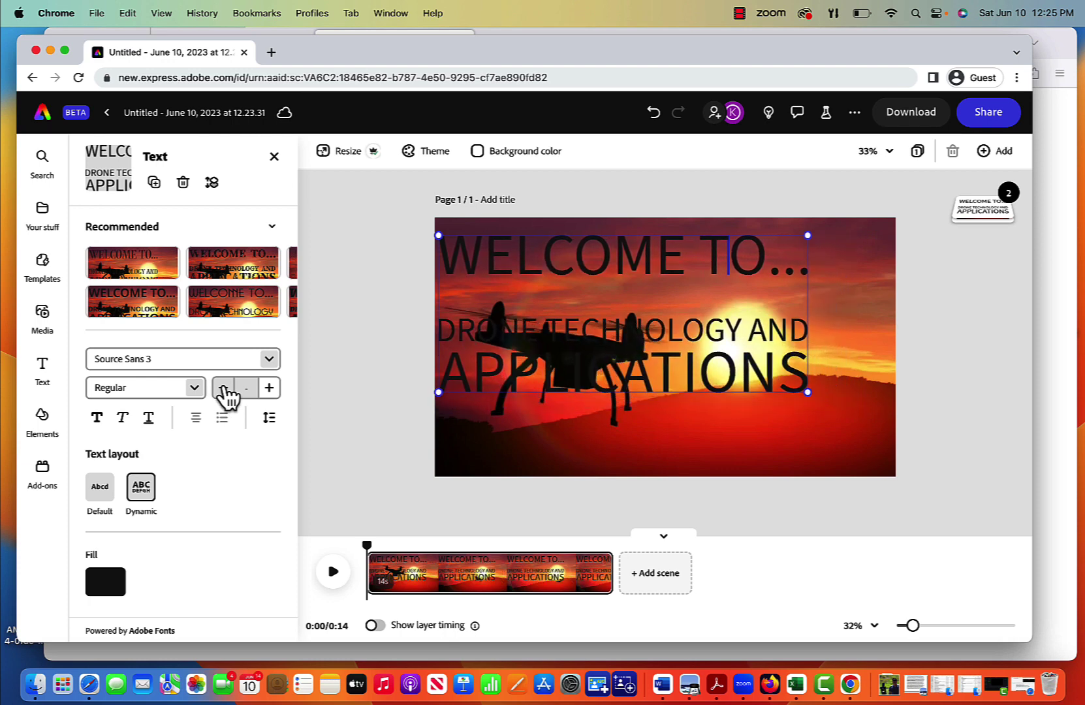
left_click(224, 391)
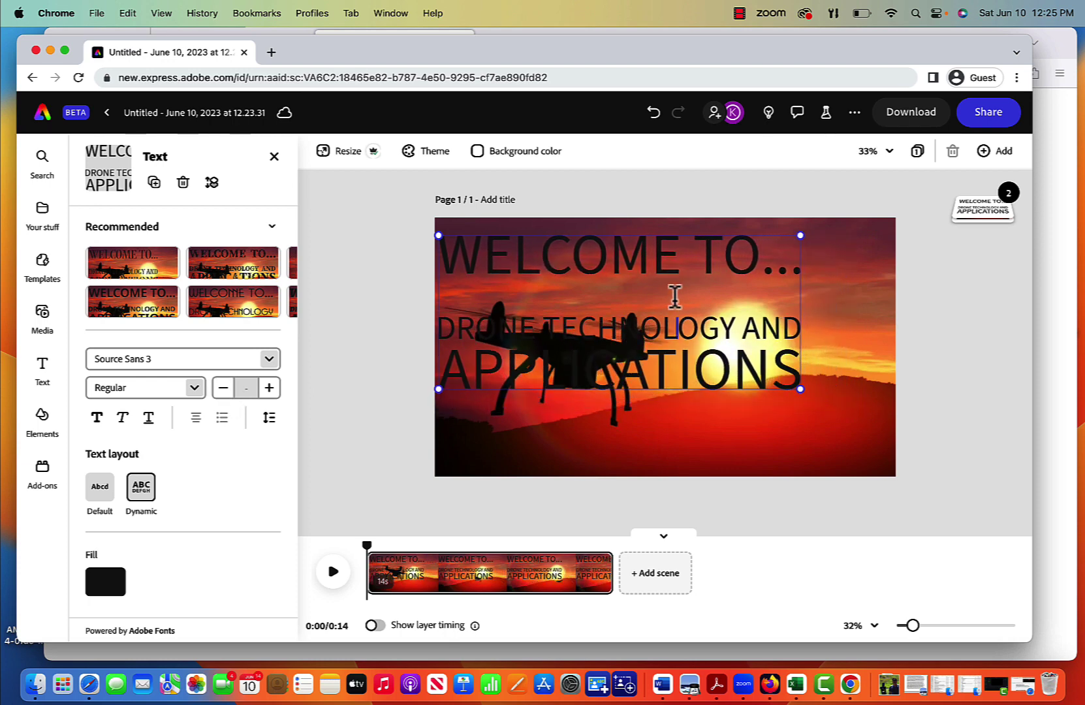
left_click(799, 264)
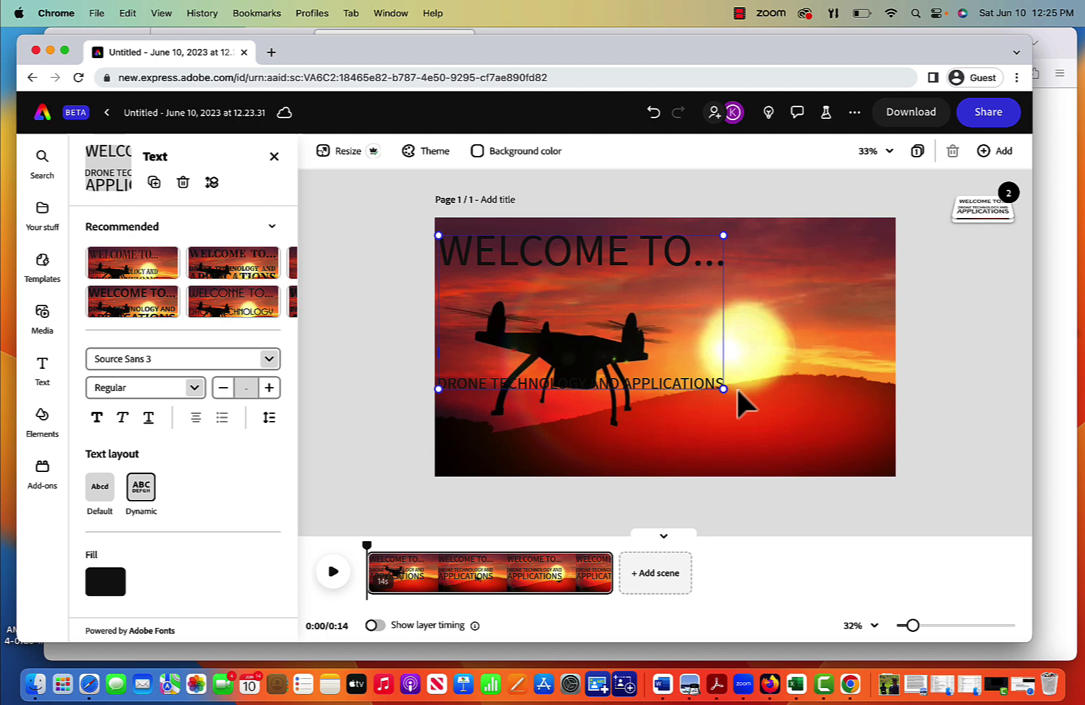
left_click_drag(722, 389, 858, 465)
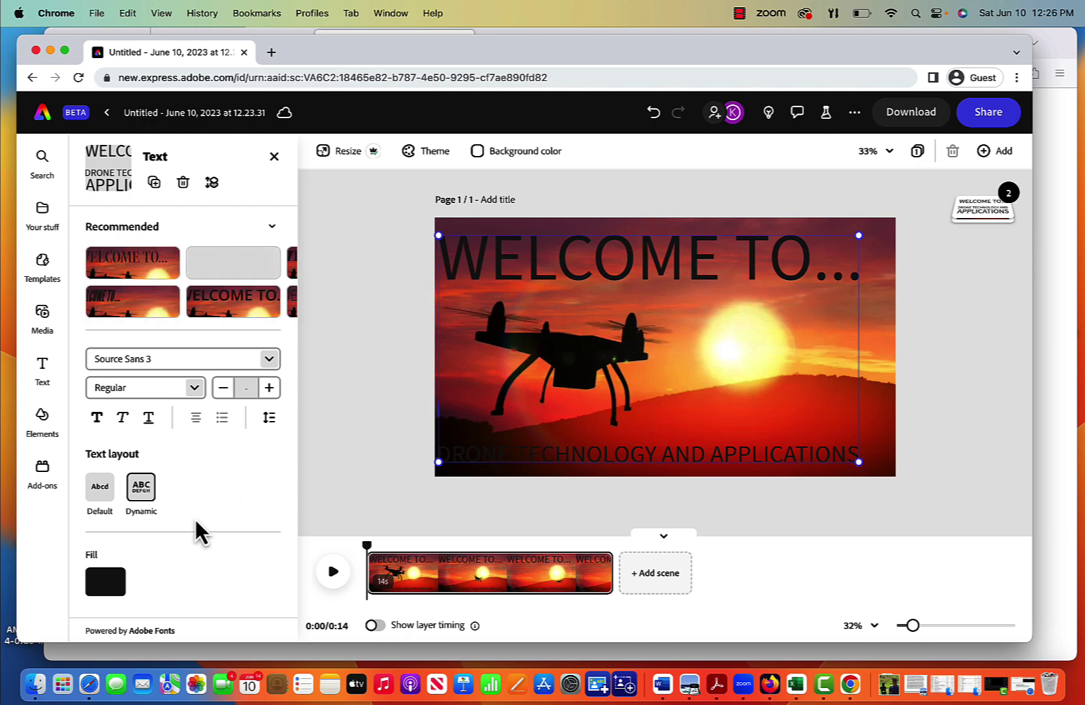
Step: Pick bright yellow from More colors in the text Fill options
scroll(195, 517, "down", 2)
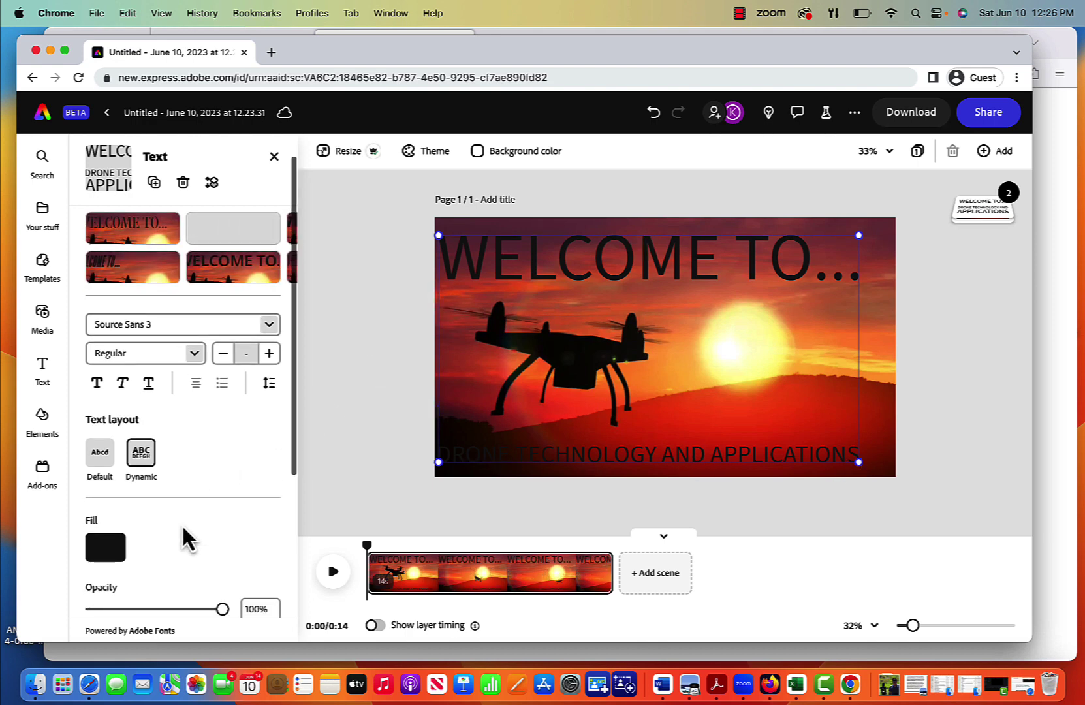
left_click(107, 548)
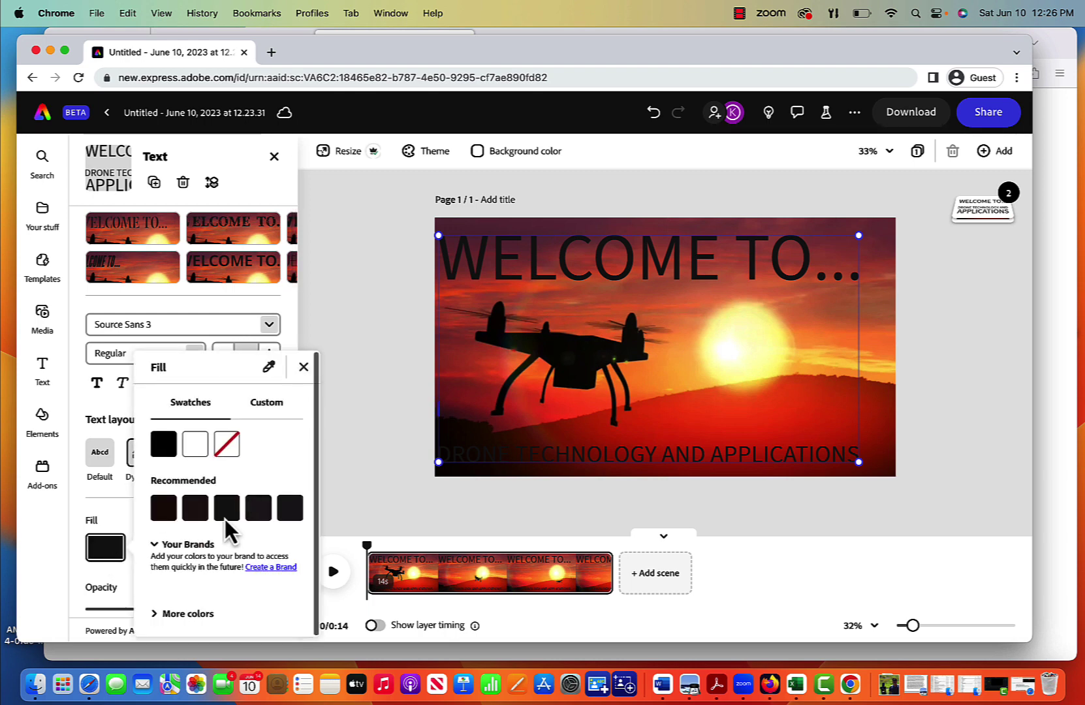
left_click(189, 615)
scroll(205, 554, "down", 10)
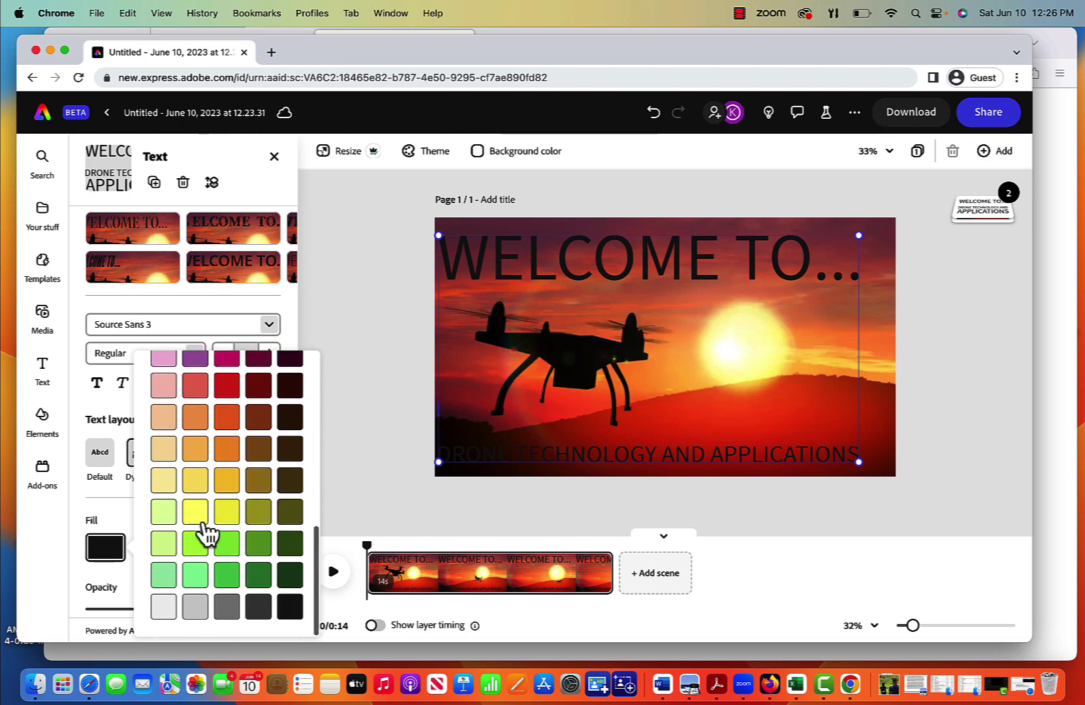
left_click(197, 513)
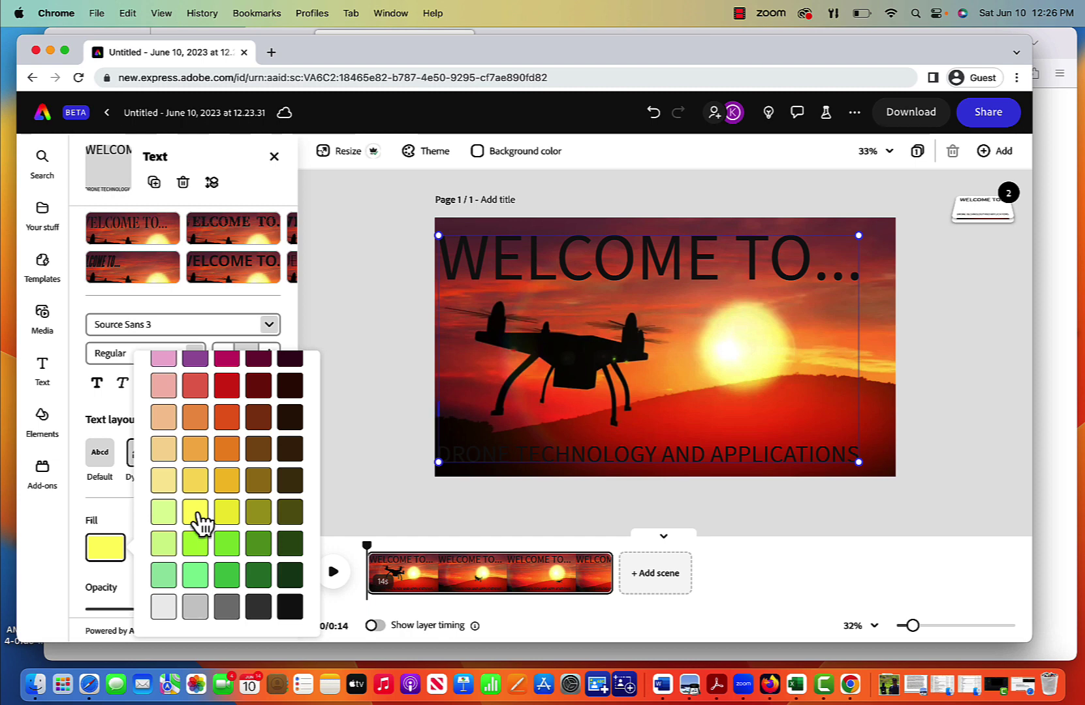
left_click(371, 399)
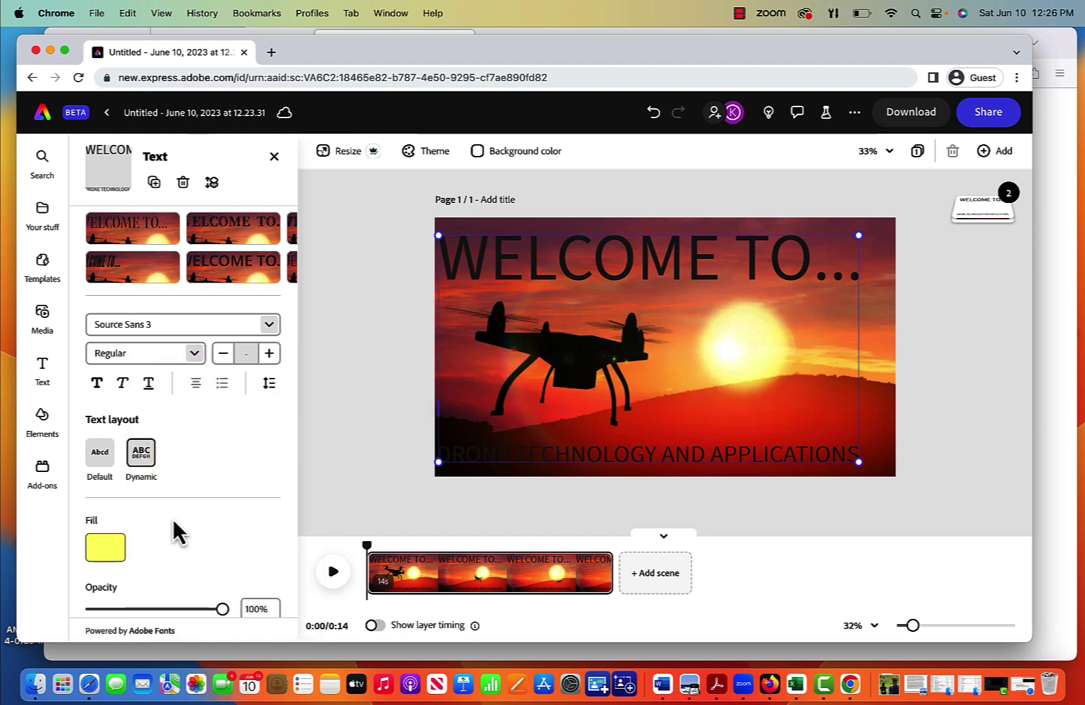
Step: Select all the title text, fill it bright yellow, and deselect to check the result
left_click(105, 549)
left_click(545, 277)
double_click(545, 275)
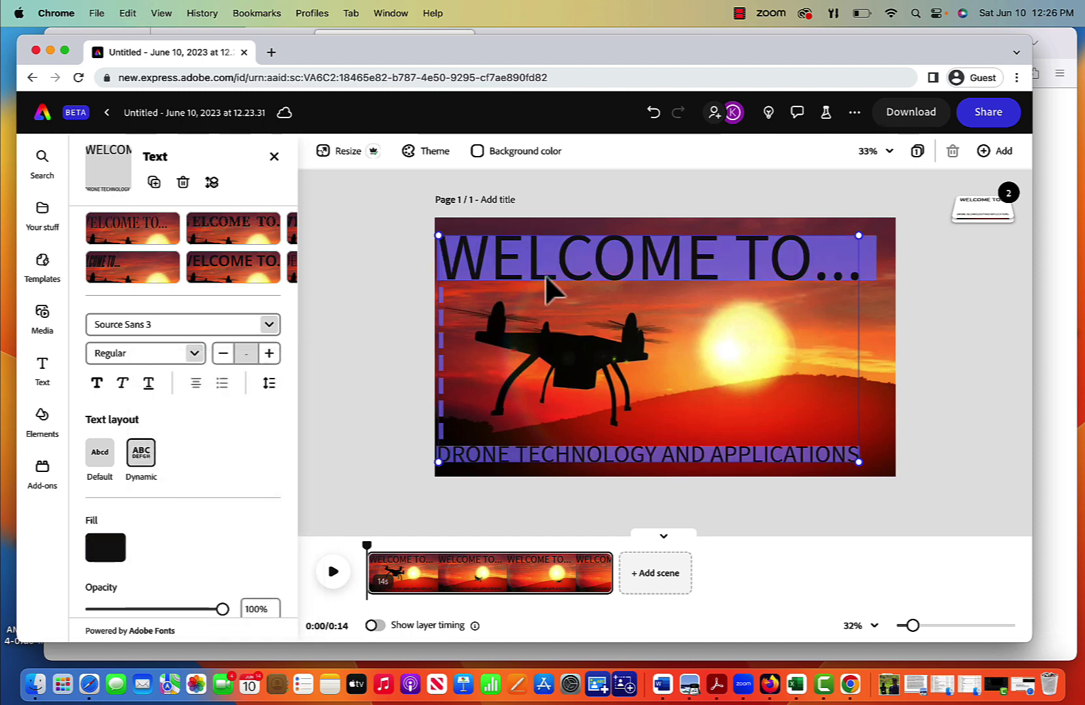
left_click(108, 555)
left_click(177, 615)
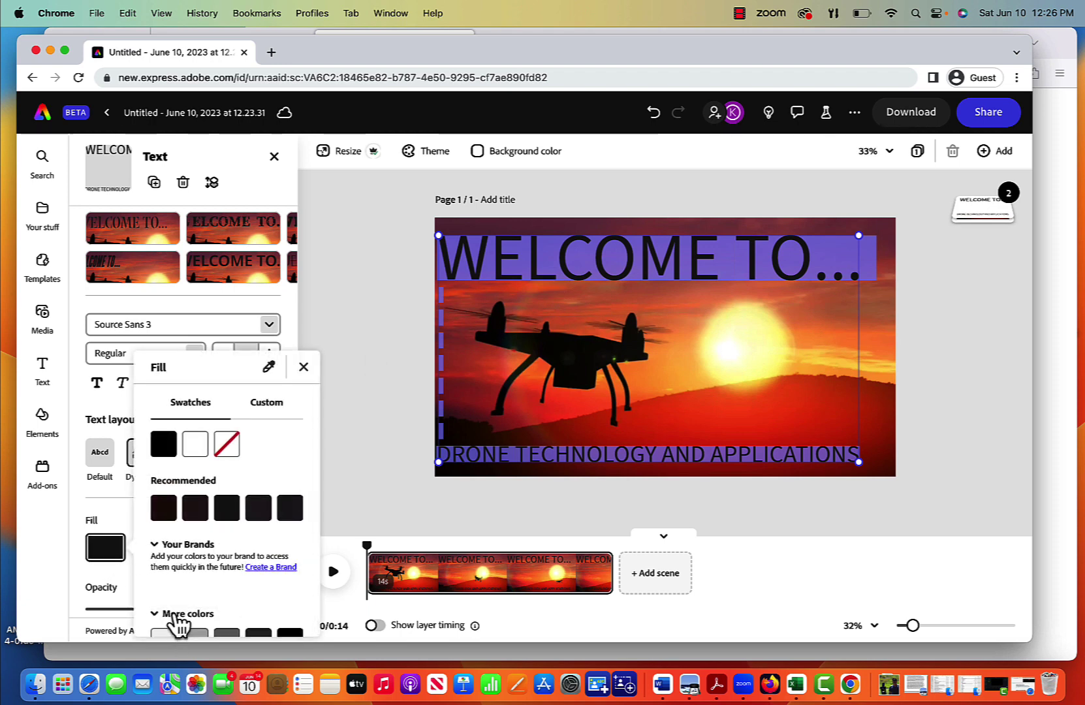
scroll(245, 549, "down", 10)
left_click(198, 511)
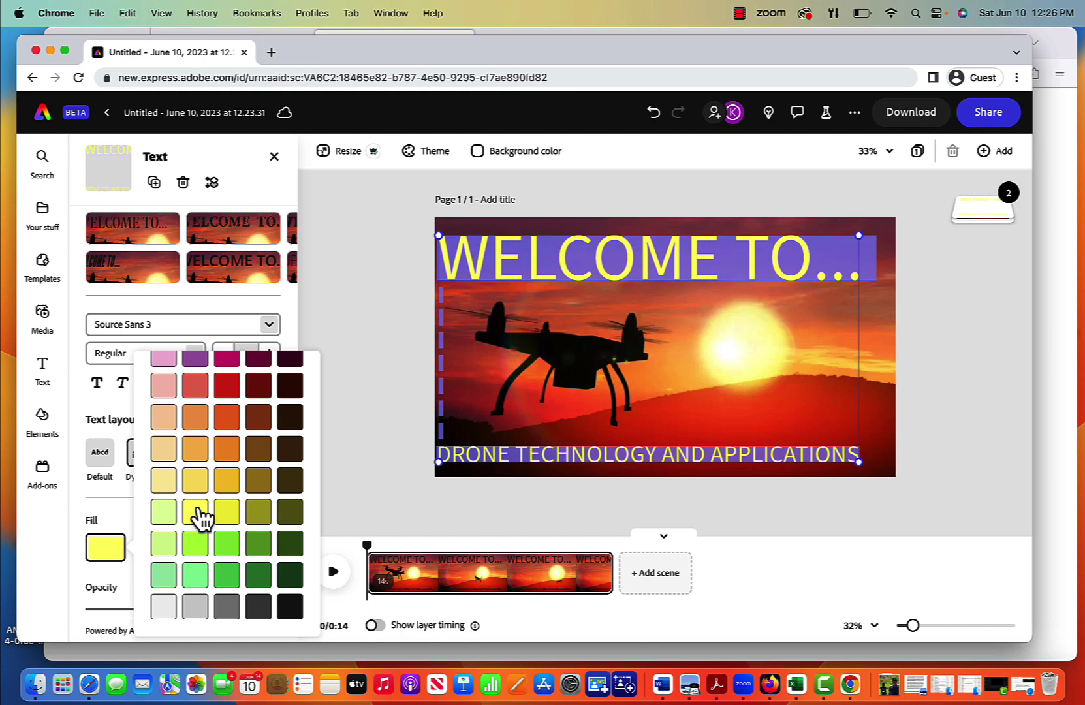
left_click(345, 350)
left_click(935, 427)
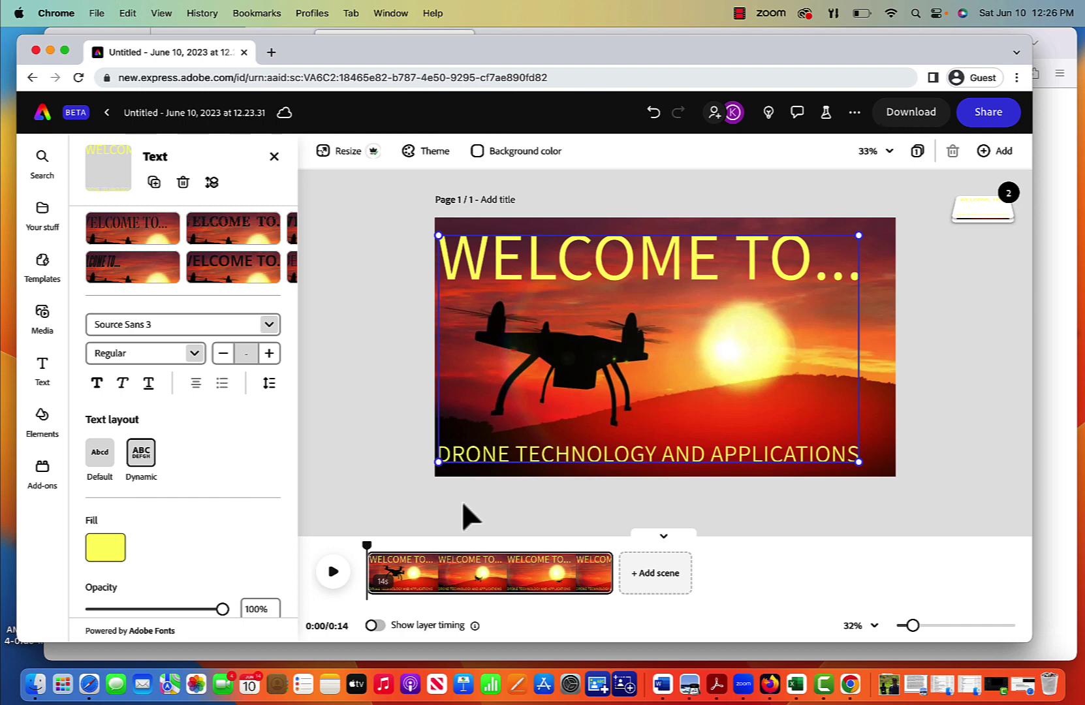
Step: Preview the clip with its yellow title, then select all of the title text
left_click(333, 572)
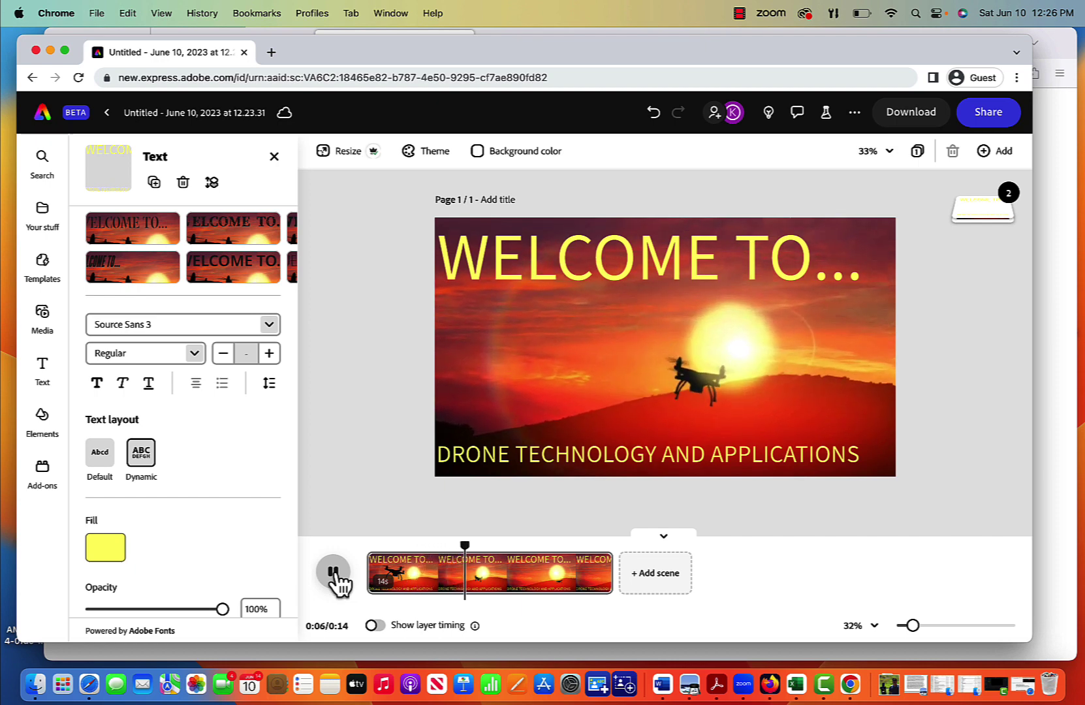
left_click(333, 572)
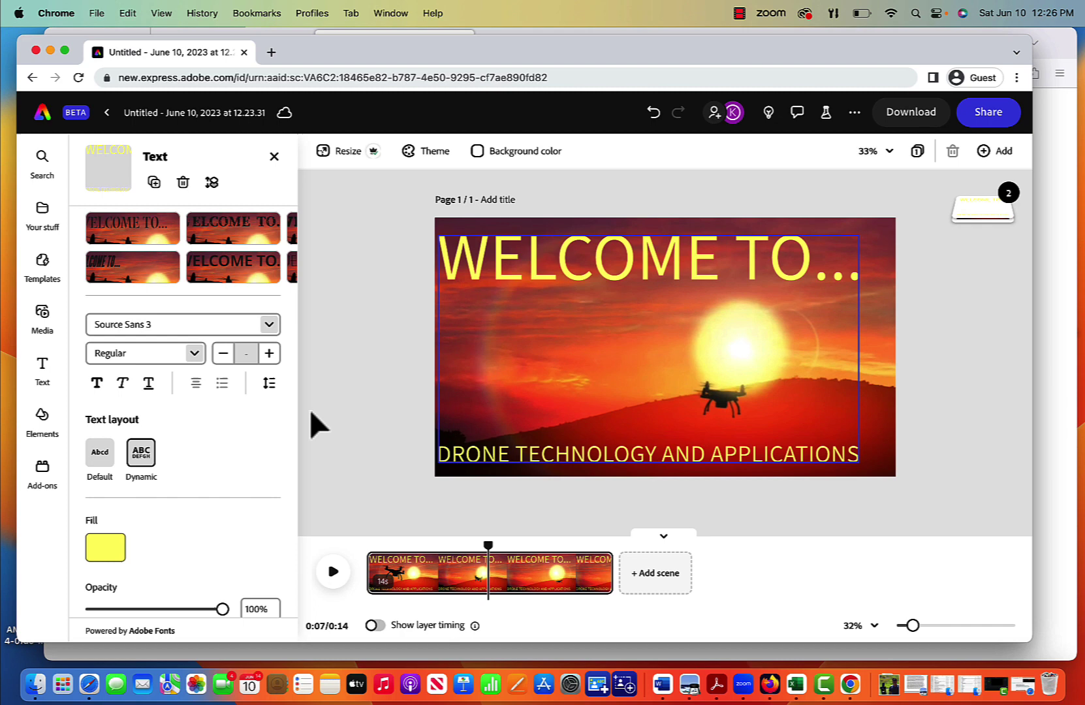
double_click(479, 263)
key("super+a")
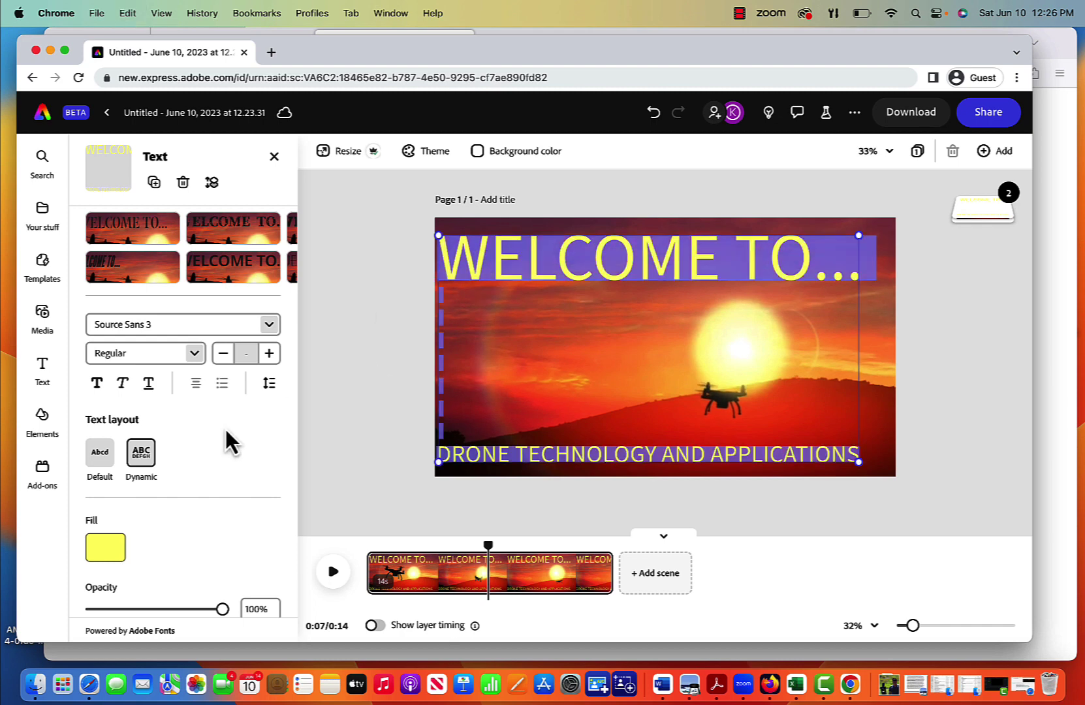
Step: Set the title's font style to Source Sans 3 Italic and open the text Animation options
scroll(228, 449, "down", 3)
scroll(225, 444, "down", 3)
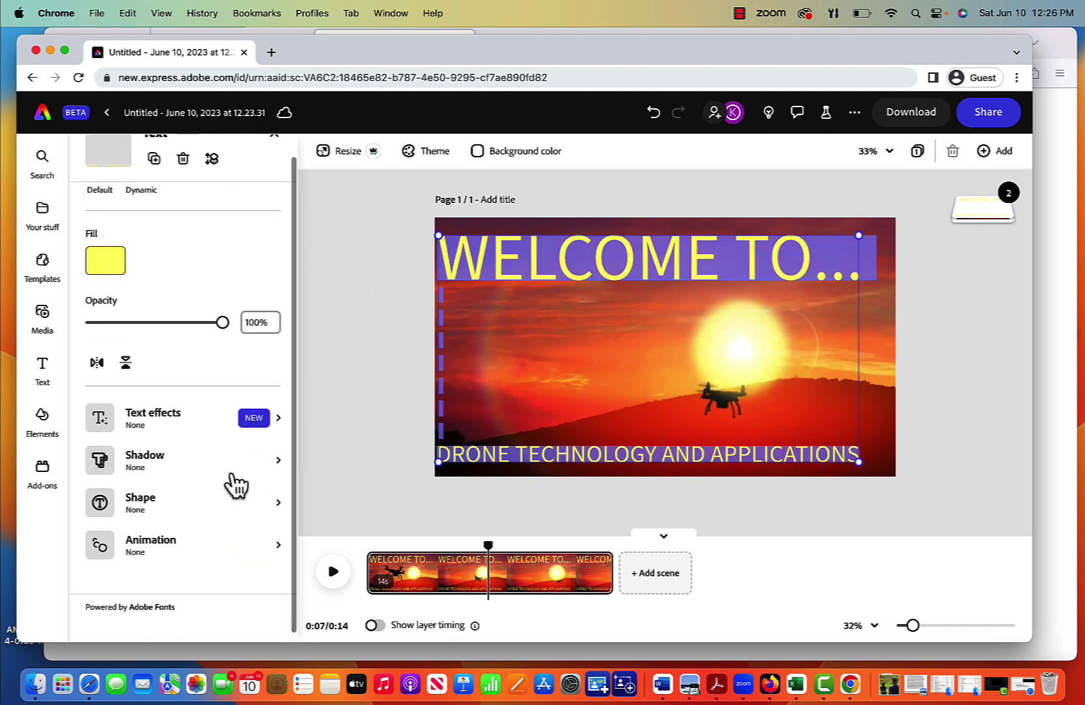
scroll(218, 436, "up", 10)
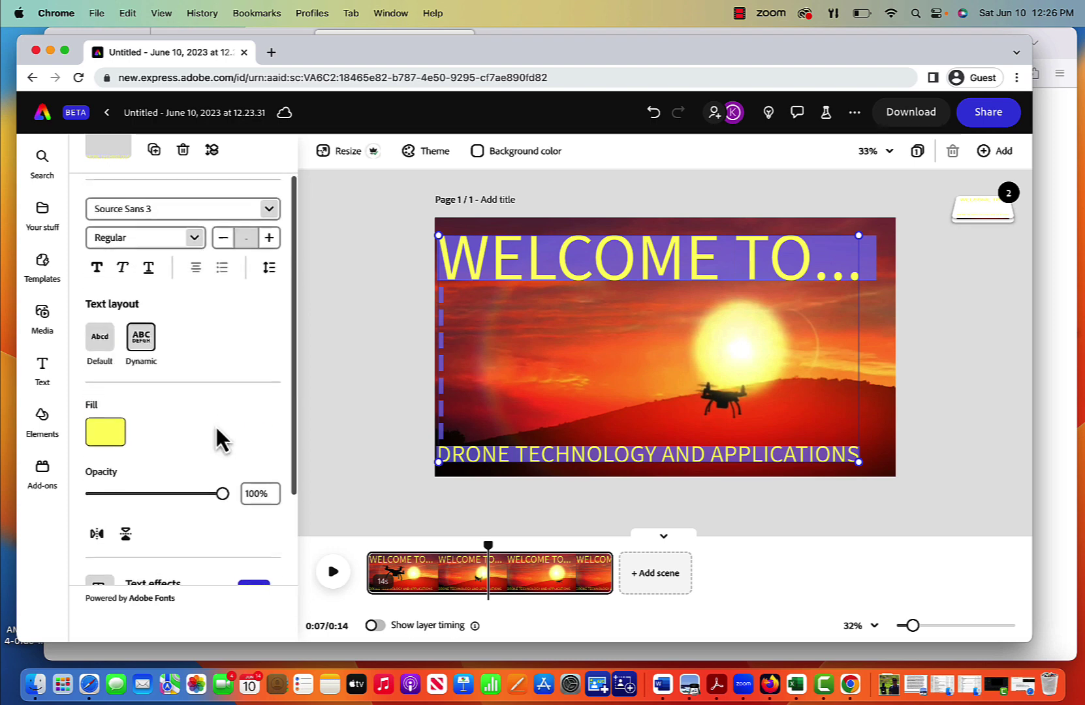
left_click(193, 302)
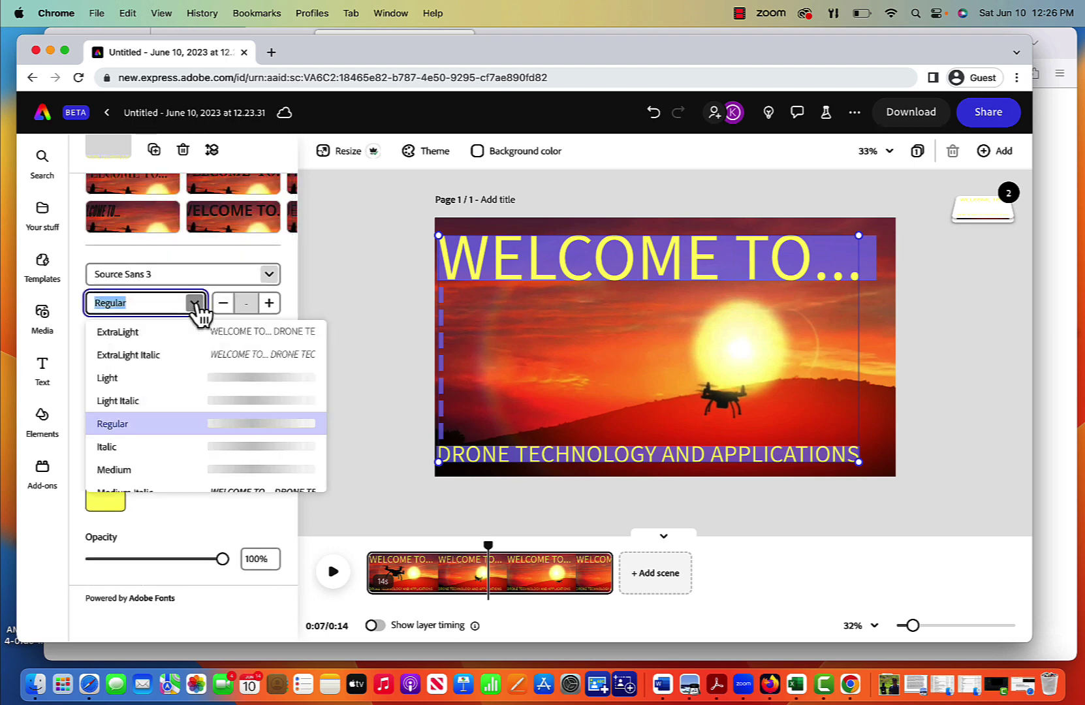
left_click(222, 447)
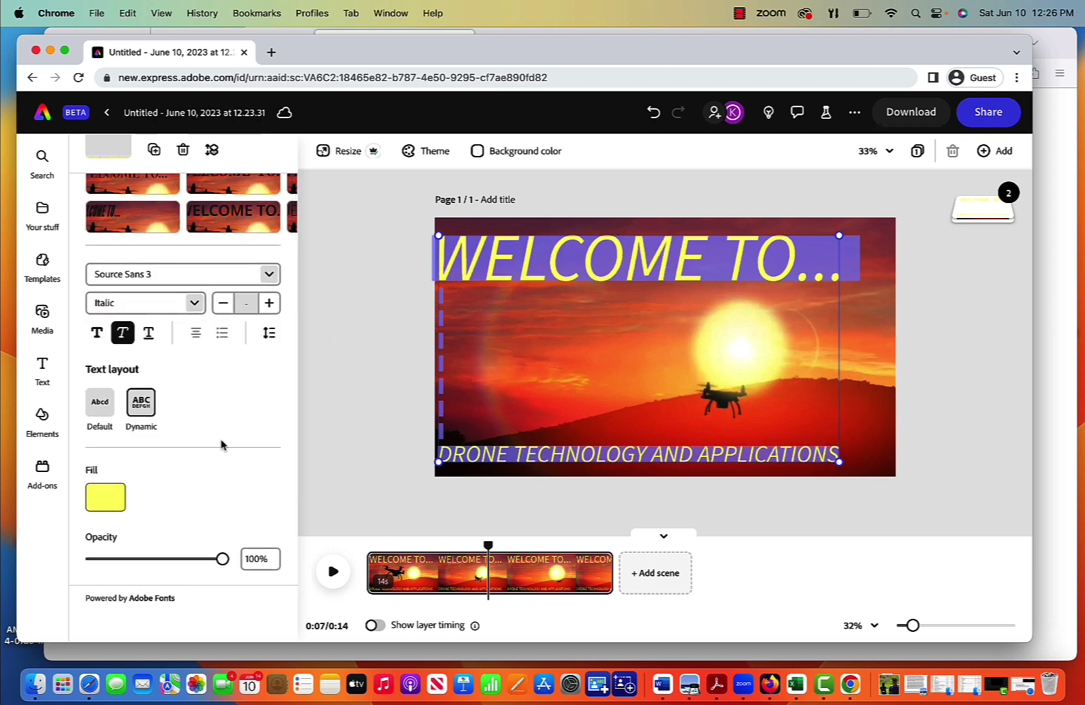
scroll(255, 477, "down", 8)
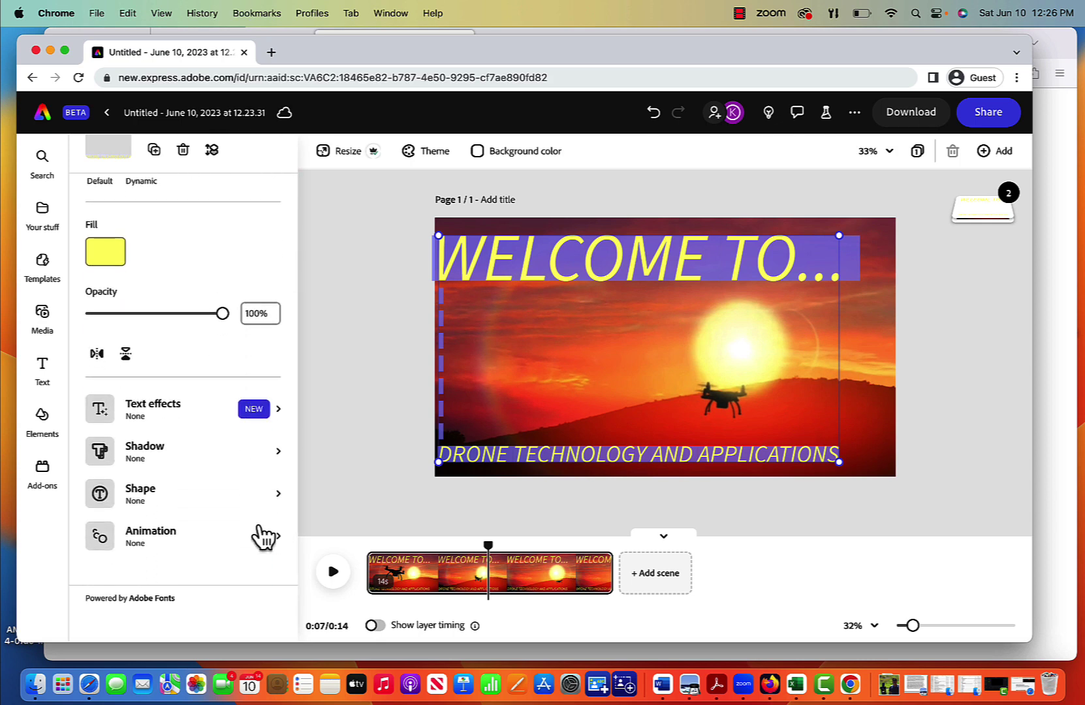
left_click(276, 542)
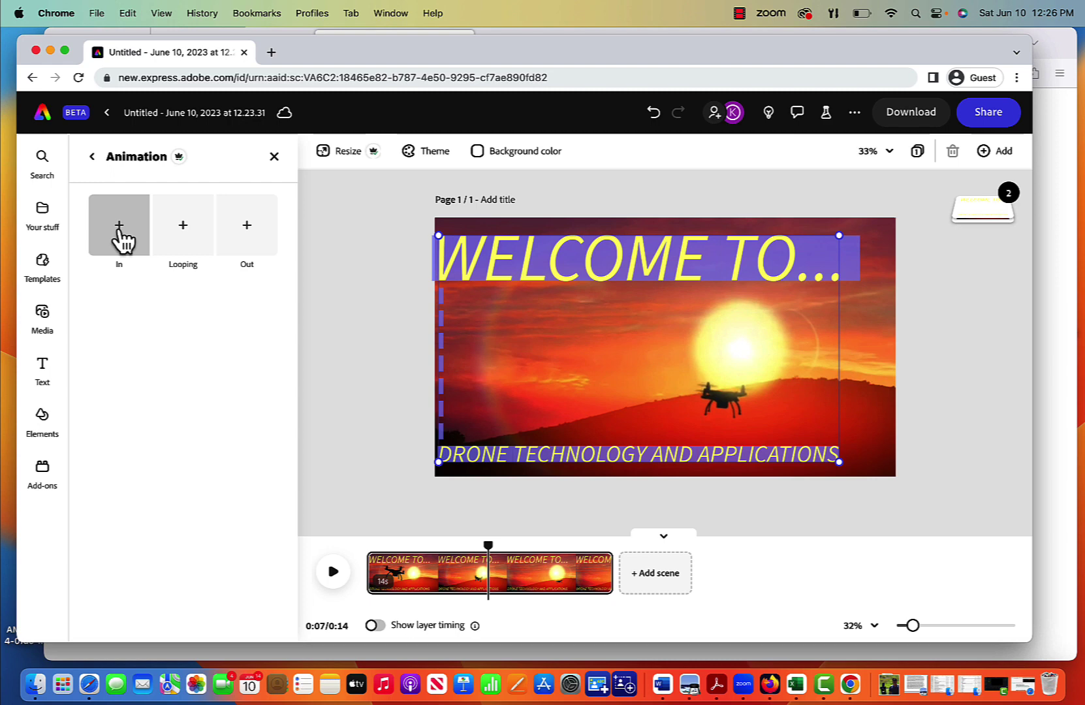
Step: Apply a 2.5 s Energetic Drift entrance animation moving right to the title text
left_click(117, 231)
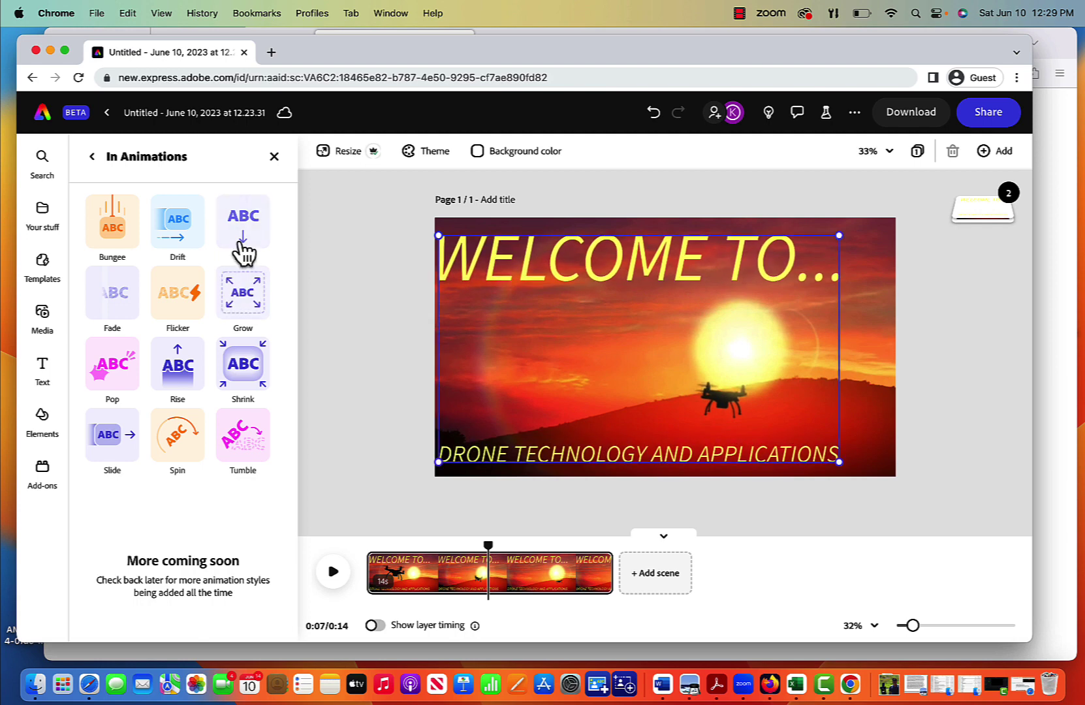
left_click(176, 229)
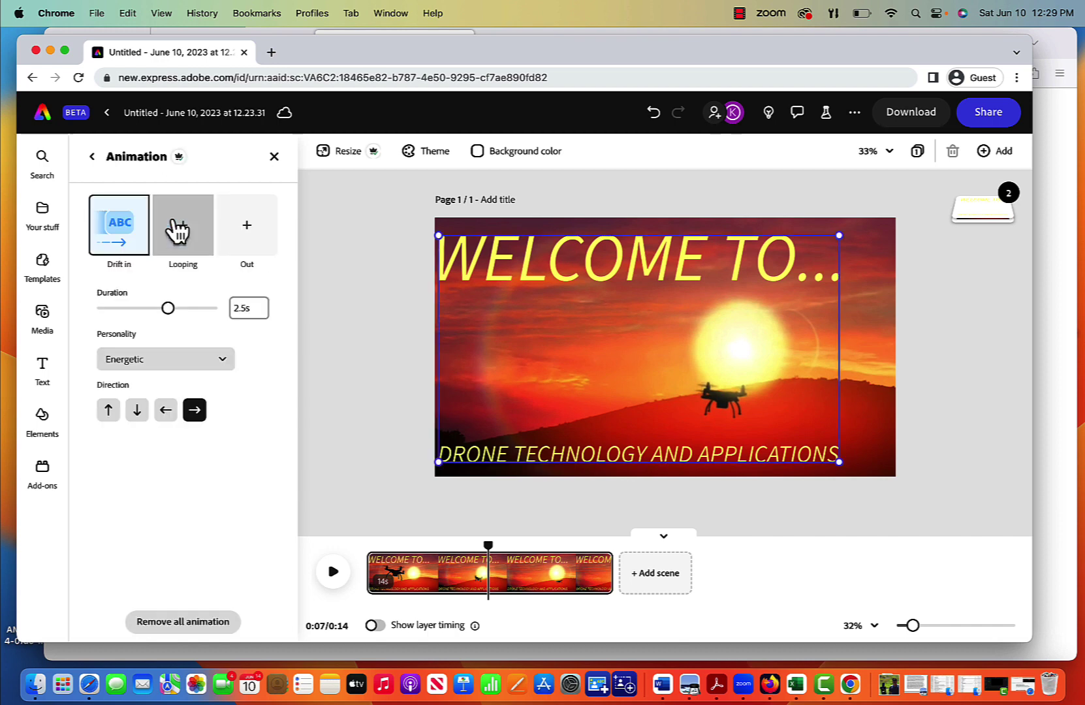
Step: Preview the animated intro from 0:00, then pause it
left_click(276, 155)
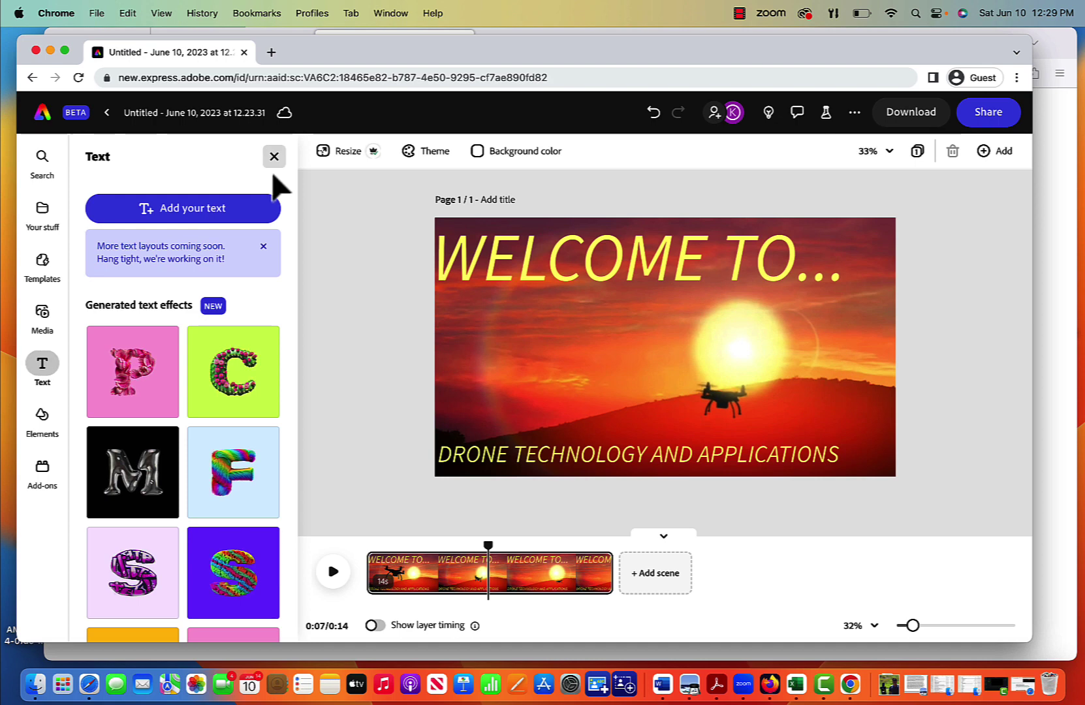
left_click(334, 573)
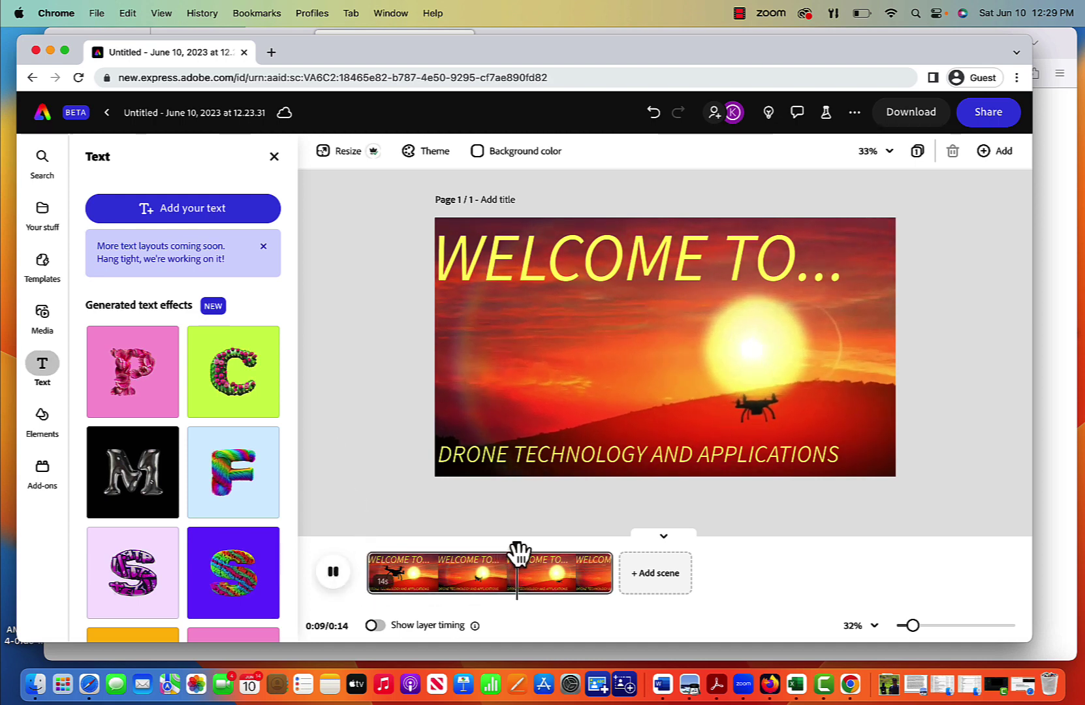
left_click_drag(519, 554, 382, 552)
left_click(333, 572)
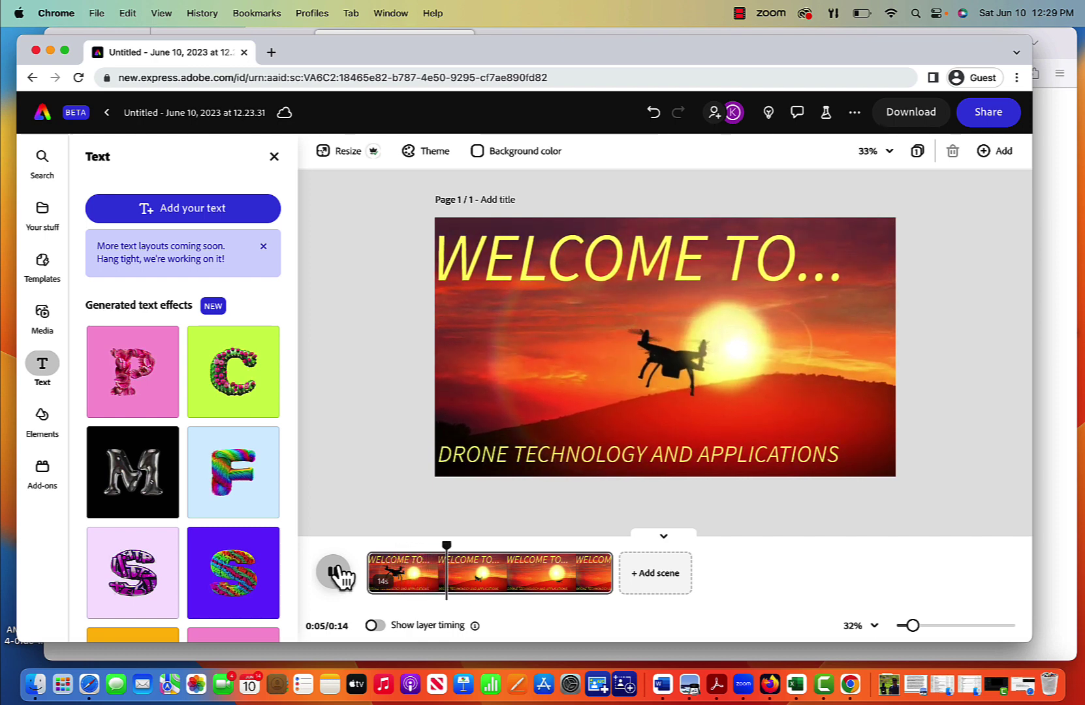
left_click(336, 574)
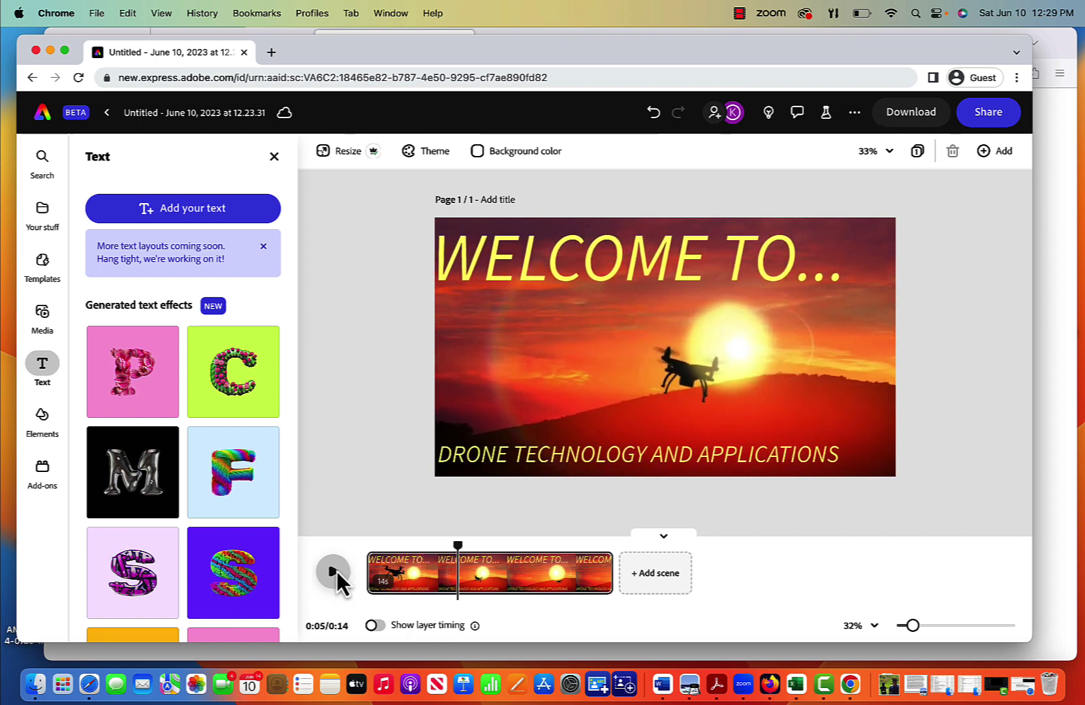
Step: Browse the stock audio tracks and audition My Happy Walk at a lower system volume
left_click(43, 313)
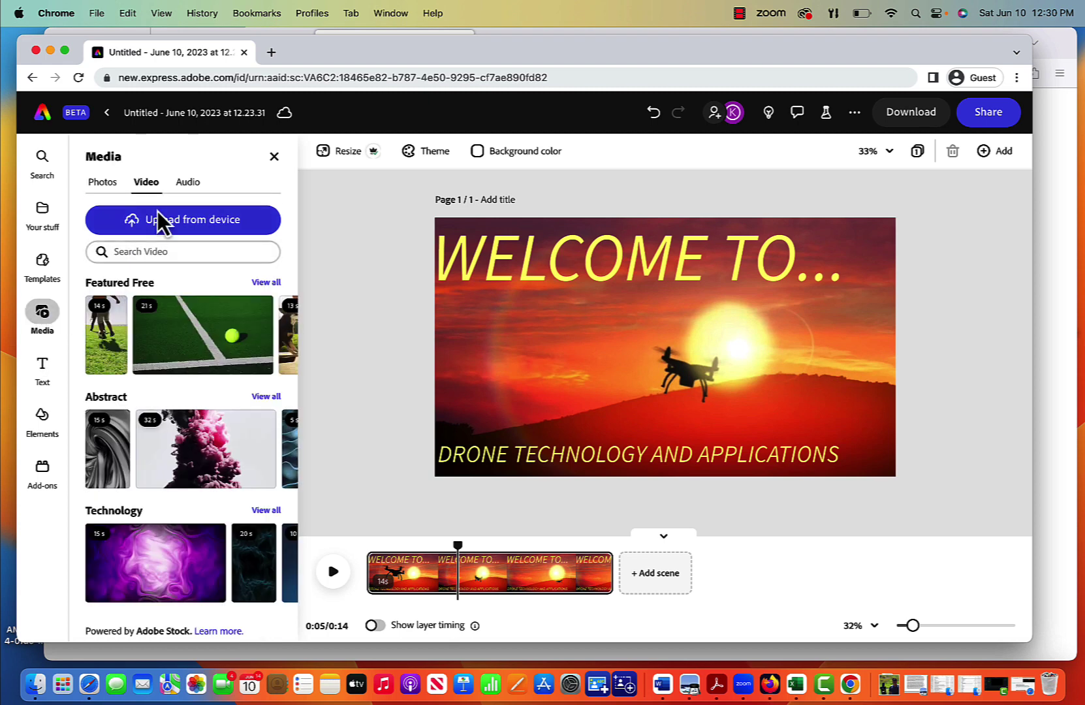
left_click(187, 183)
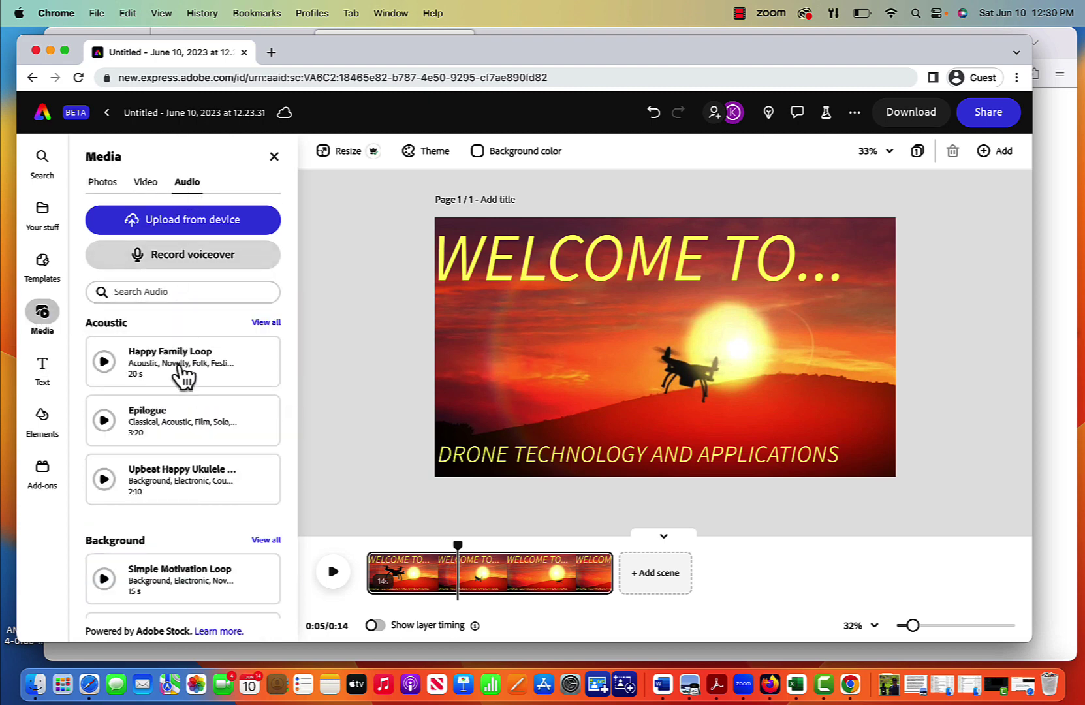
scroll(183, 423, "down", 3)
scroll(183, 425, "down", 5)
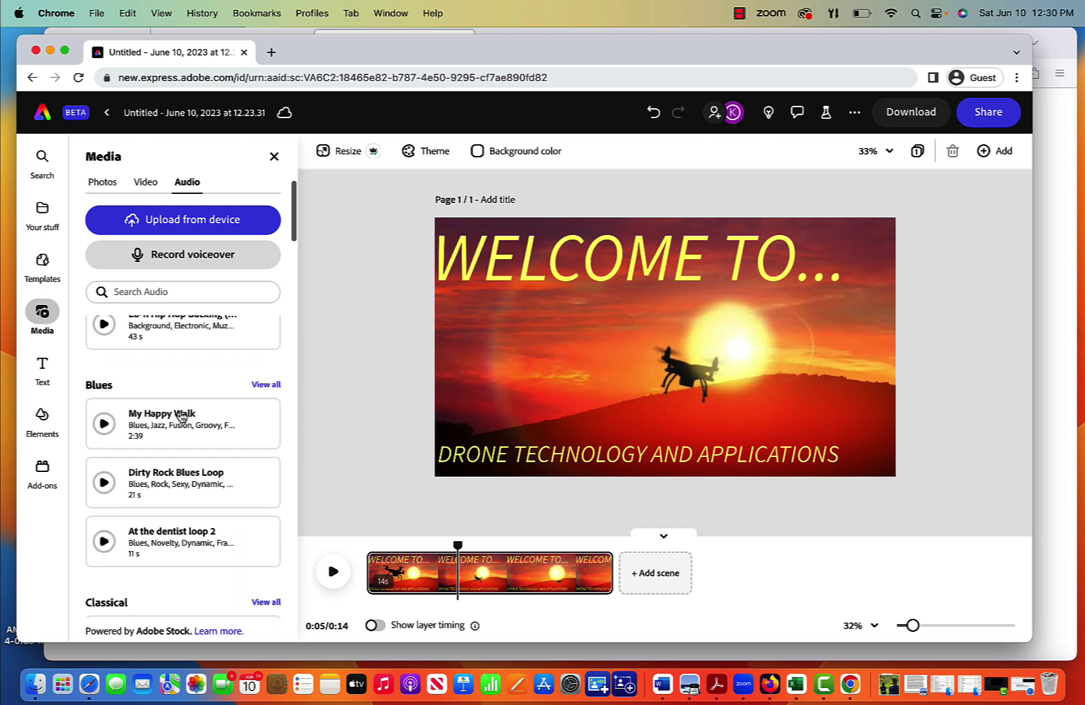
left_click(105, 425)
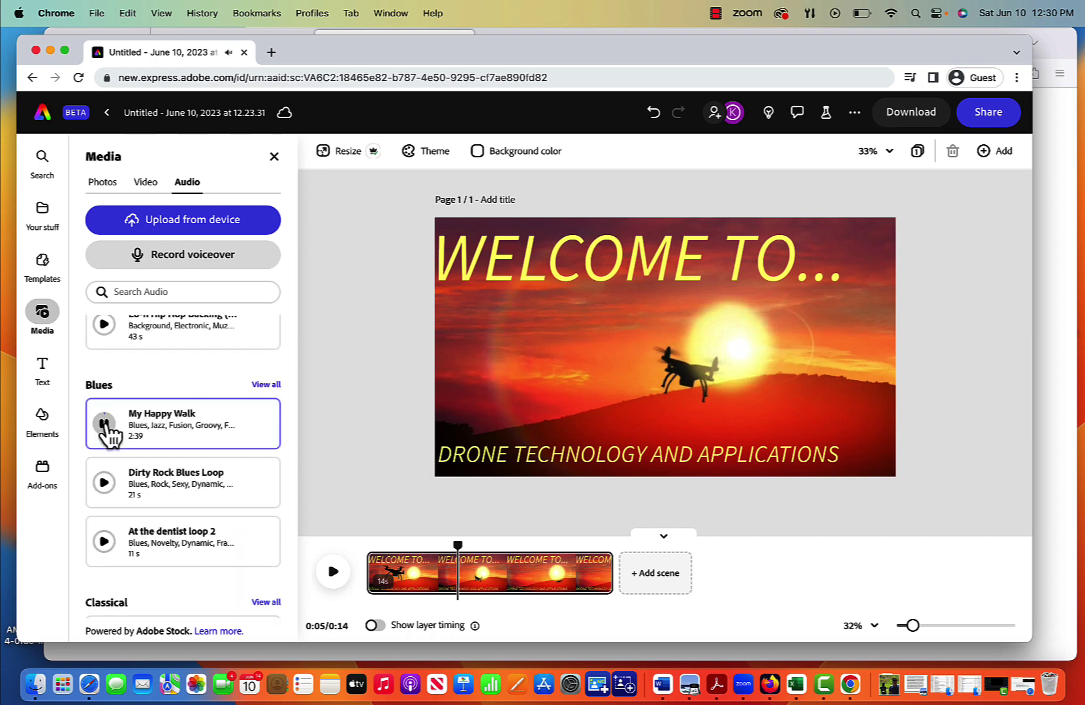
key("XF86AudioLowerVolume")
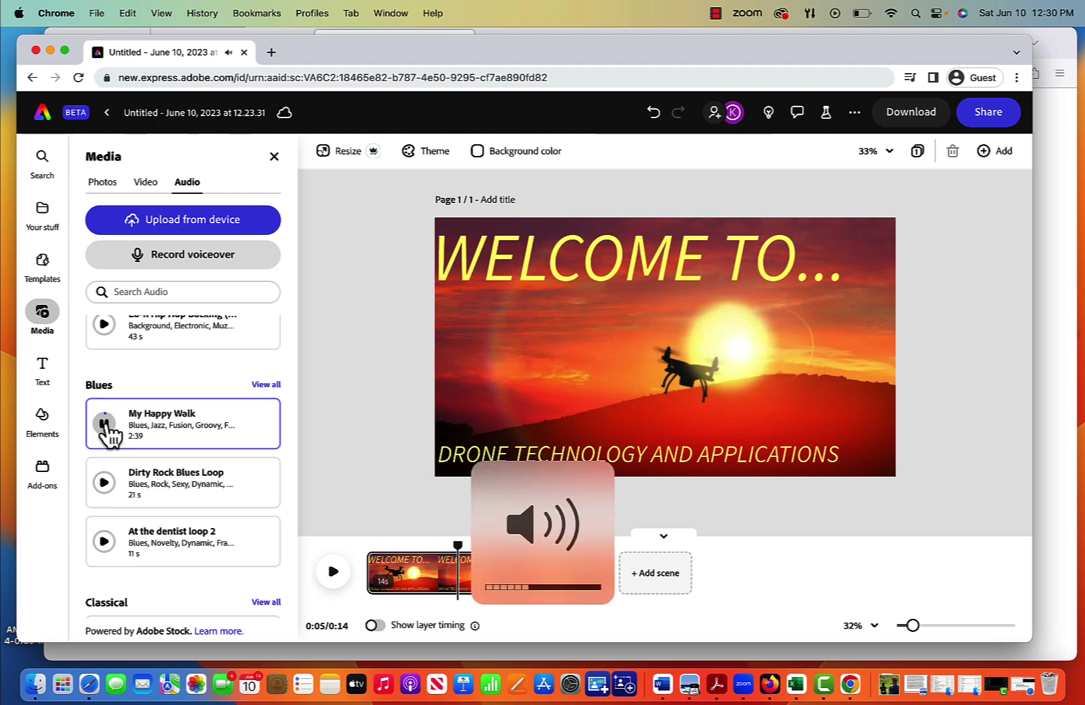
key("XF86AudioLowerVolume")
left_click(104, 425)
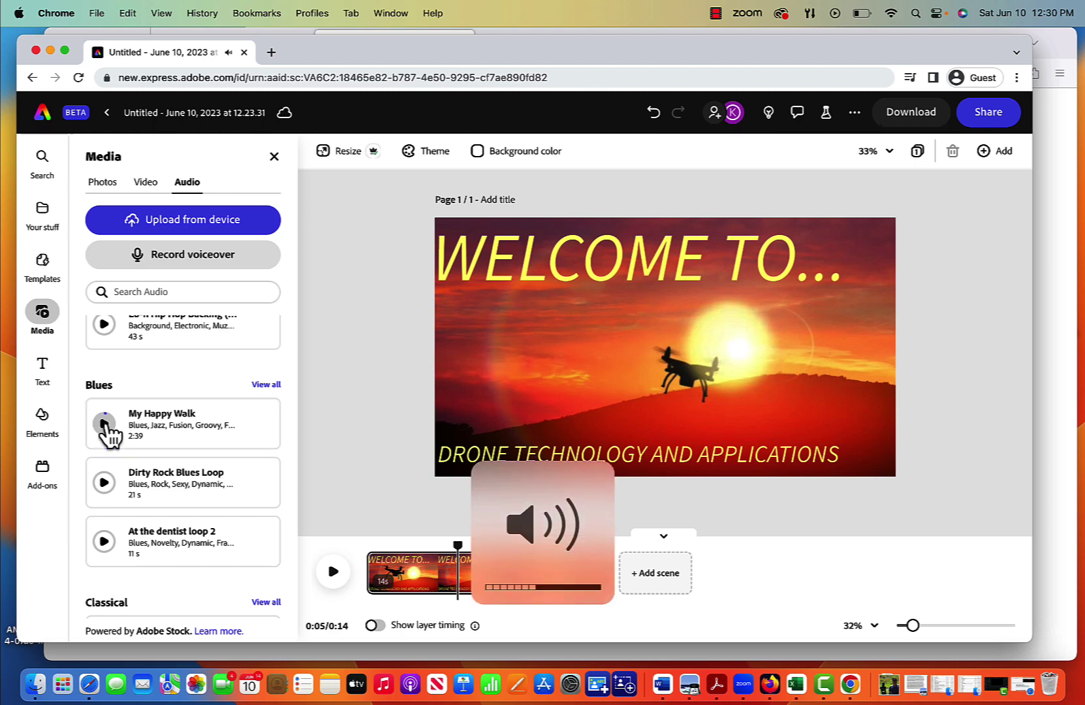
Step: Scroll further through the audio library and audition the Epic track
scroll(117, 457, "down", 1)
scroll(119, 467, "down", 5)
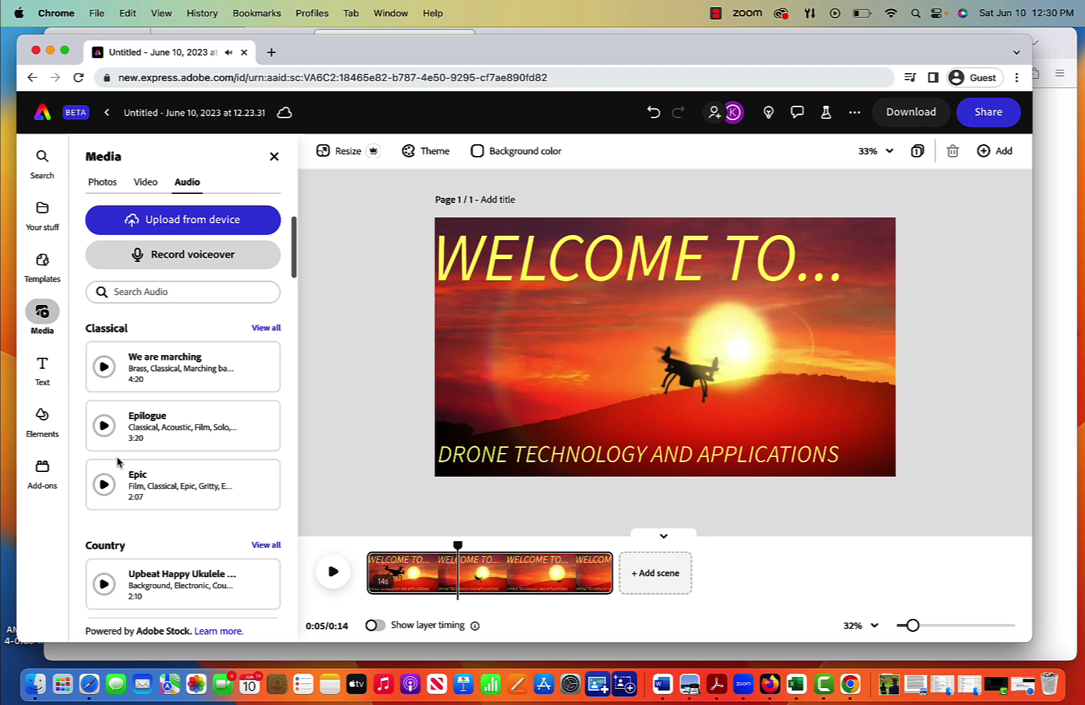
scroll(118, 461, "down", 10)
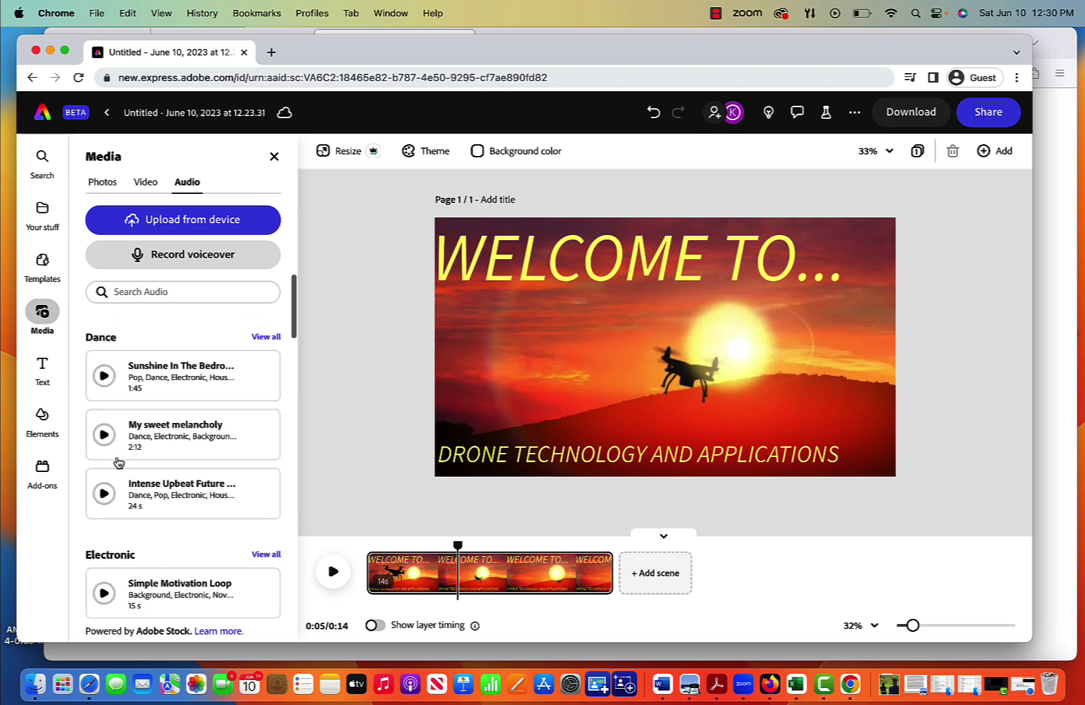
scroll(118, 461, "down", 2)
scroll(117, 462, "down", 15)
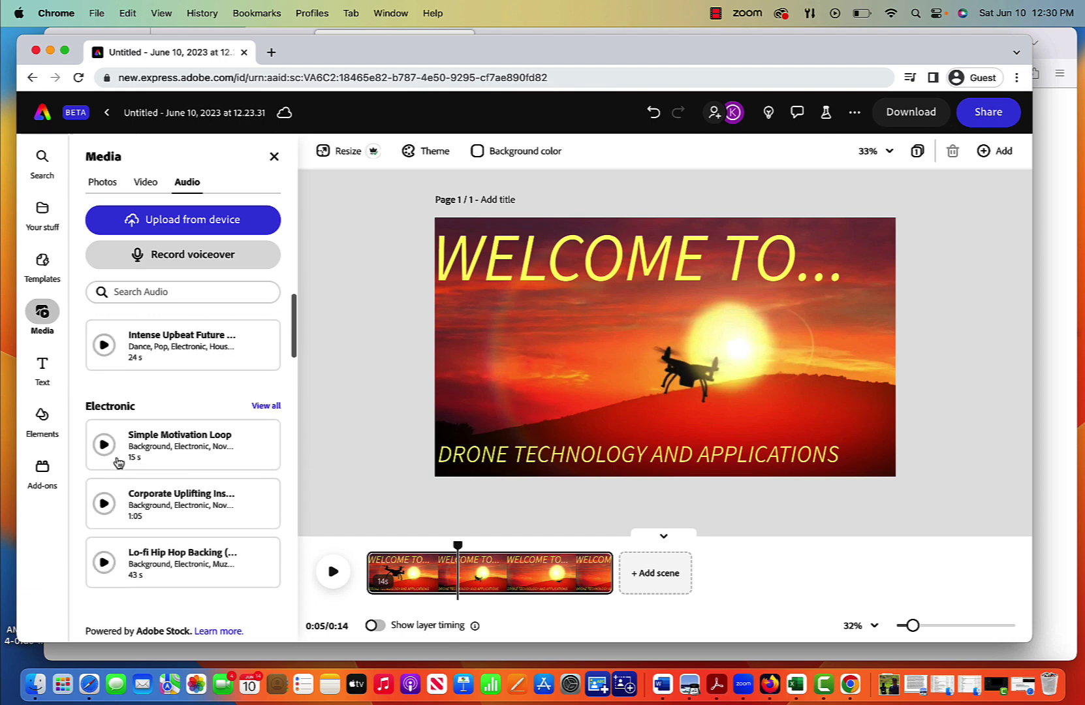
scroll(118, 461, "down", 3)
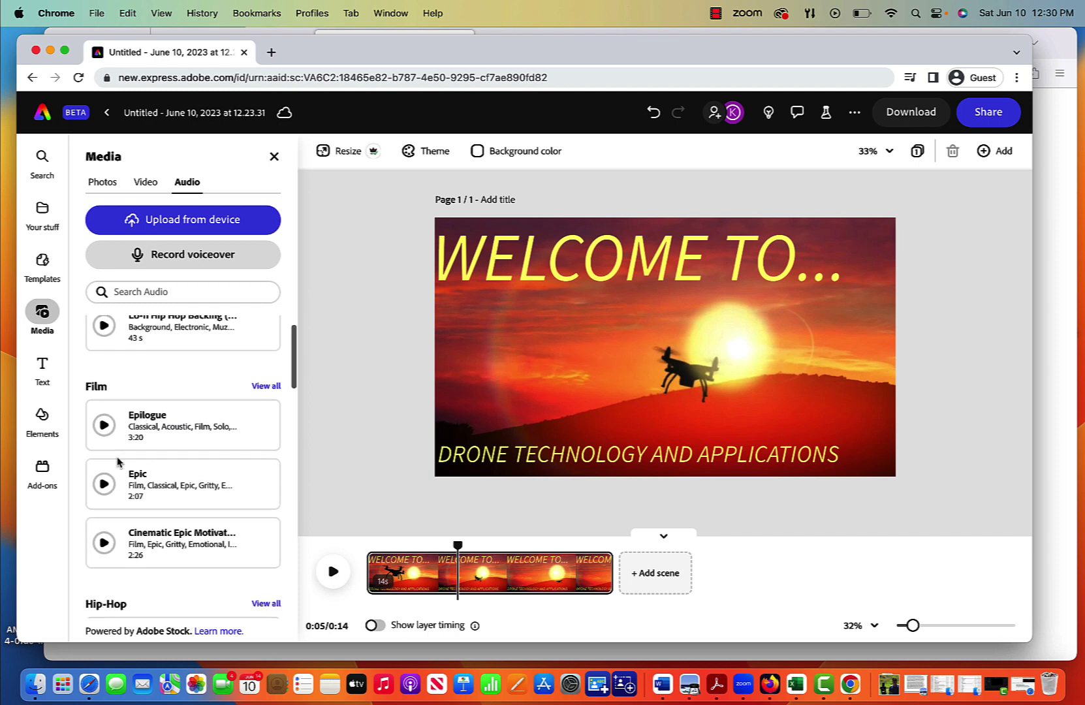
left_click(105, 484)
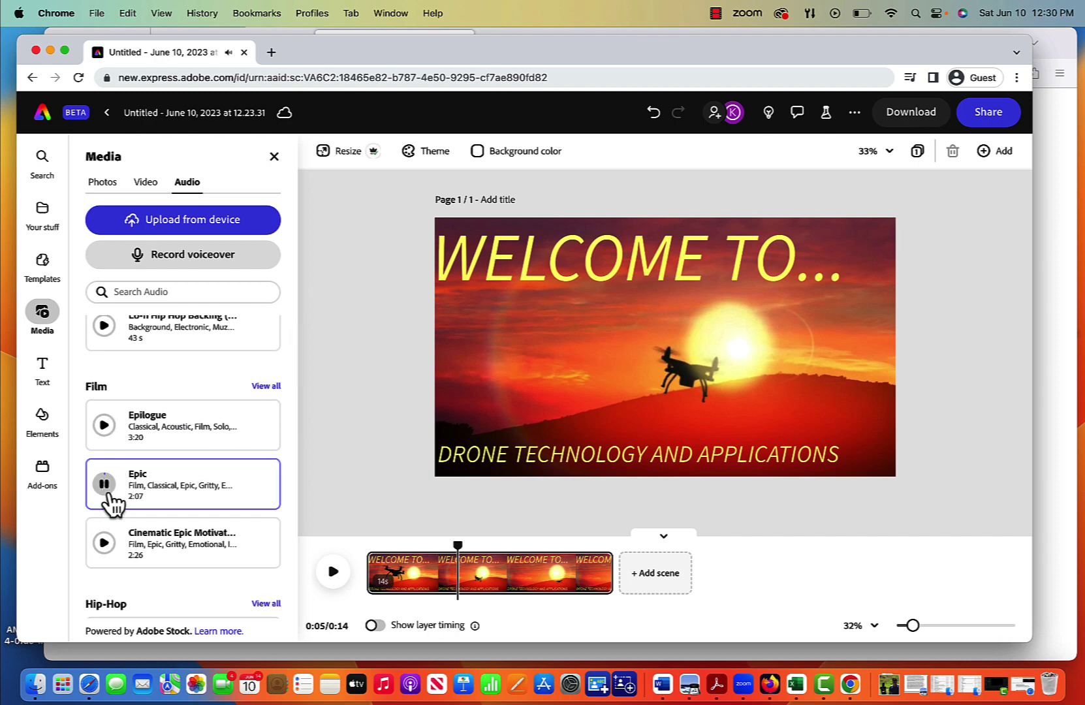
left_click(104, 484)
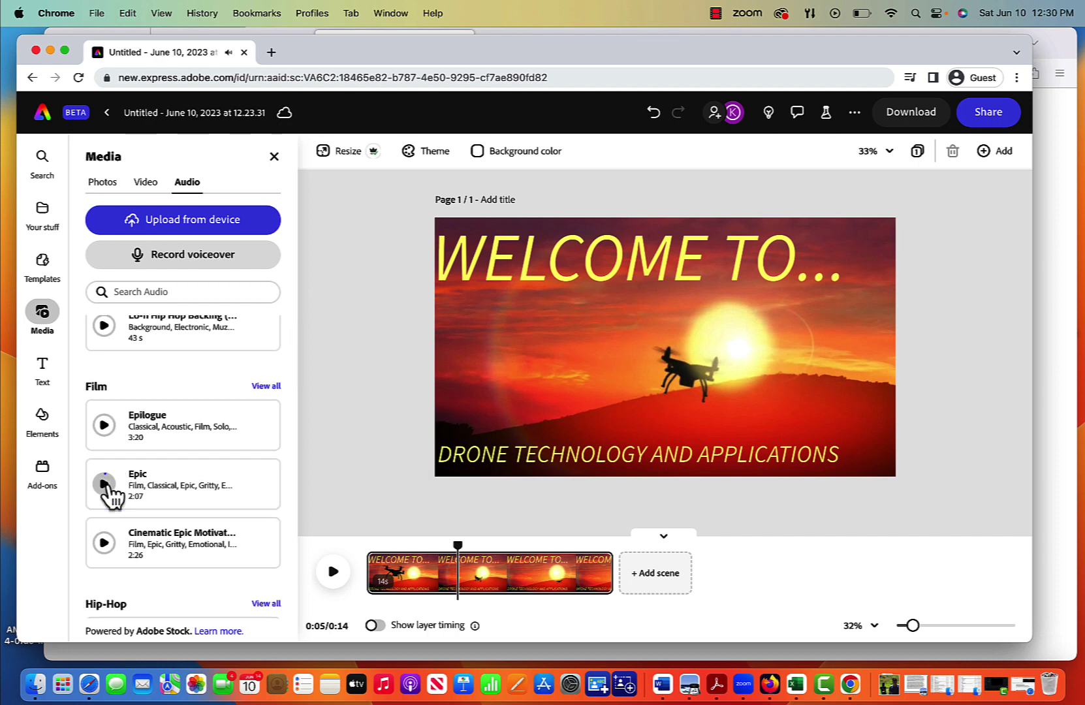
Step: Drop the Epic track onto the timeline, replay the video from the start, and add a blank scene
left_click_drag(143, 492, 360, 587)
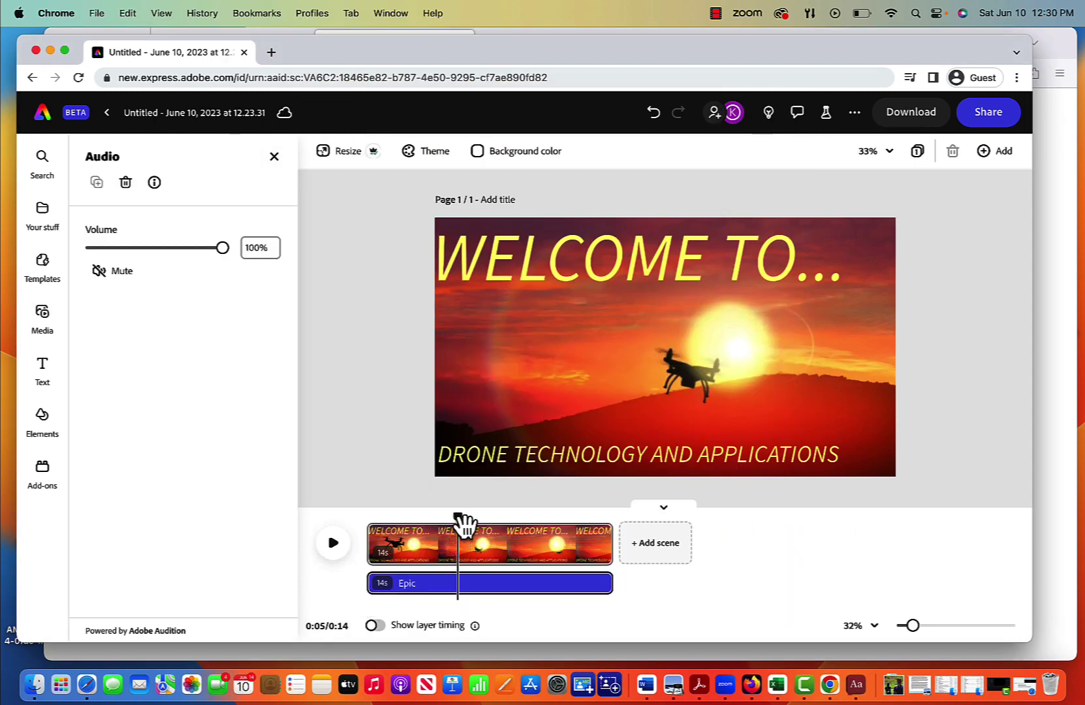
left_click_drag(460, 520, 357, 530)
left_click(336, 543)
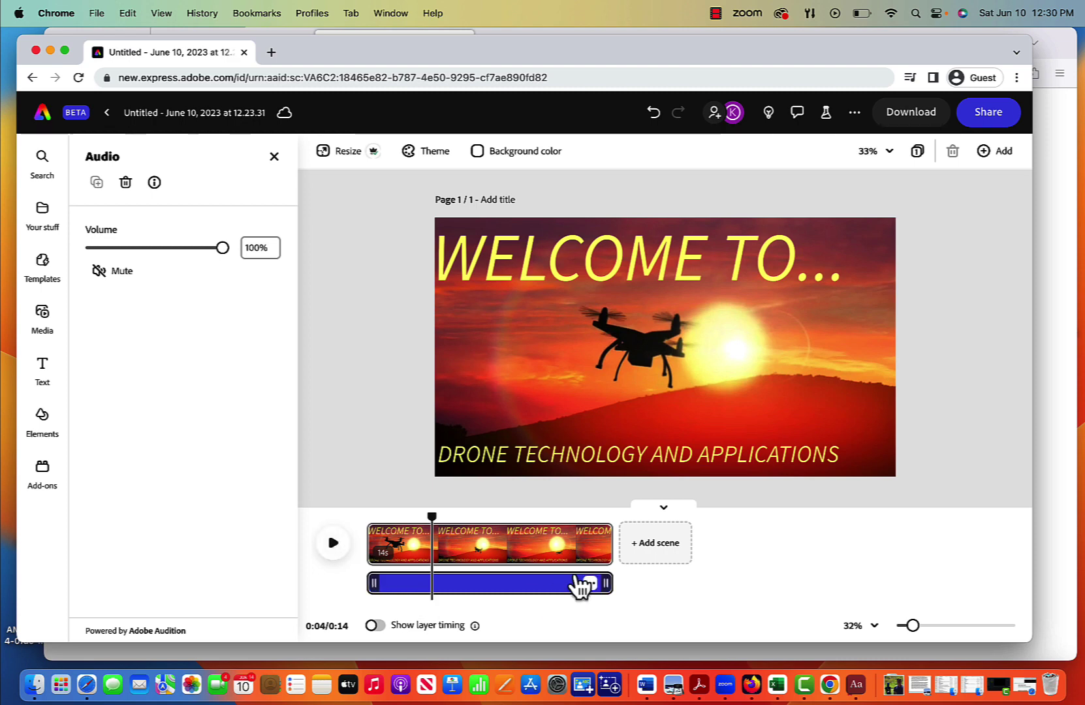
left_click(656, 543)
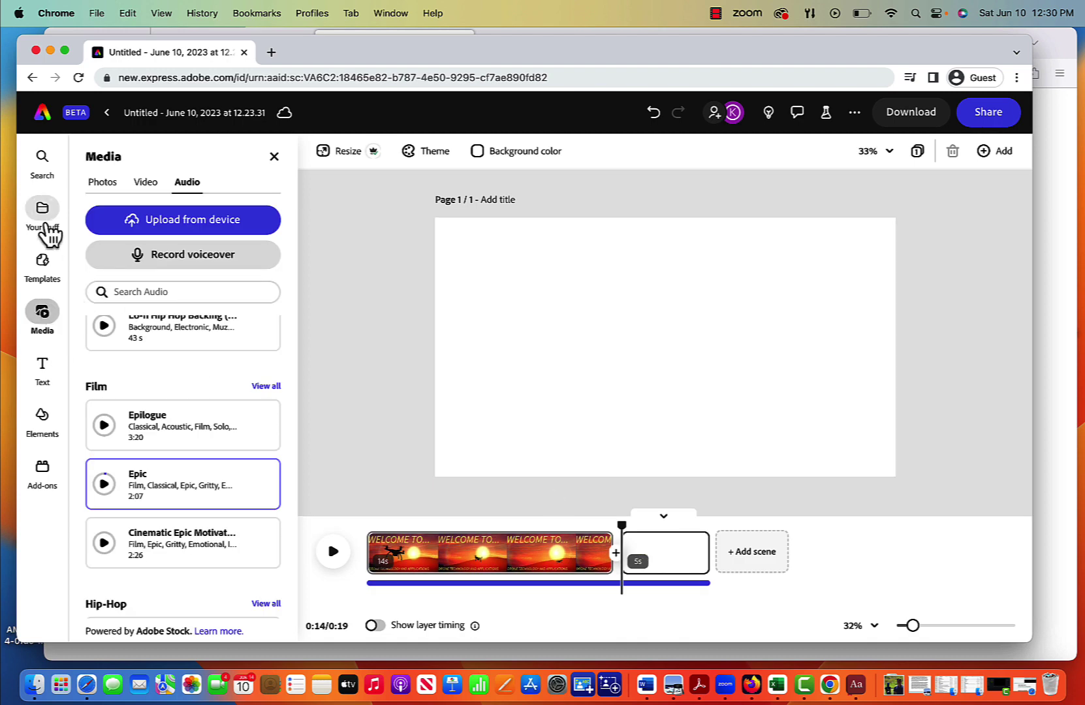
Step: Add a text box in the new scene introducing the presenter by name, correcting a typo
left_click(42, 369)
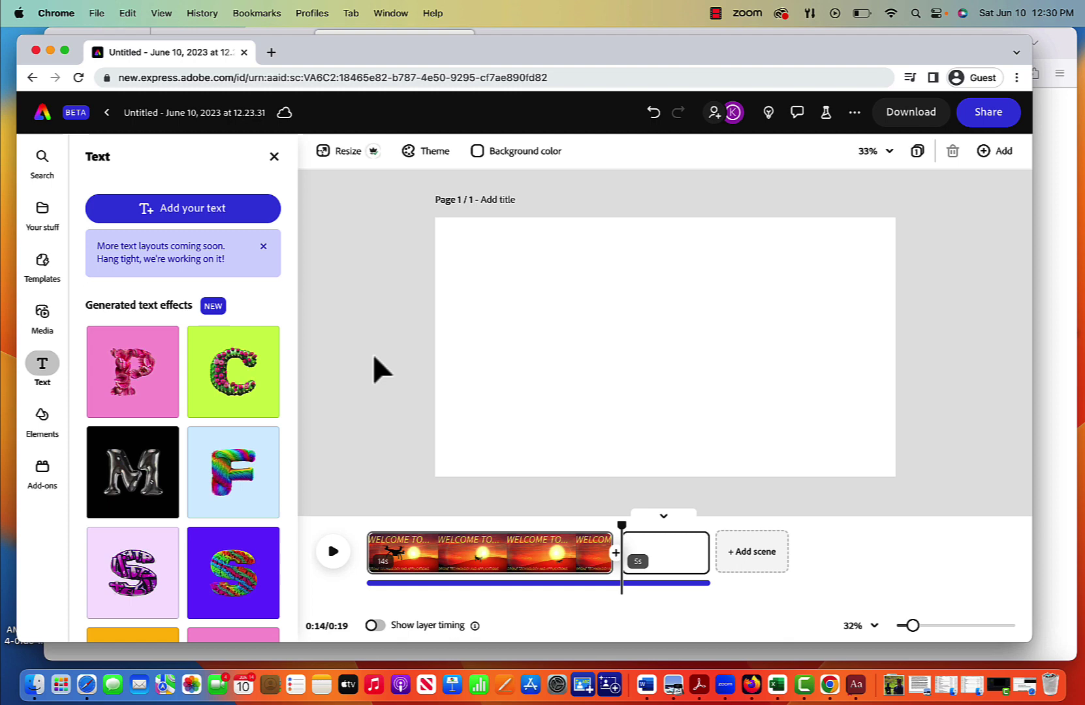
left_click(199, 212)
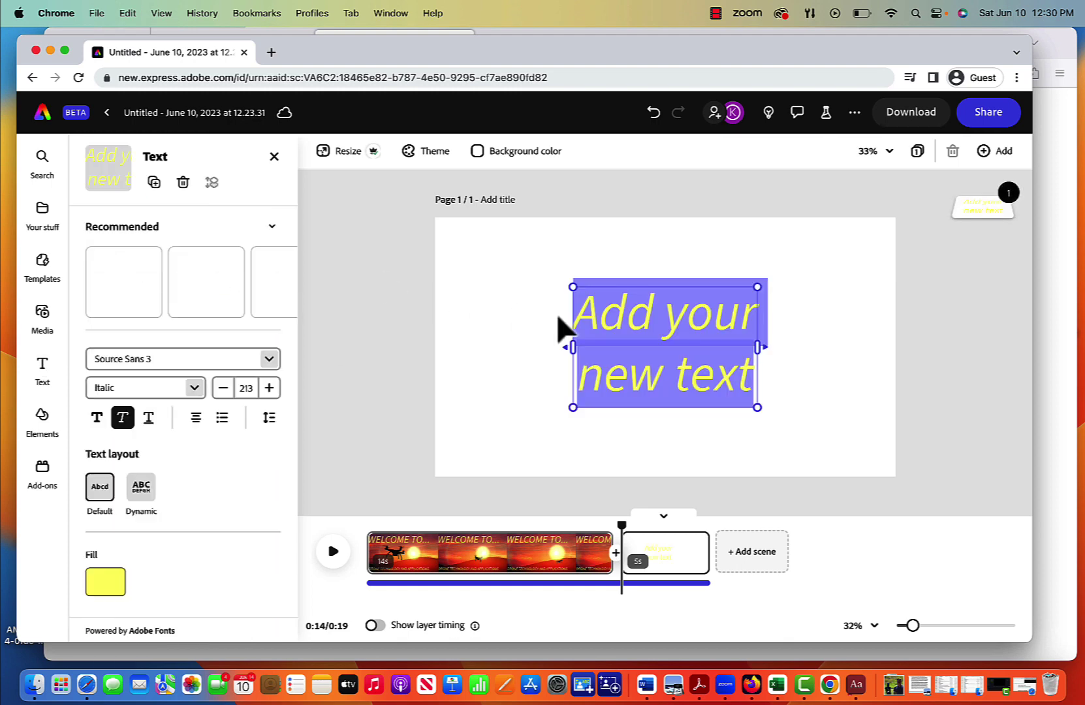
type("I'm Po")
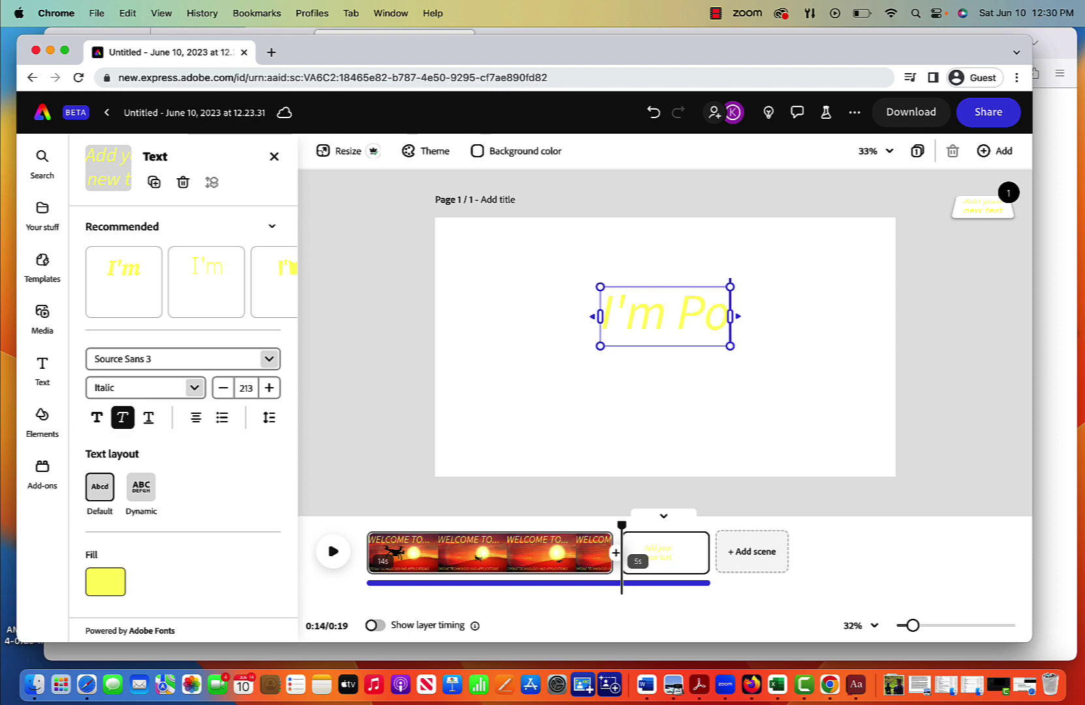
type("fesso")
key("BackSpace")
key("BackSpace")
key("BackSpace")
key("BackSpace")
key("BackSpace")
key("BackSpace")
type("rofessor Ken Yanow")
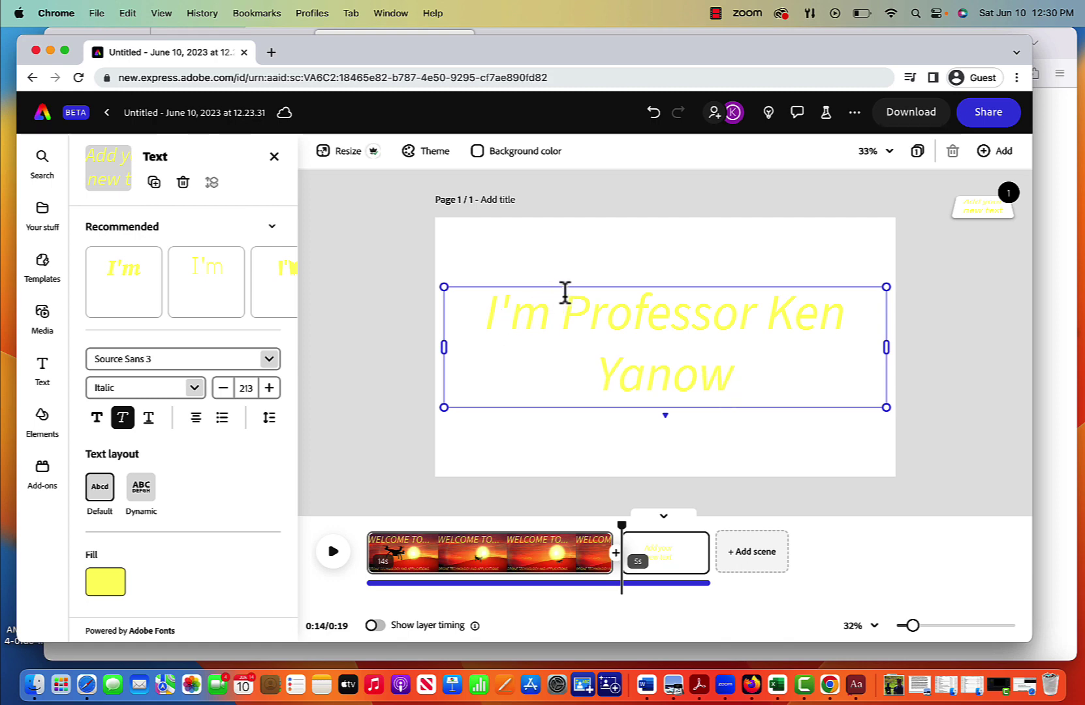
key("super+a")
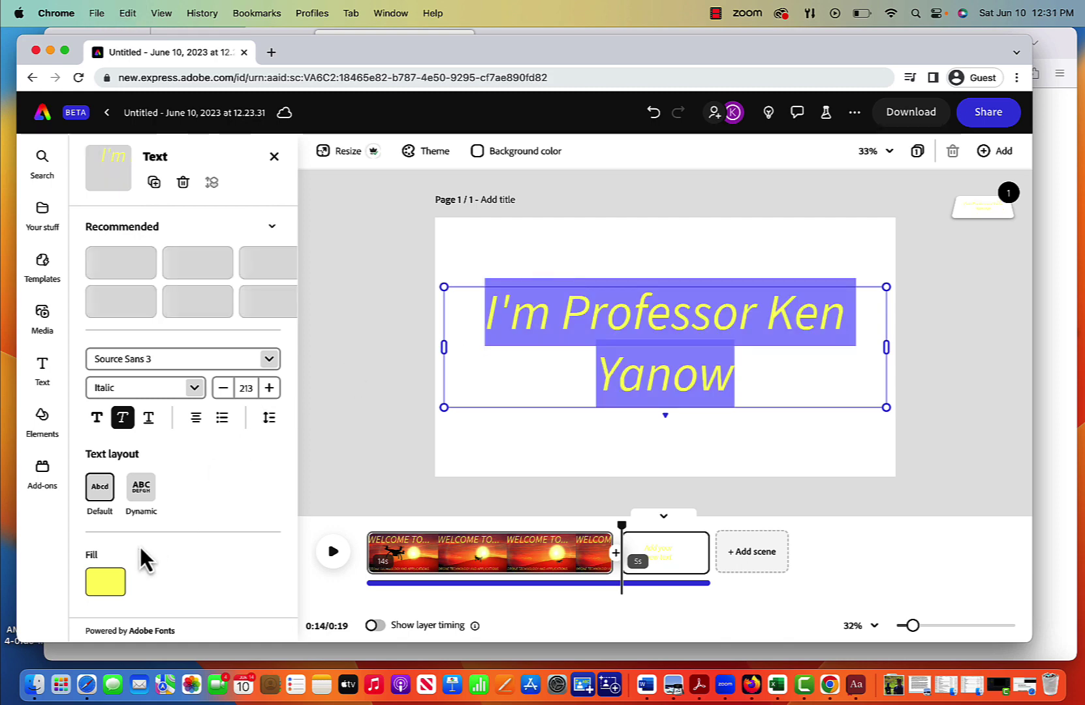
Step: Make the introduction text black and narrow its box so the words wrap
left_click(103, 591)
left_click(165, 445)
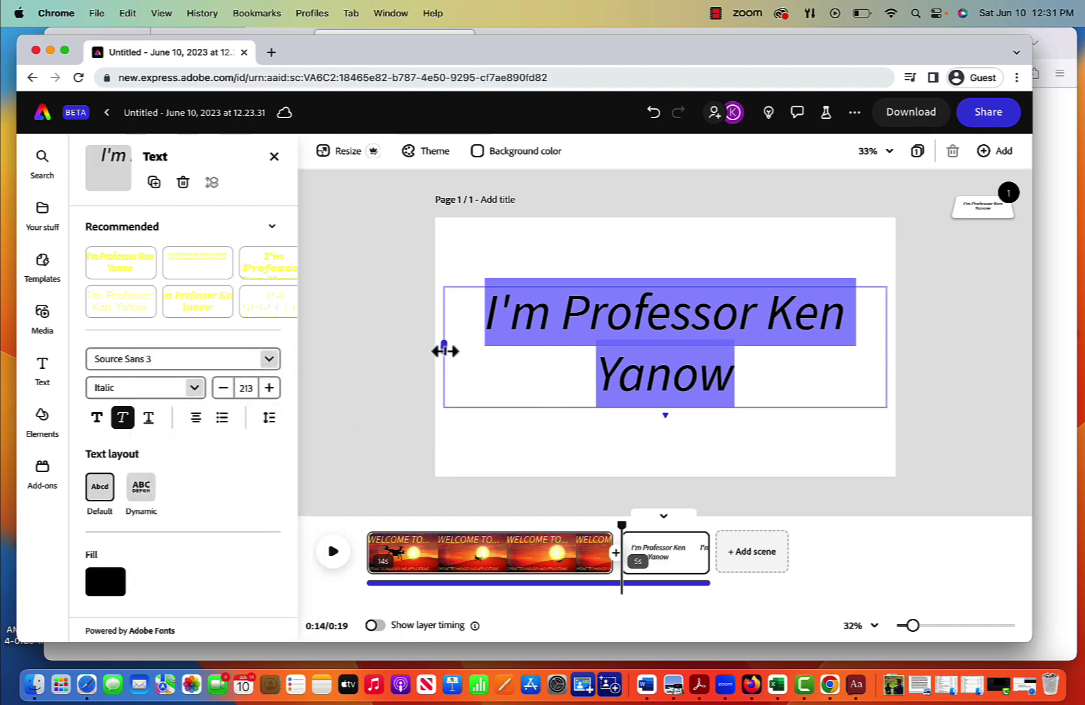
left_click_drag(445, 351, 684, 356)
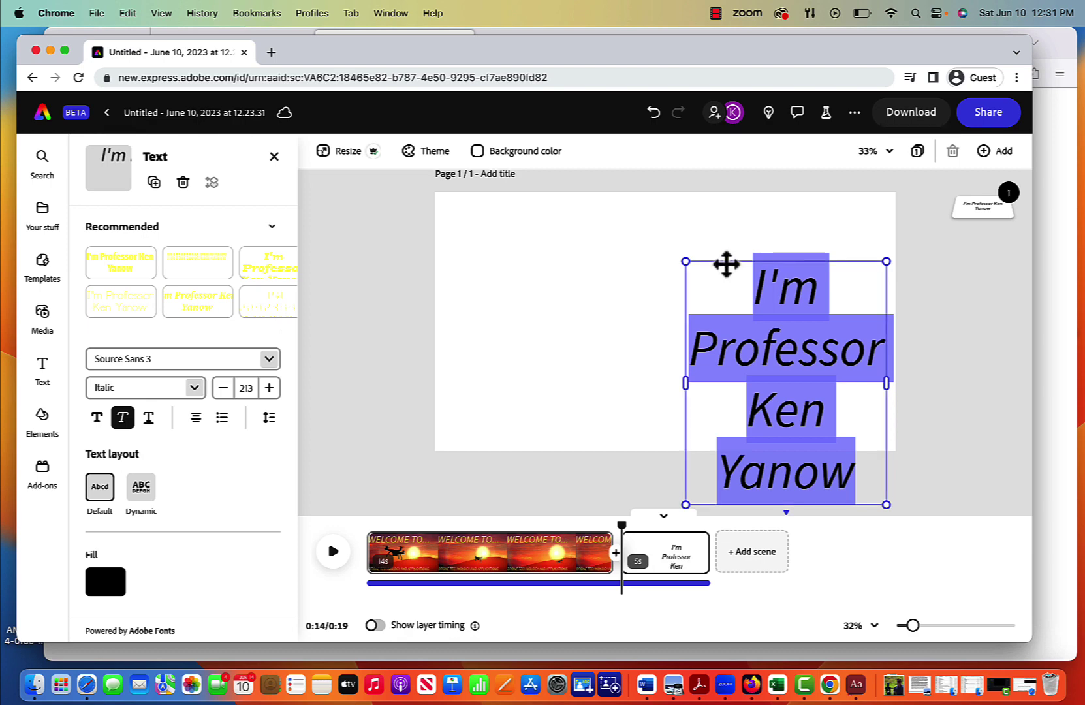
left_click_drag(726, 264, 729, 203)
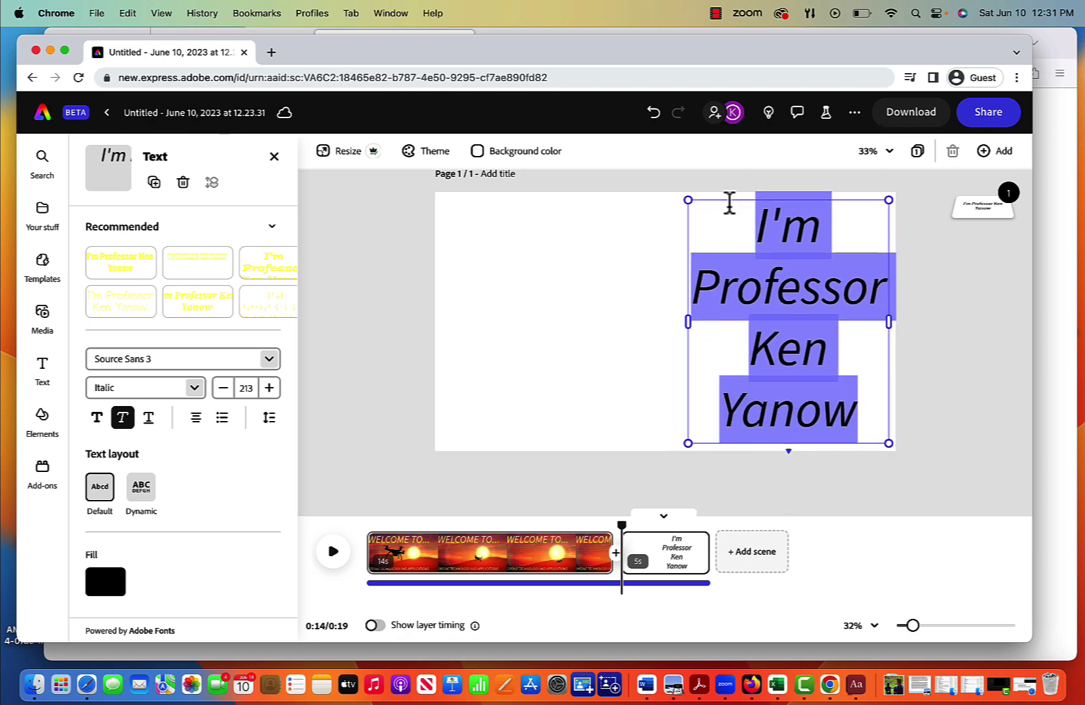
Step: Reduce the introduction's font size to 186 and move it lower on the page's right
left_click(223, 388)
left_click(223, 389)
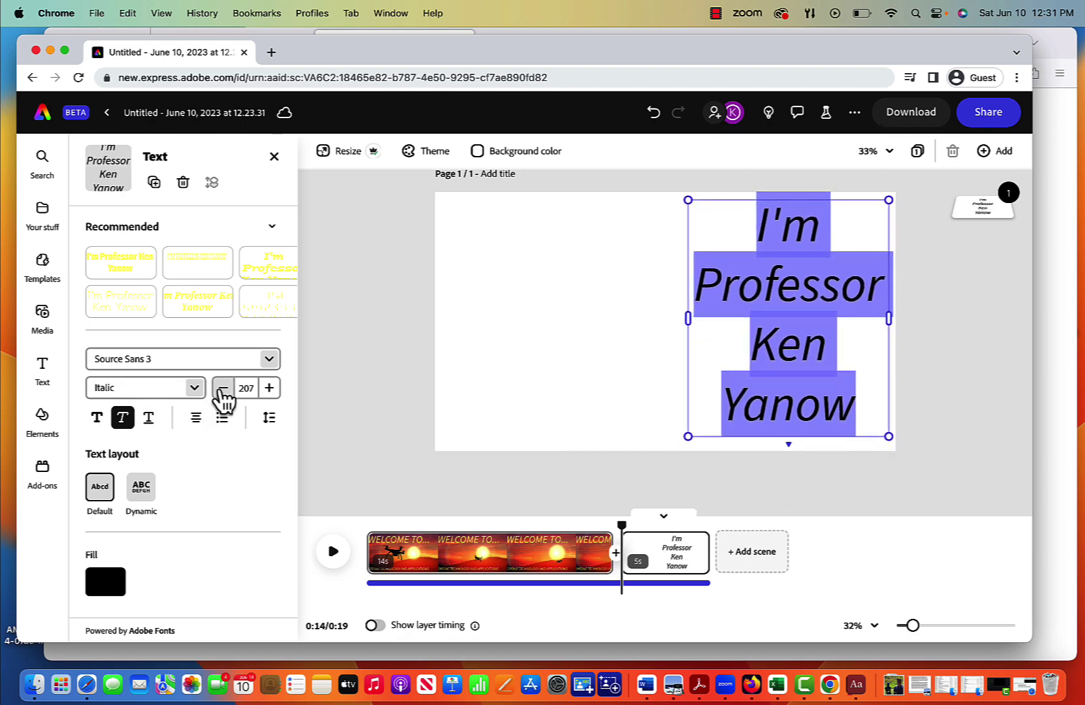
left_click(222, 389)
left_click(223, 389)
left_click(222, 388)
left_click(223, 388)
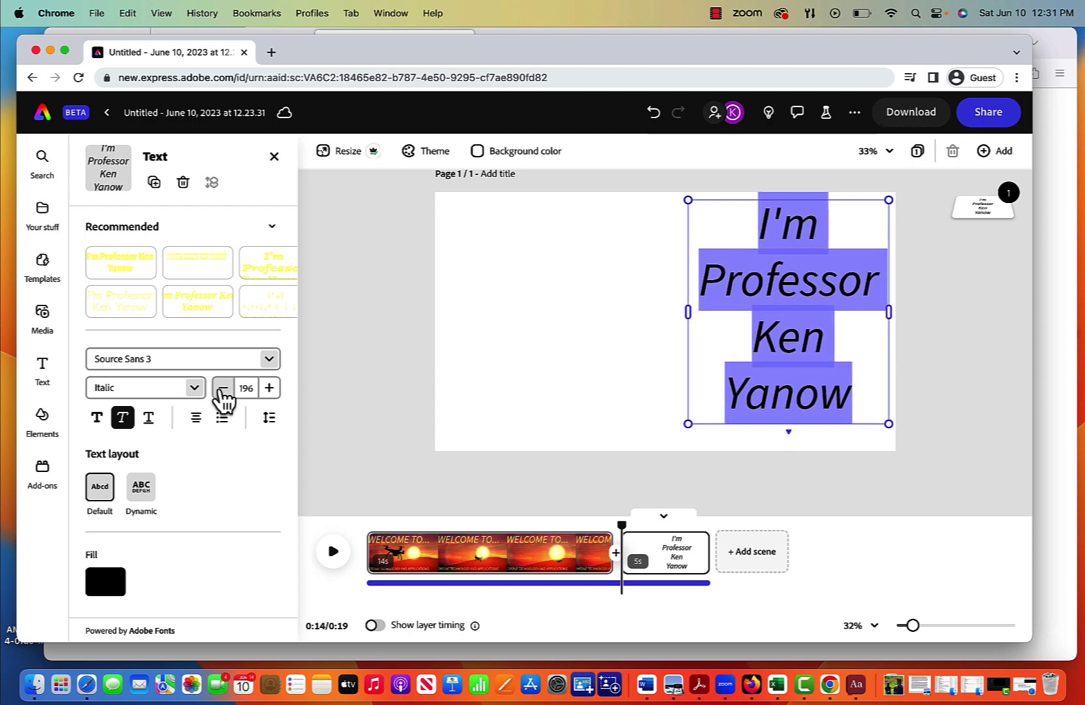
left_click(222, 388)
left_click(223, 389)
left_click(223, 388)
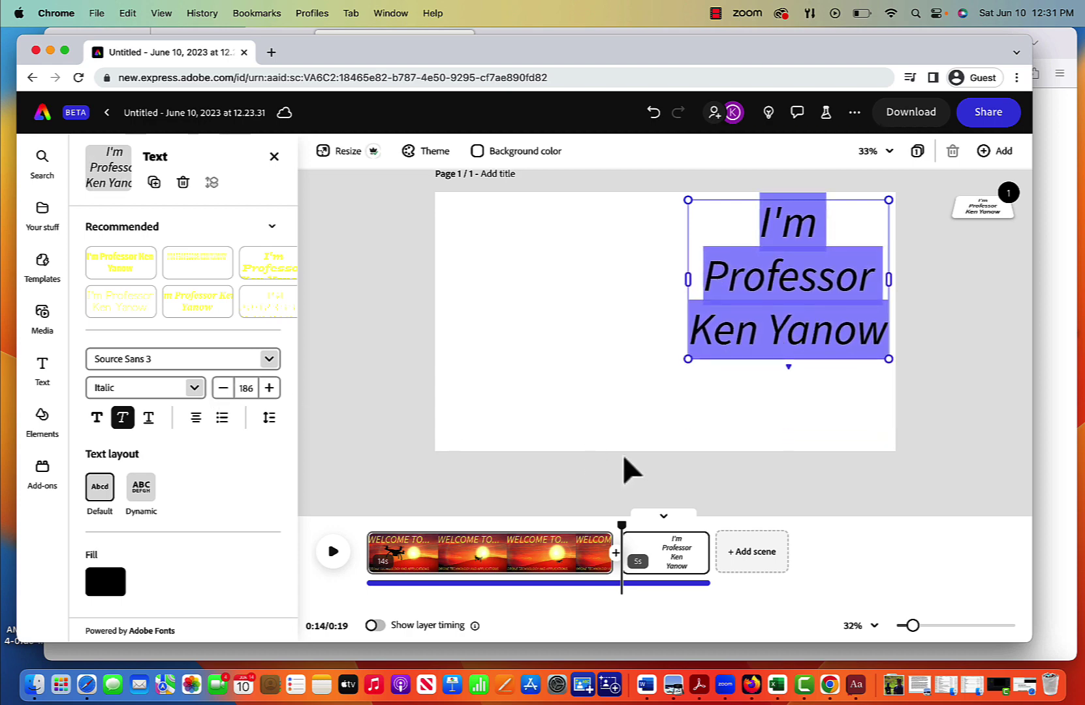
left_click(787, 364)
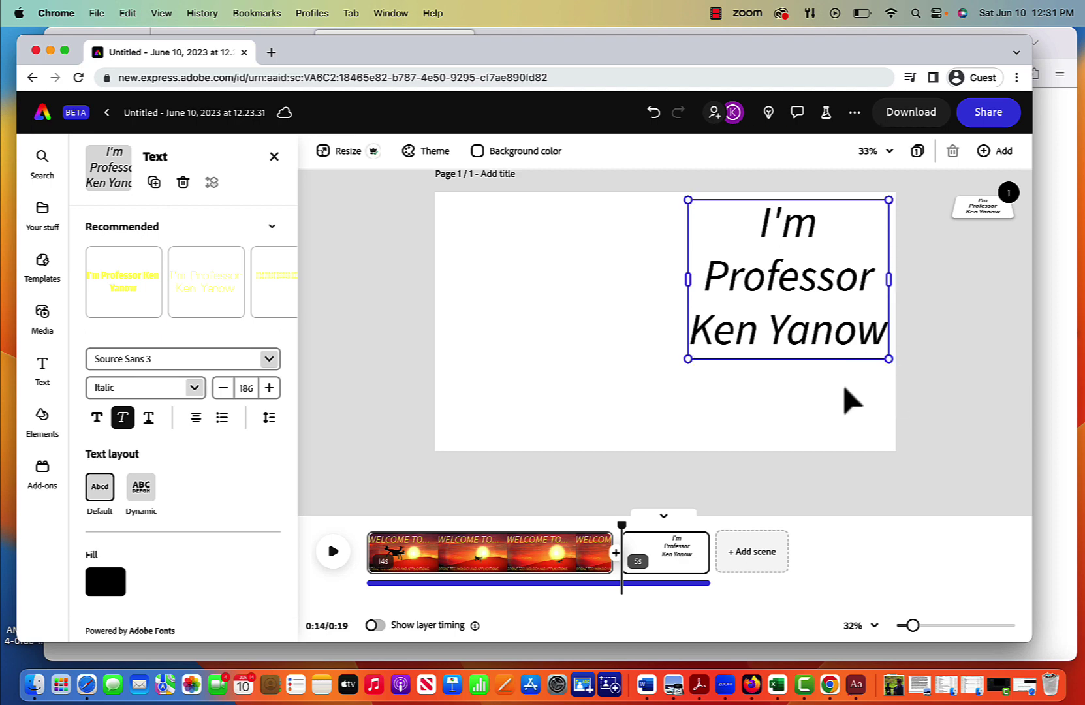
left_click_drag(802, 313, 798, 336)
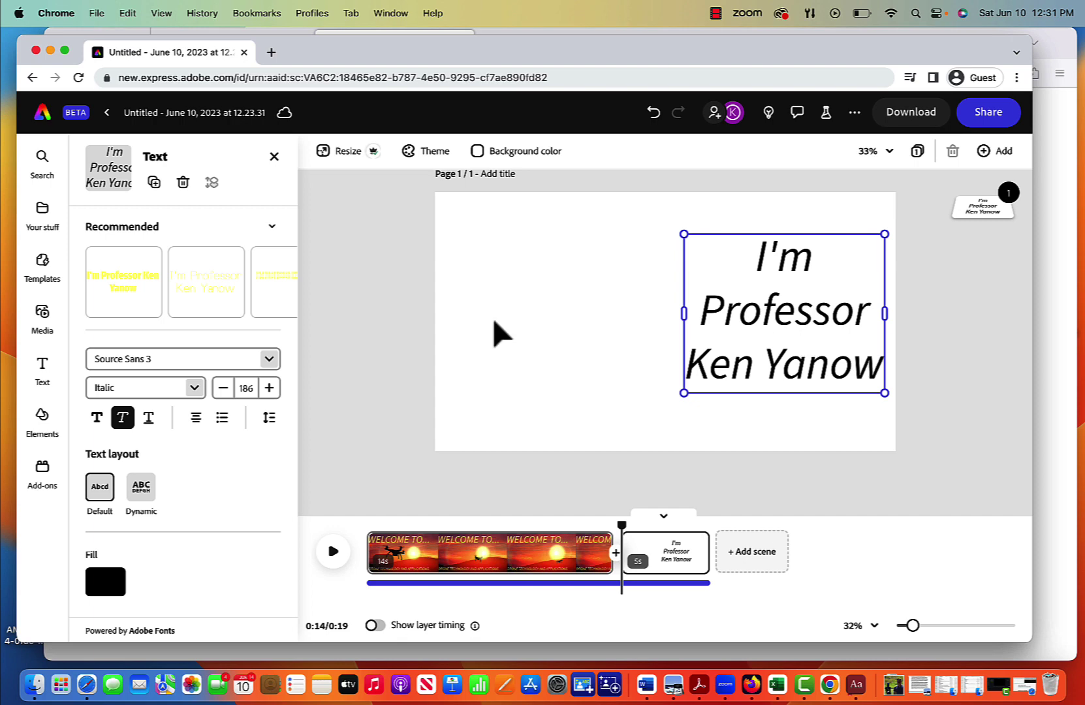
Step: Upload the eclipse JPG photo from the computer
left_click(43, 313)
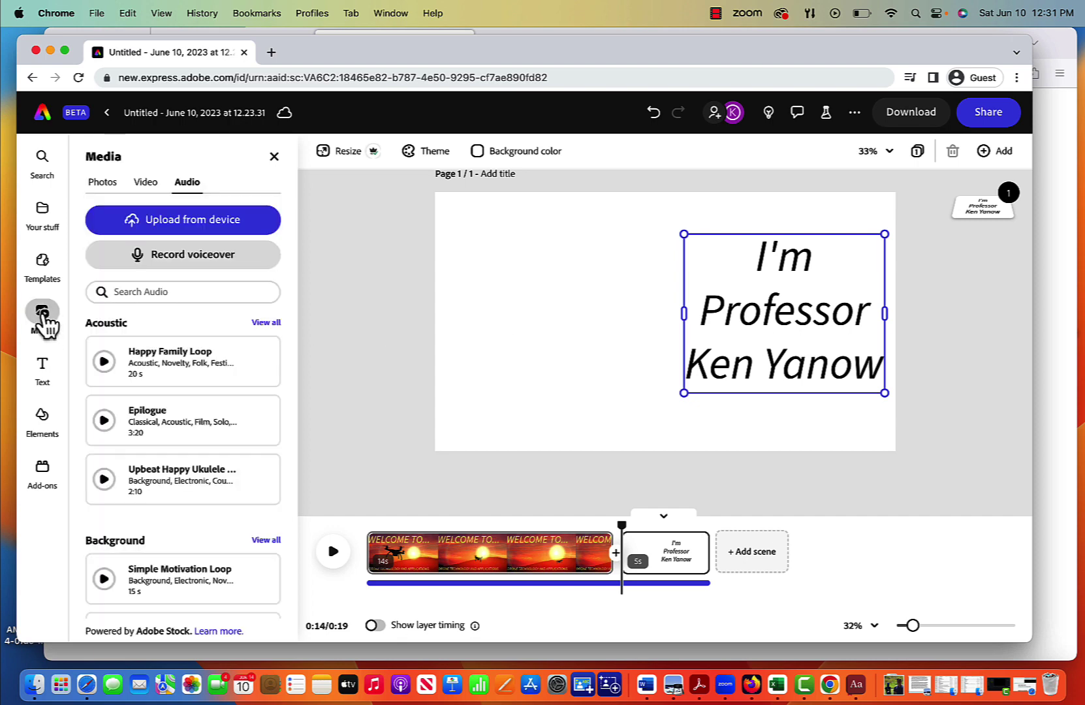
left_click(103, 184)
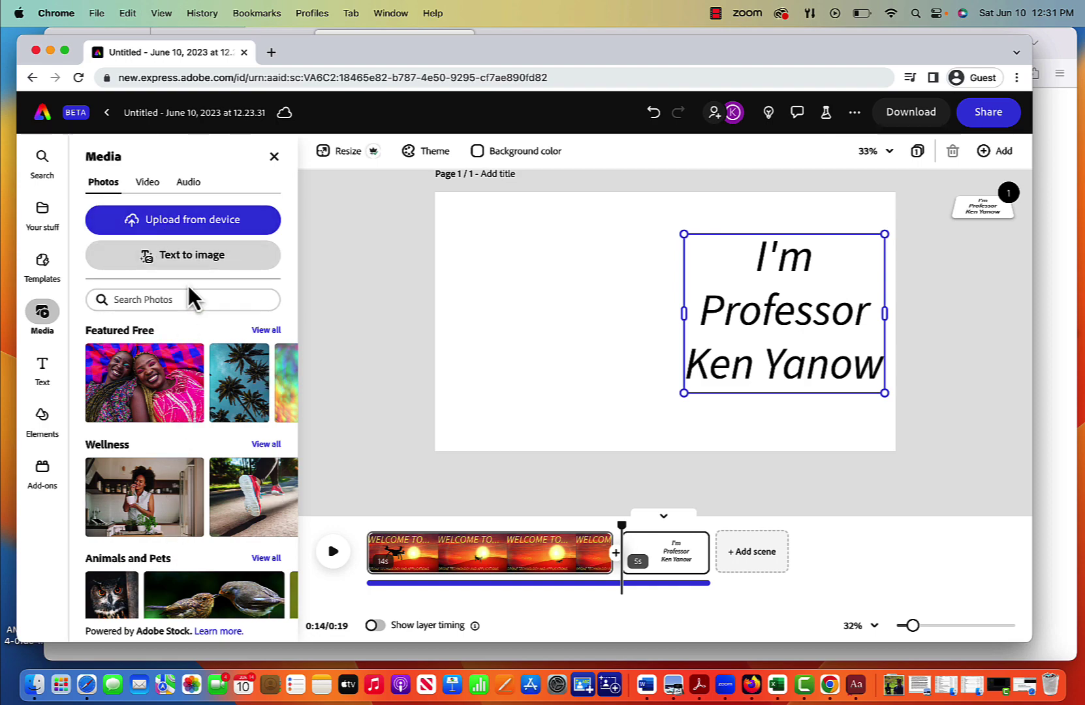
left_click(194, 222)
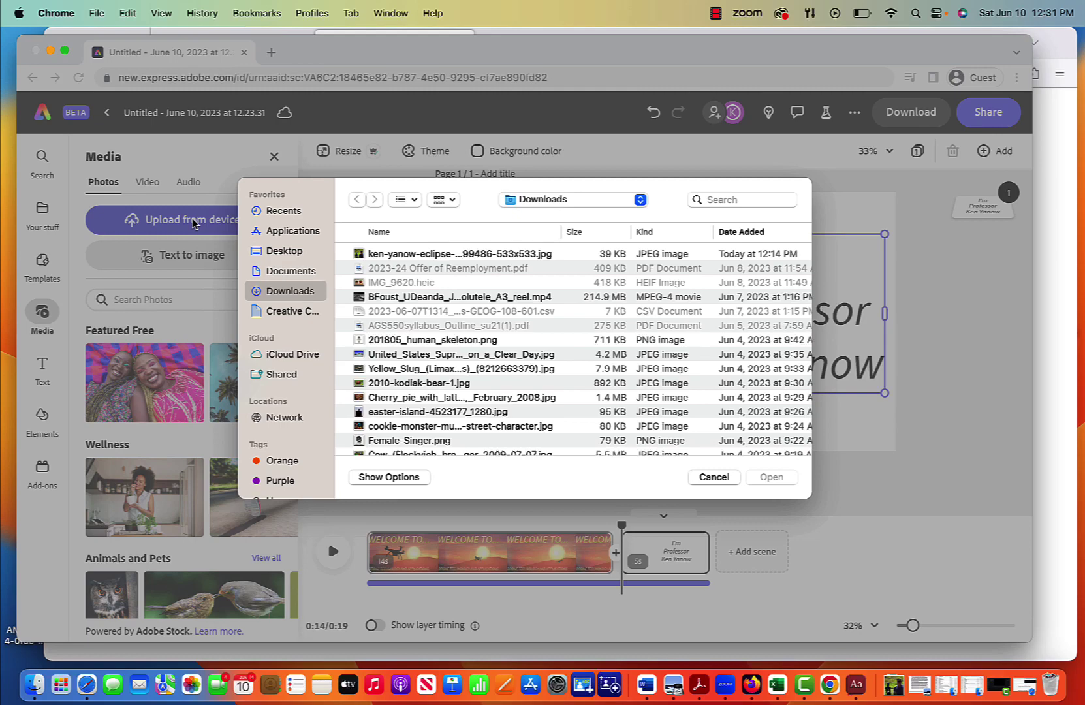
left_click(446, 253)
left_click(776, 477)
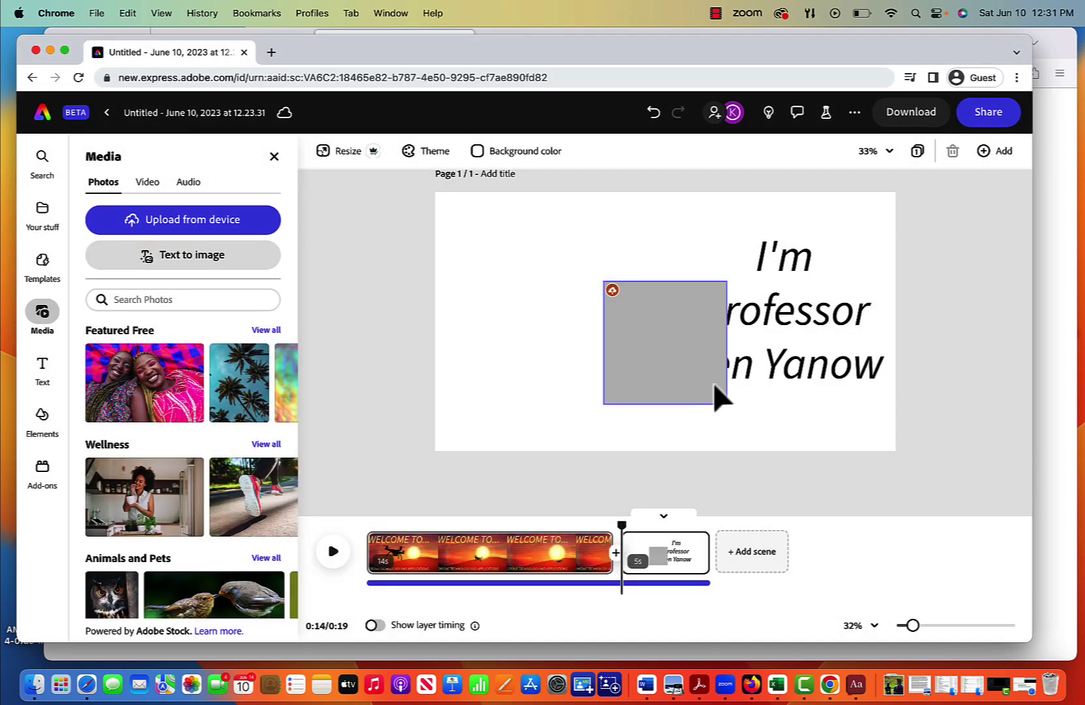
Step: Place the photo top-left, enlarge it to the bottom edge, and nudge the name text right
left_click_drag(656, 336, 492, 251)
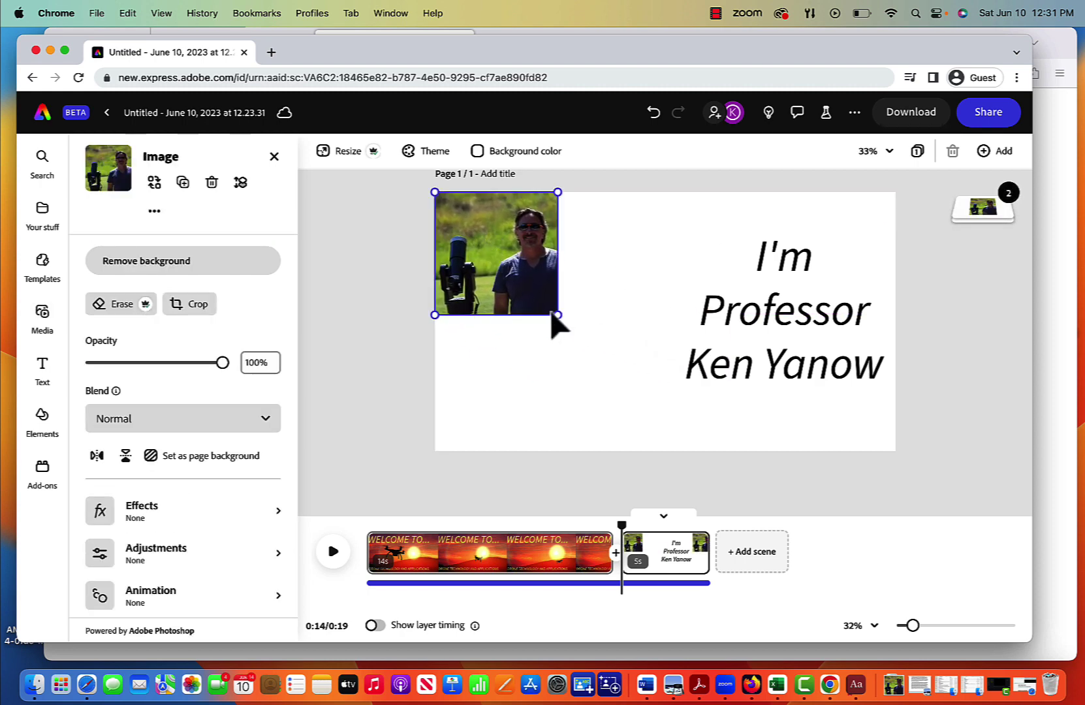
left_click_drag(559, 317, 683, 462)
left_click_drag(765, 359, 765, 366)
left_click(765, 404)
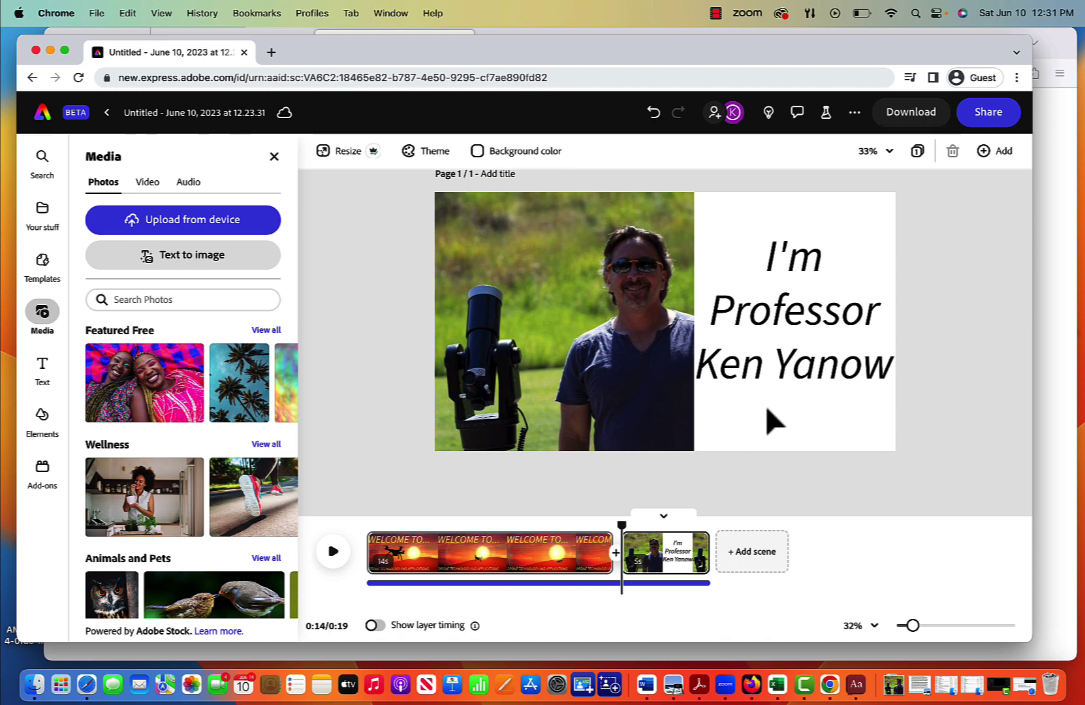
mouse_move(410, 564)
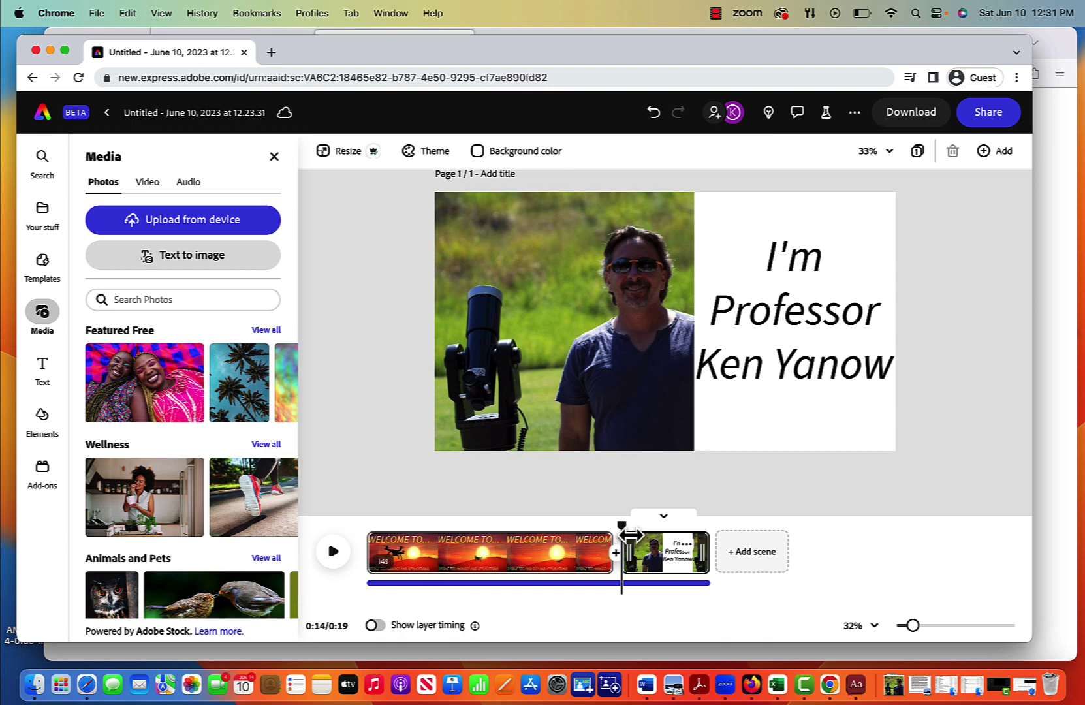
mouse_move(684, 555)
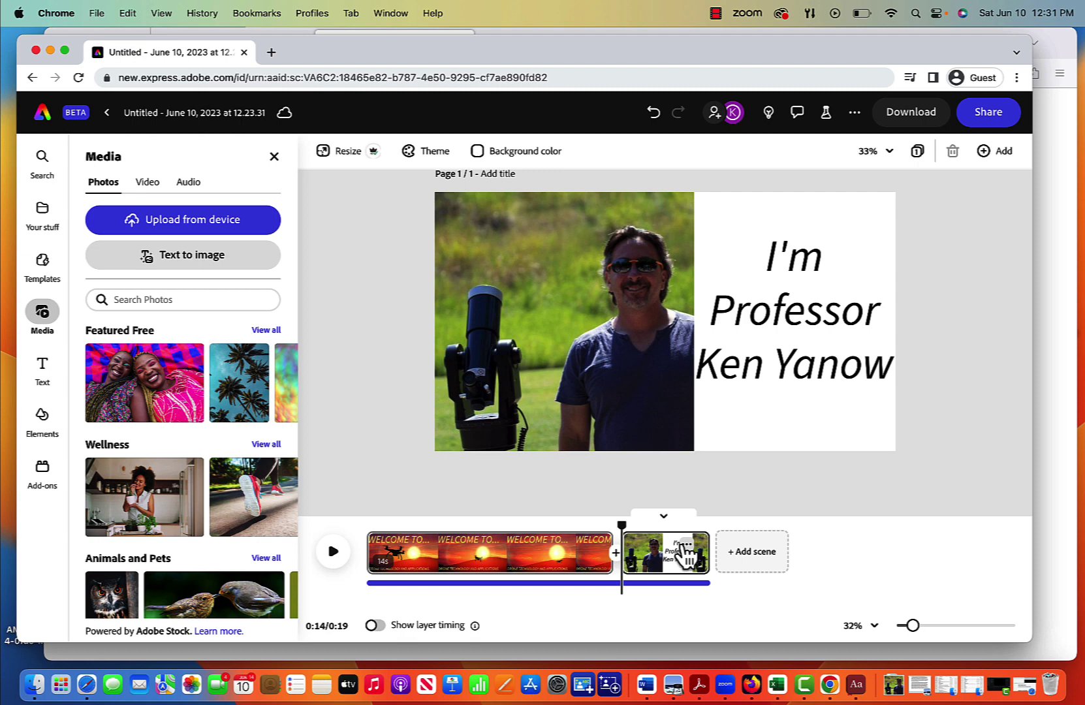
Step: Add a third scene filled with the beach-jump stock photo found by searching 'excited'
left_click(752, 555)
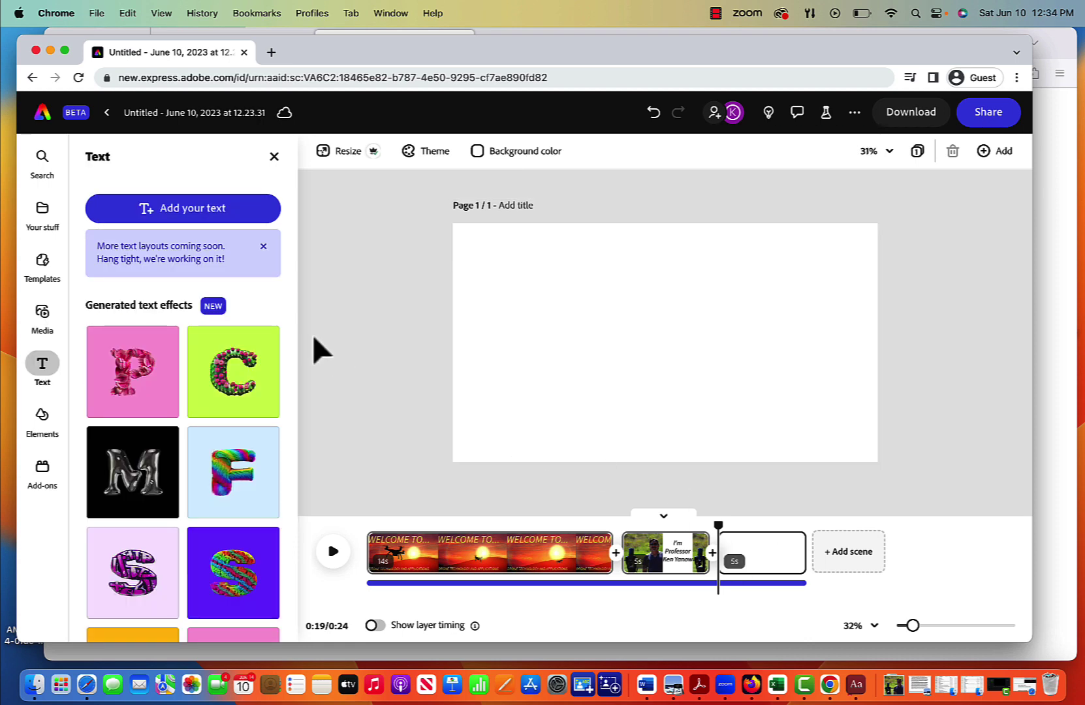
left_click(41, 316)
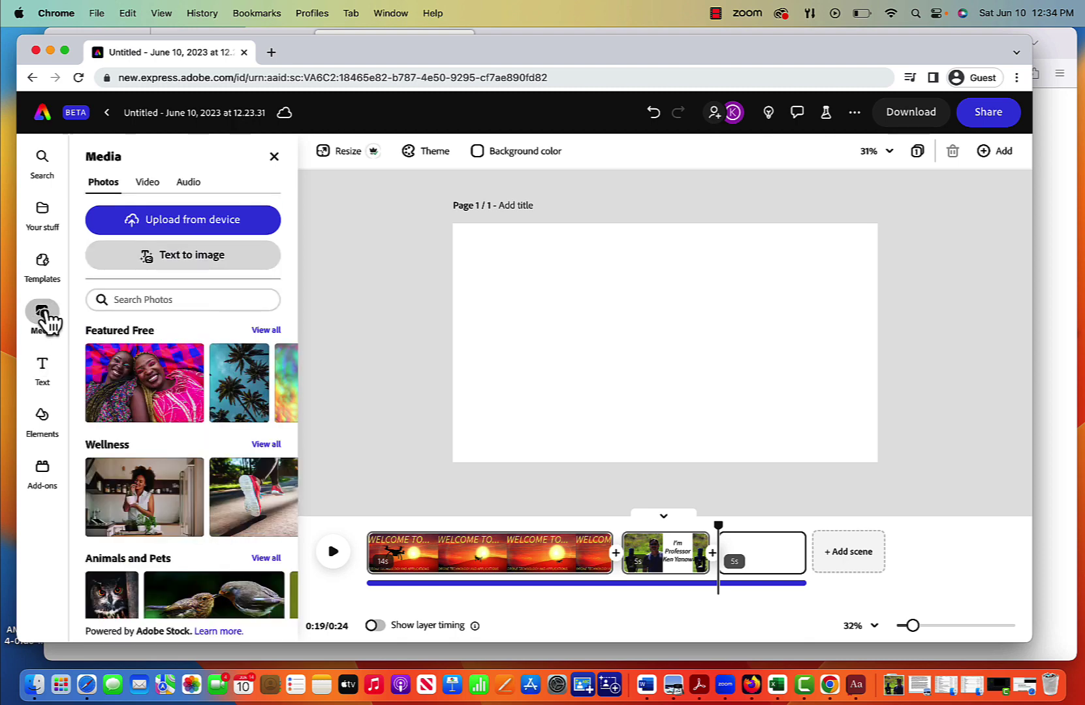
type("excited")
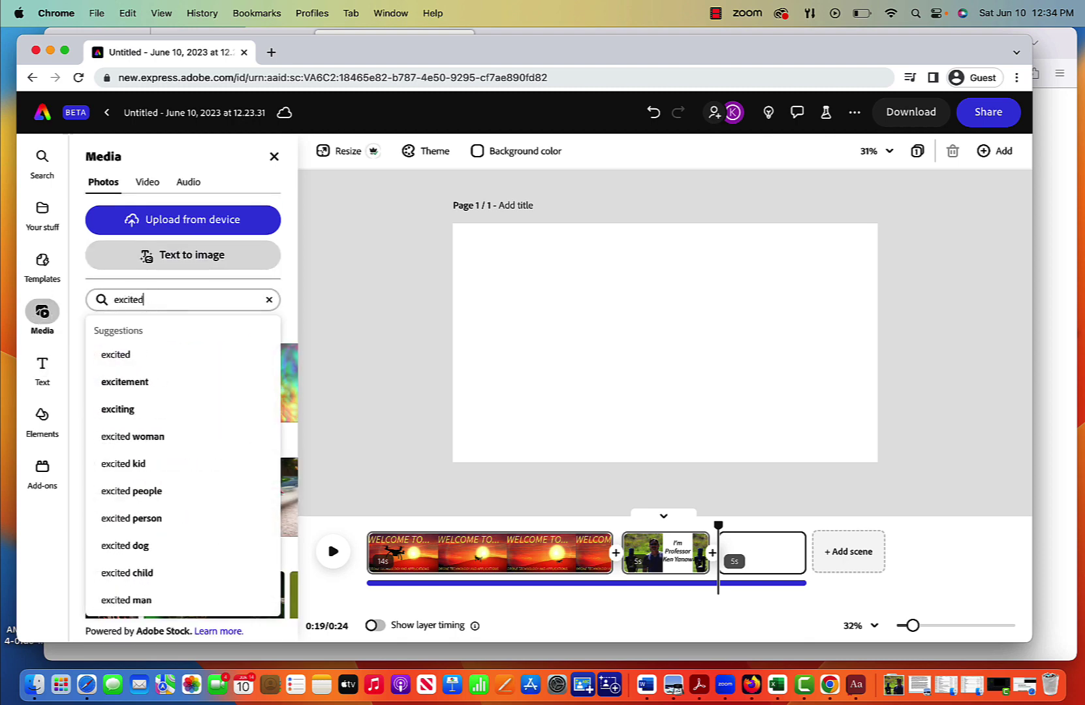
key("Return")
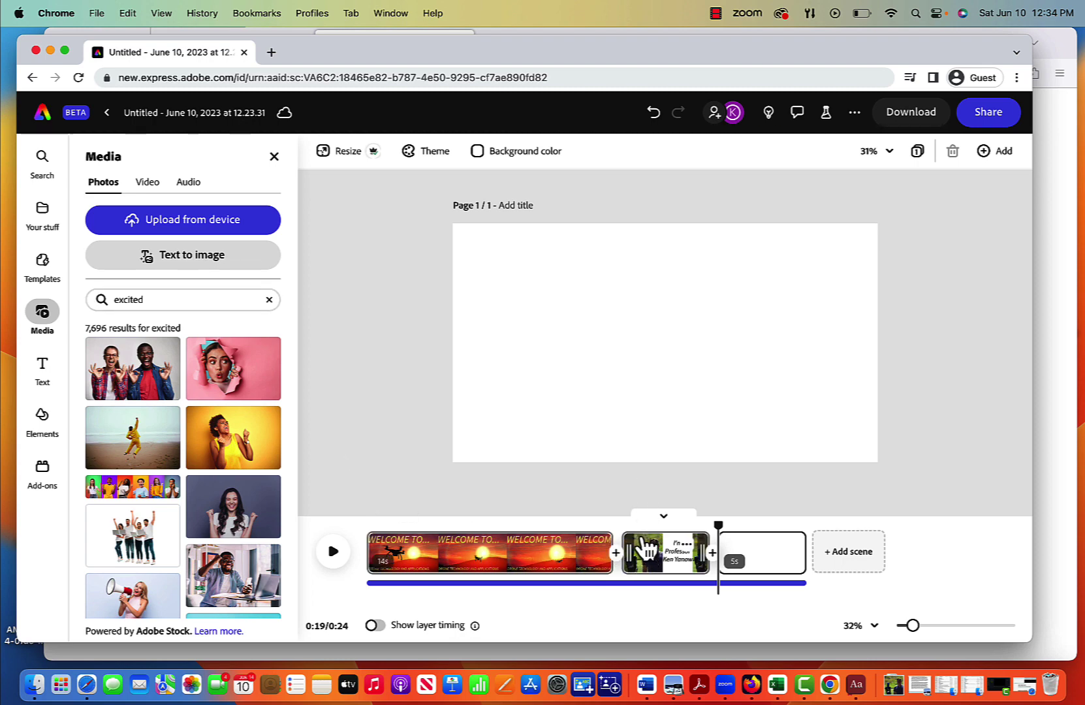
scroll(208, 482, "down", 10)
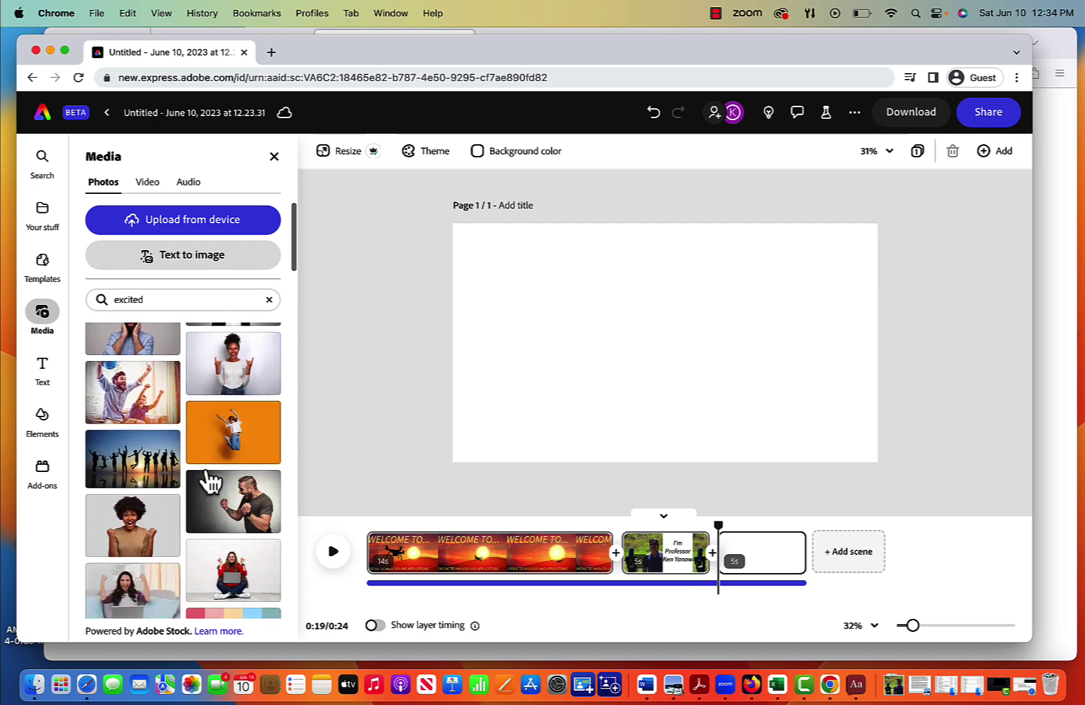
scroll(207, 482, "up", 10)
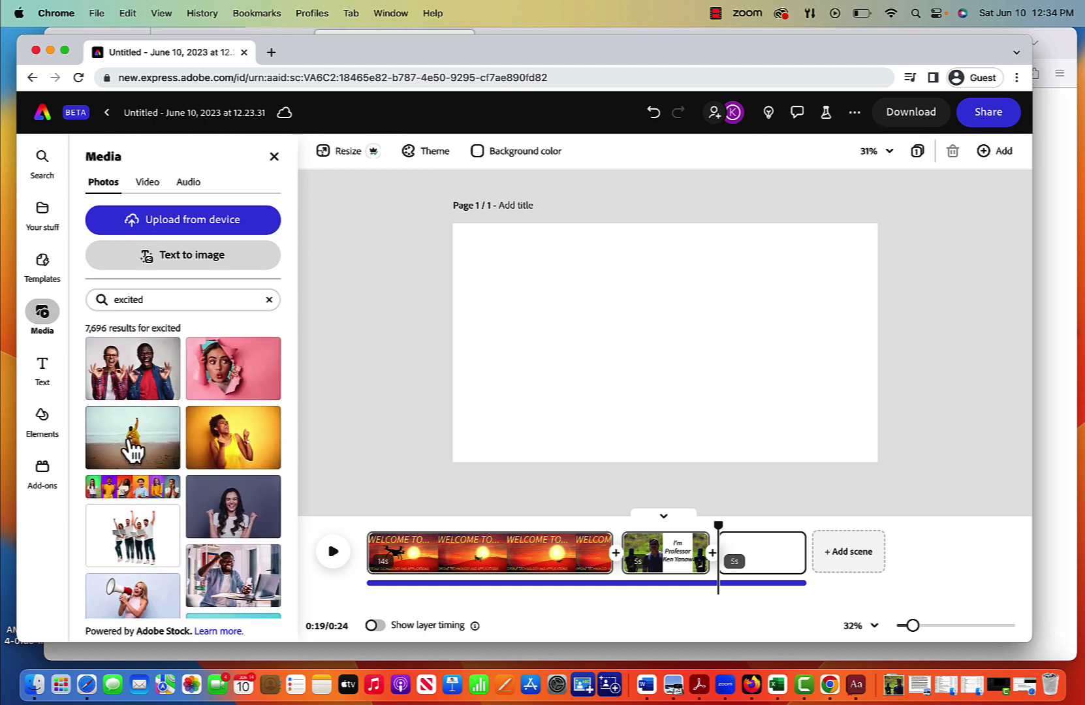
left_click_drag(127, 440, 358, 579)
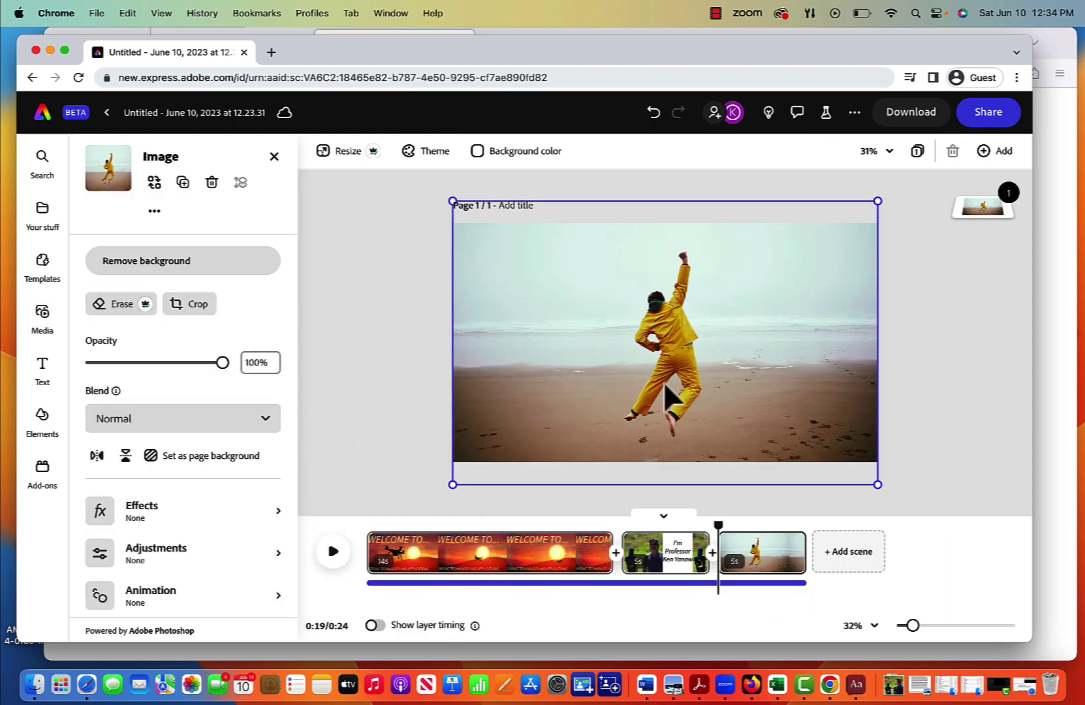
Step: Add the caption 'I'm excited to go on this journey with you!' above the photo
left_click(42, 369)
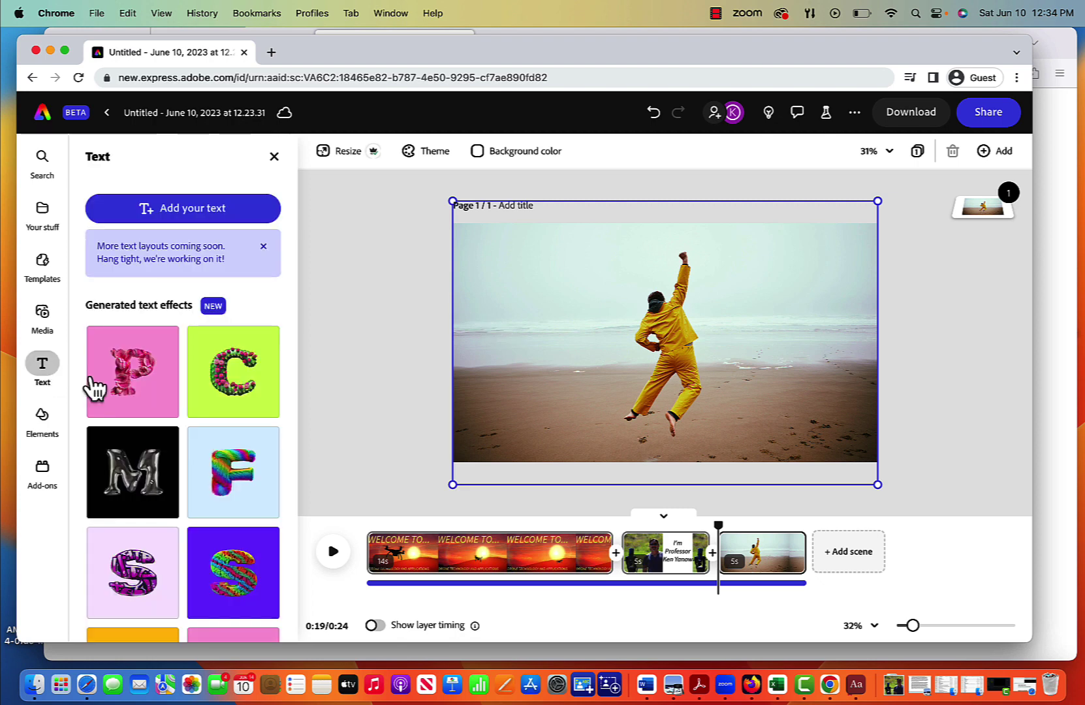
left_click(175, 209)
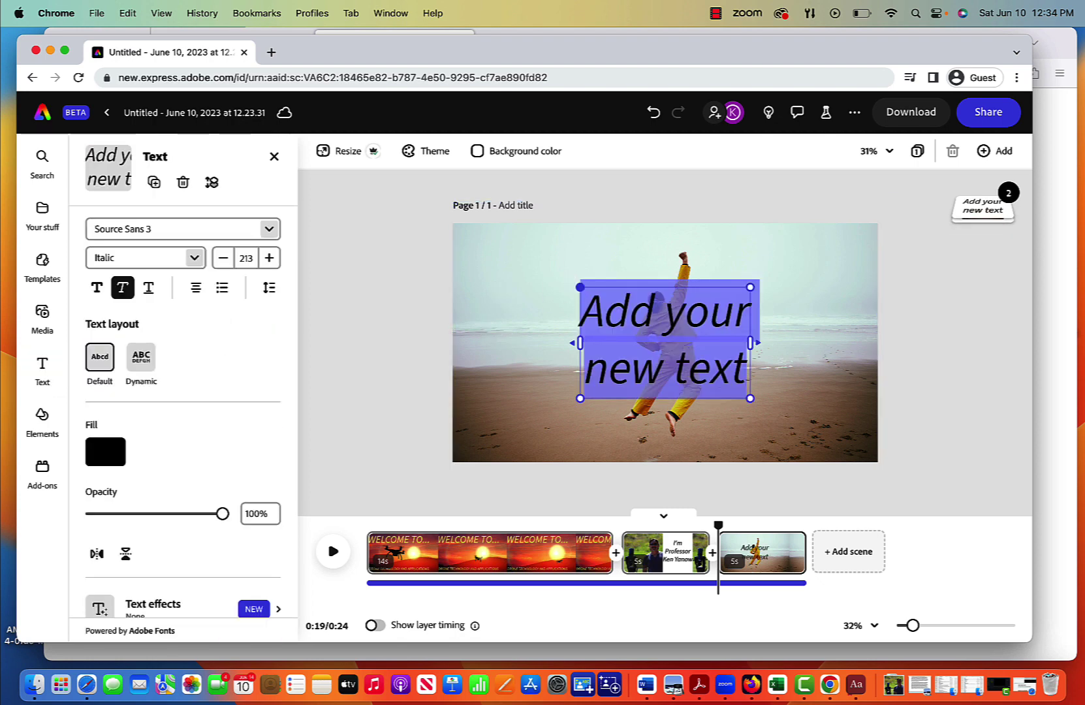
type("I'm excited to")
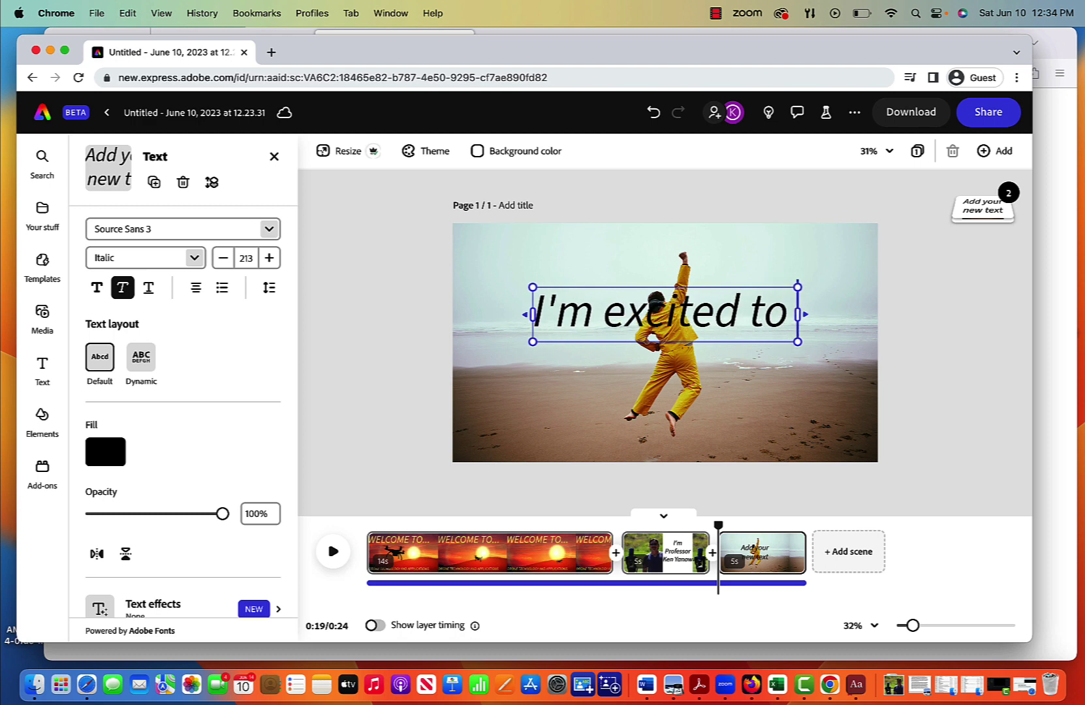
type(" go on this")
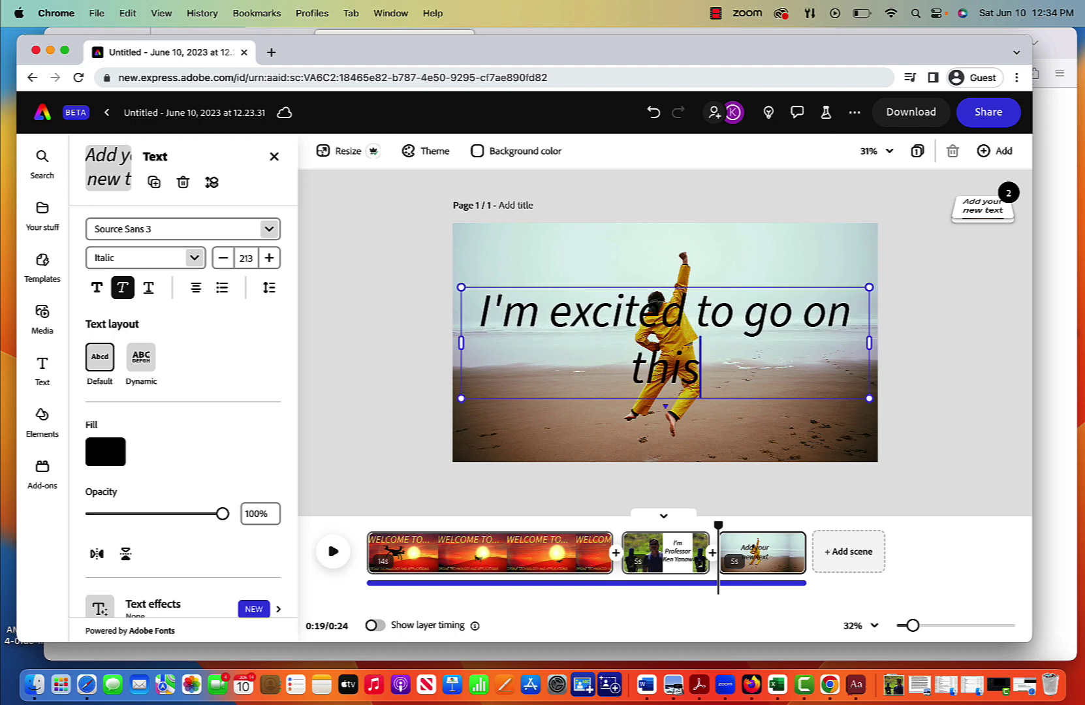
type(" journey with")
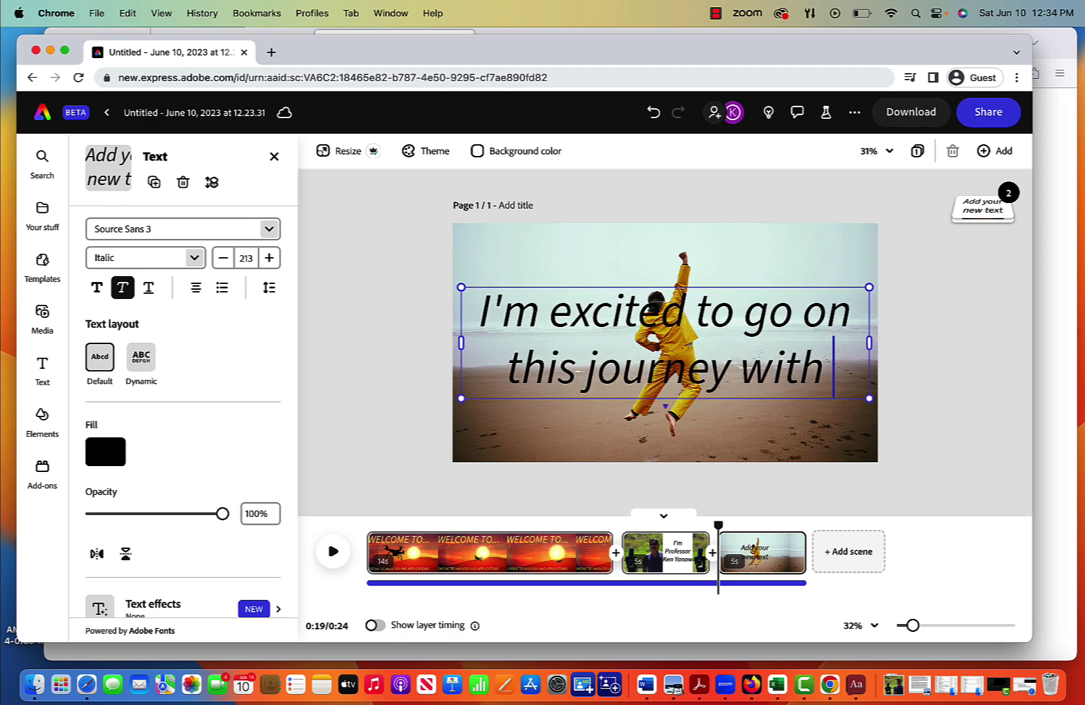
type(" you!")
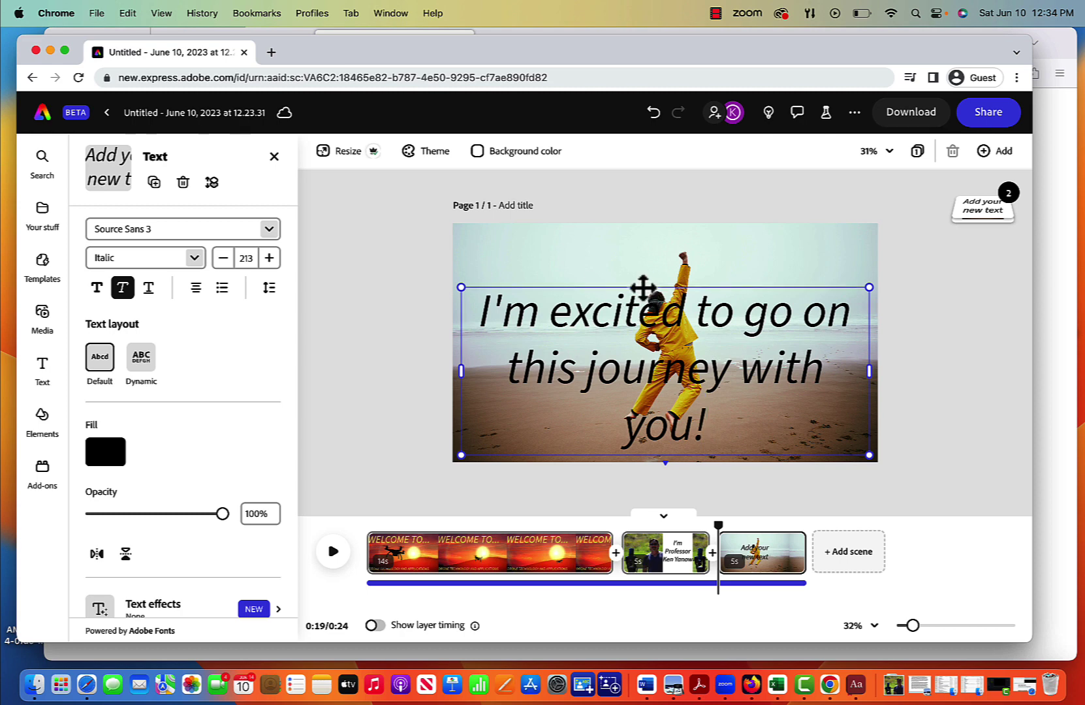
left_click_drag(643, 281, 643, 252)
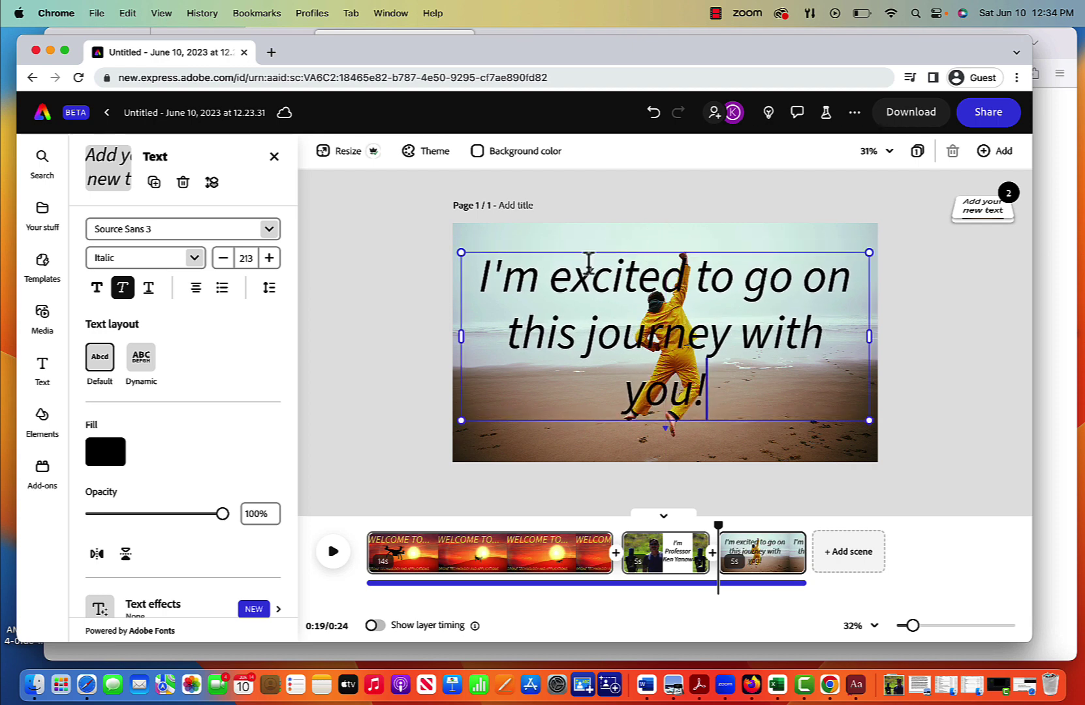
Step: Color the caption light blue and move the playhead into the third scene
scroll(209, 454, "down", 5)
scroll(213, 455, "up", 9)
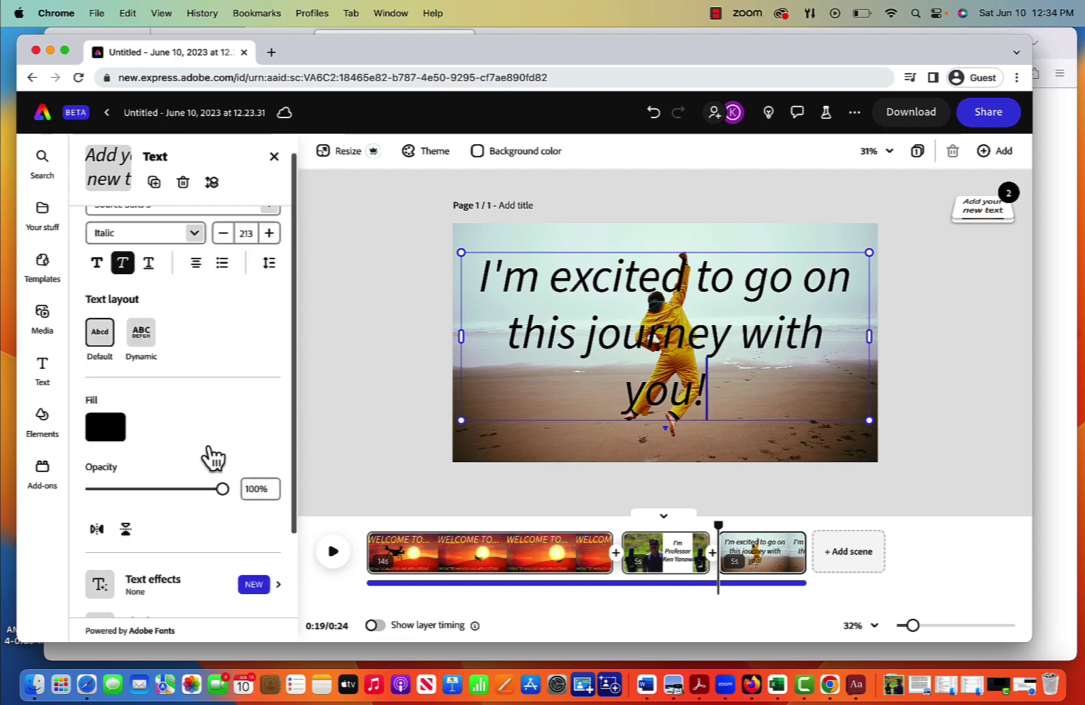
scroll(198, 457, "down", 3)
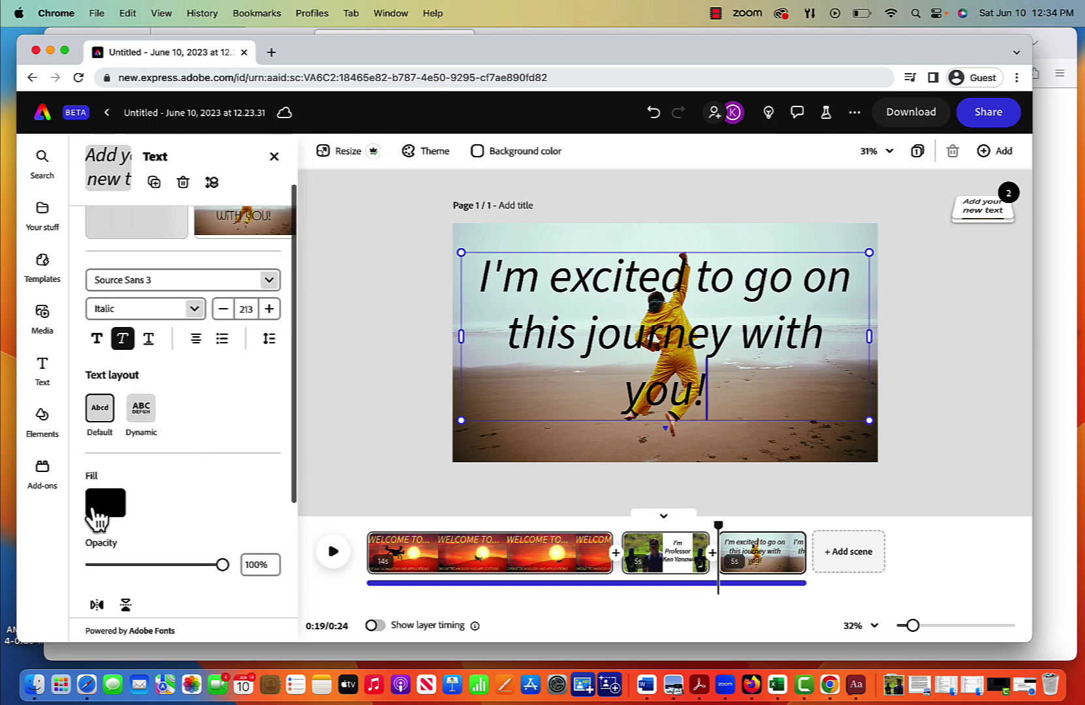
left_click(101, 506)
left_click(167, 400)
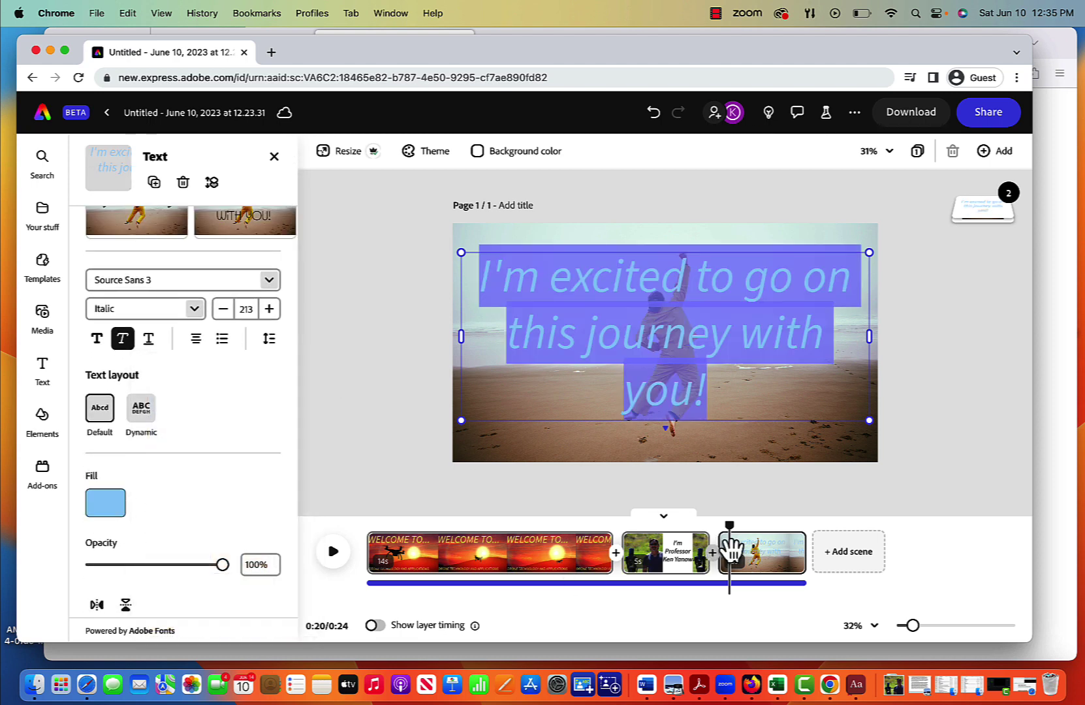
left_click_drag(730, 529, 756, 552)
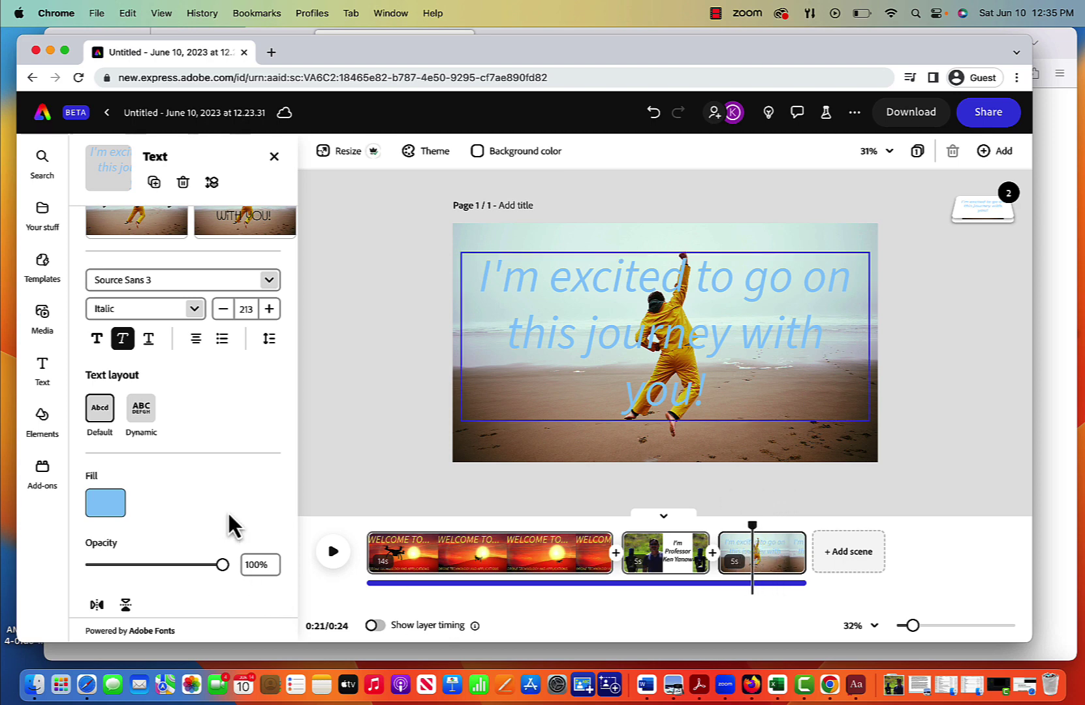
Step: Give the caption a 1 s Tumble entrance animation with 90° rotation
scroll(227, 511, "down", 4)
left_click(537, 346)
left_click(537, 346)
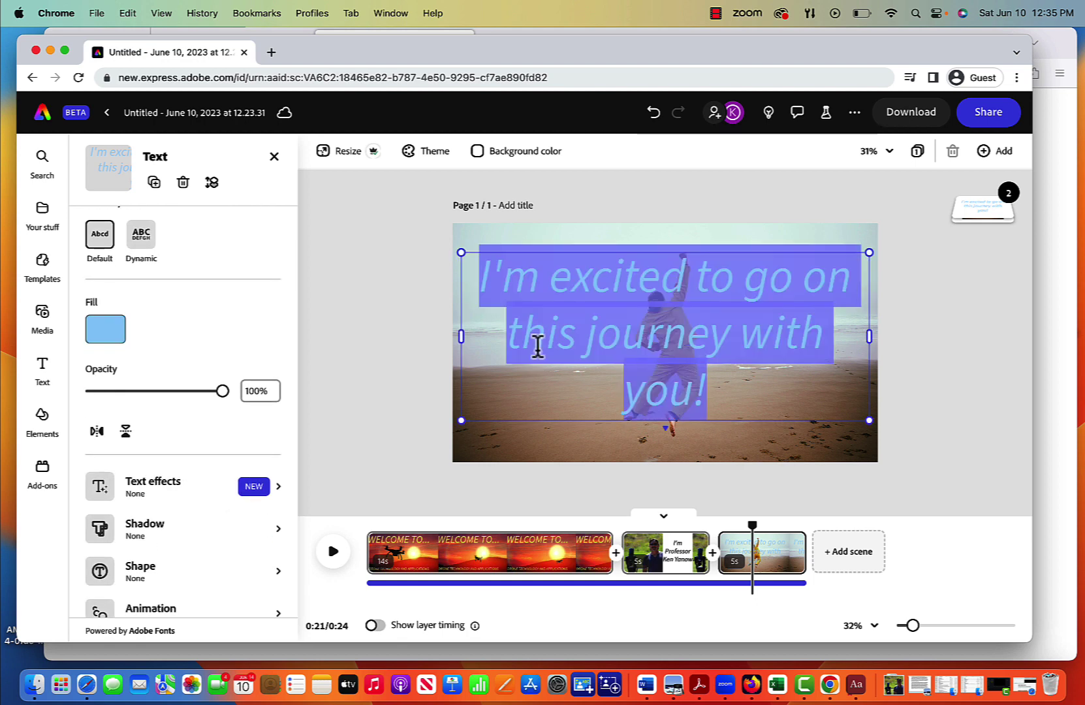
scroll(241, 418, "down", 2)
left_click(98, 573)
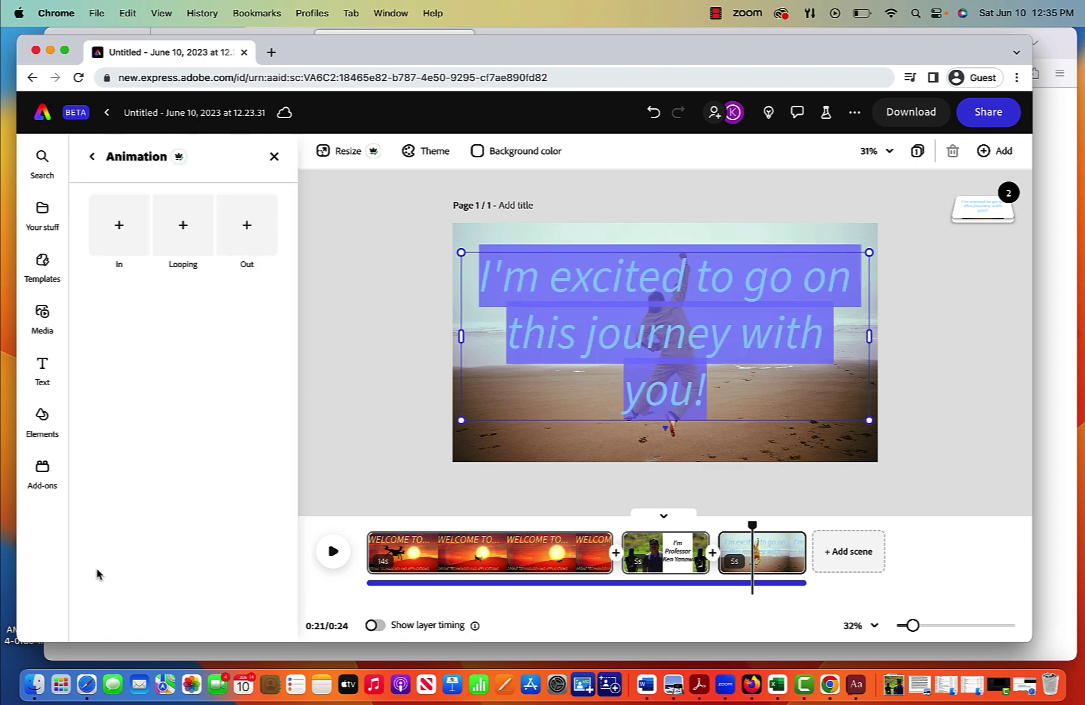
left_click(119, 235)
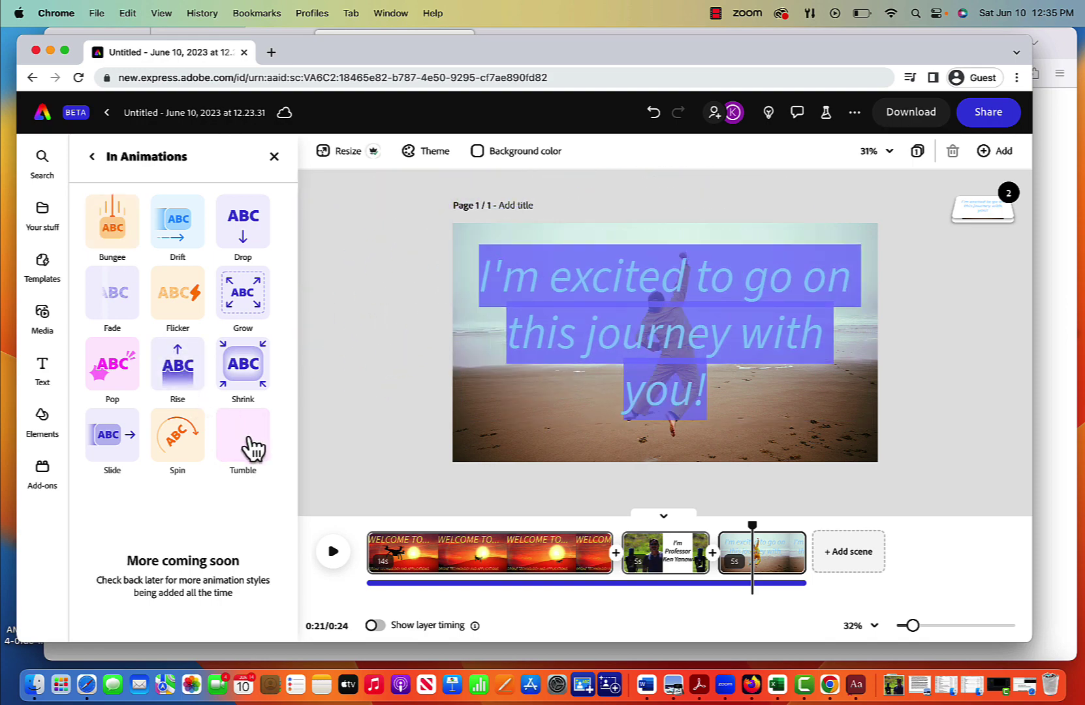
left_click(251, 450)
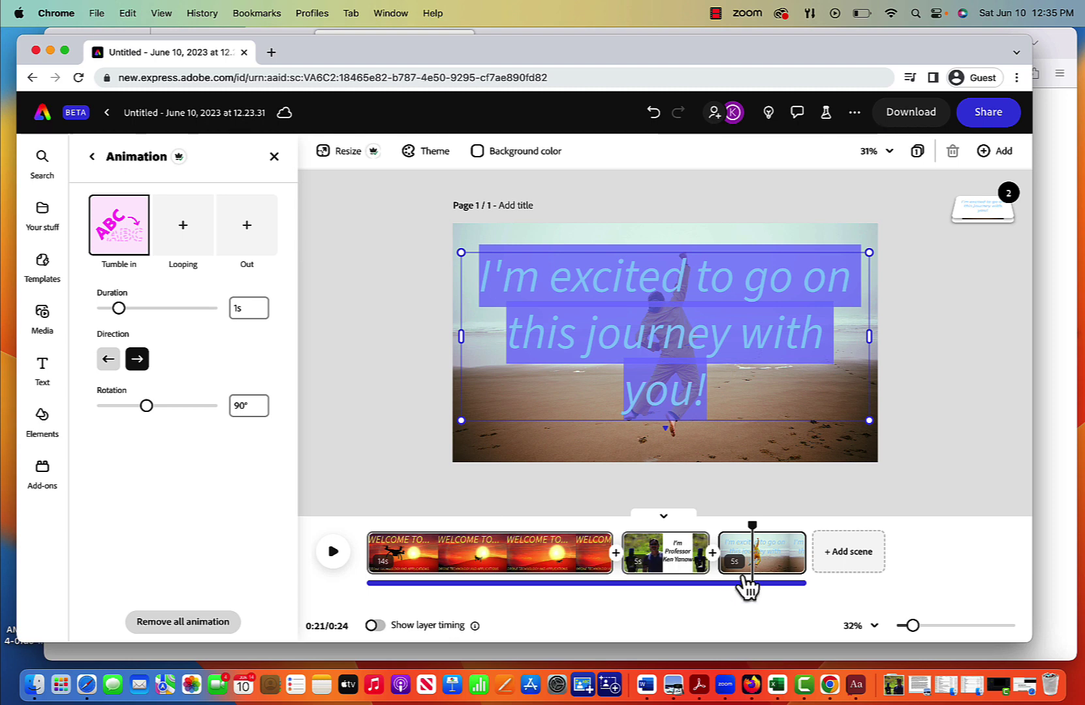
Step: Add the 10 s 'see you soon' stock video as the fourth scene, extending the video to 0:34
left_click(836, 565)
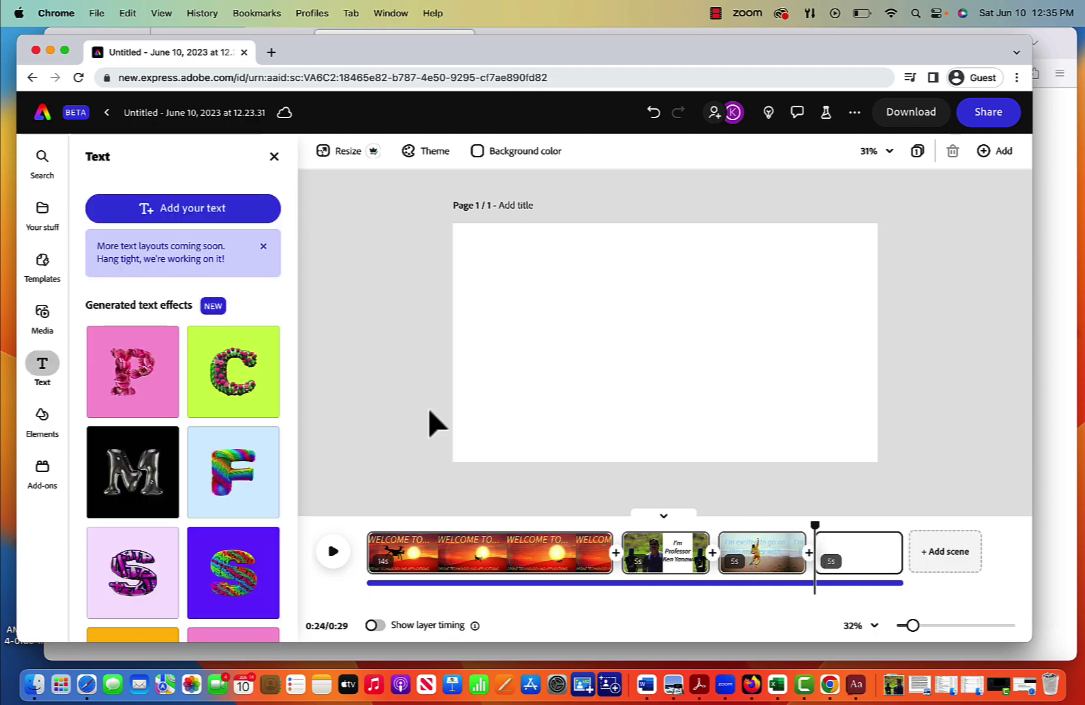
left_click(42, 313)
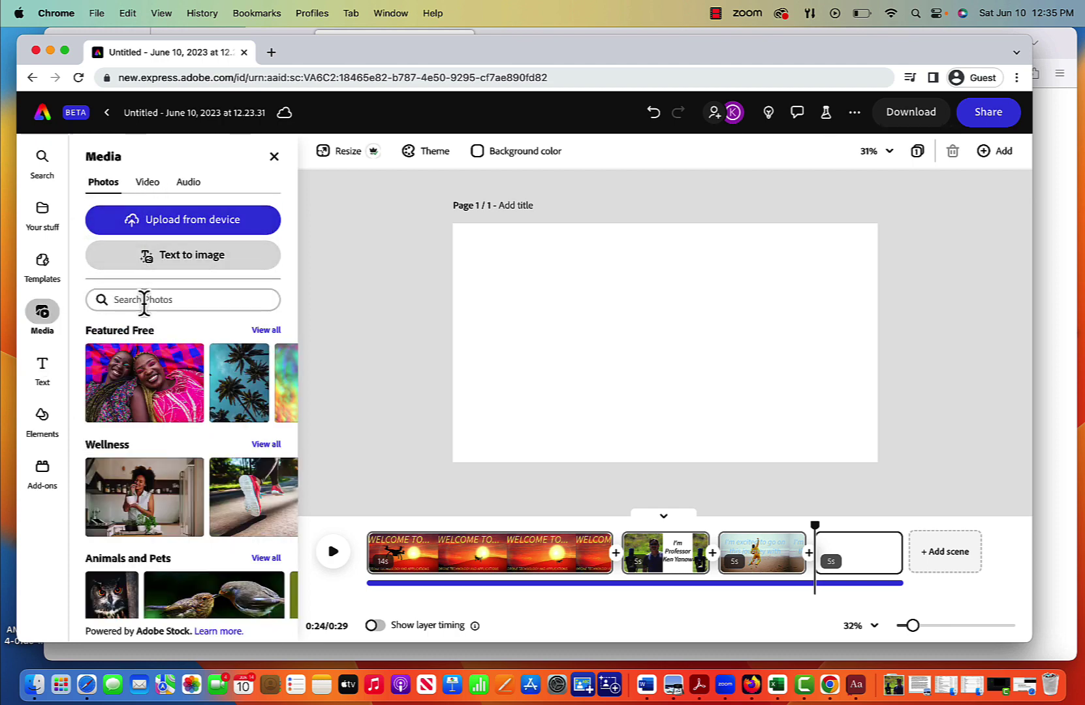
type("see y")
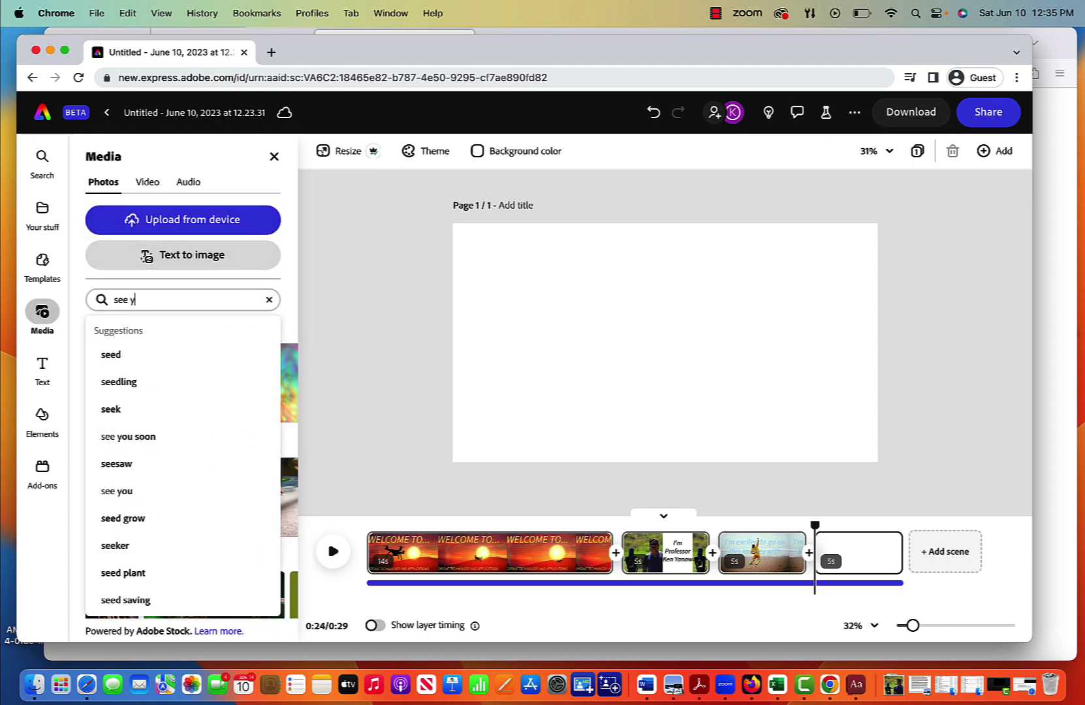
type("ou soon")
key("Return")
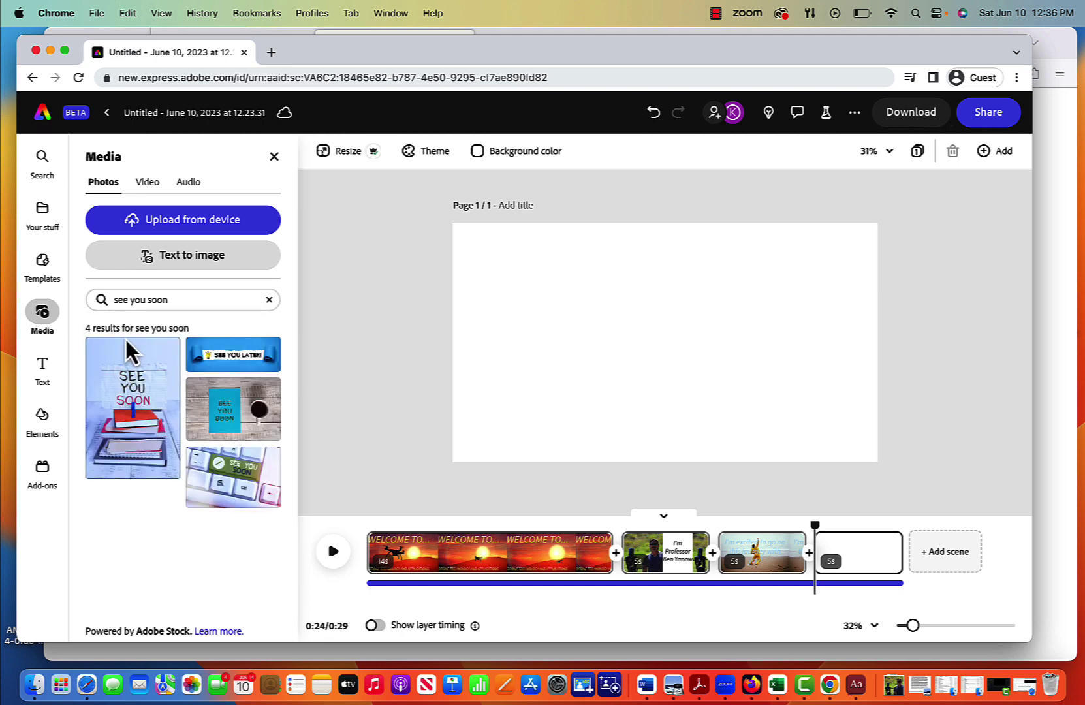
left_click(147, 190)
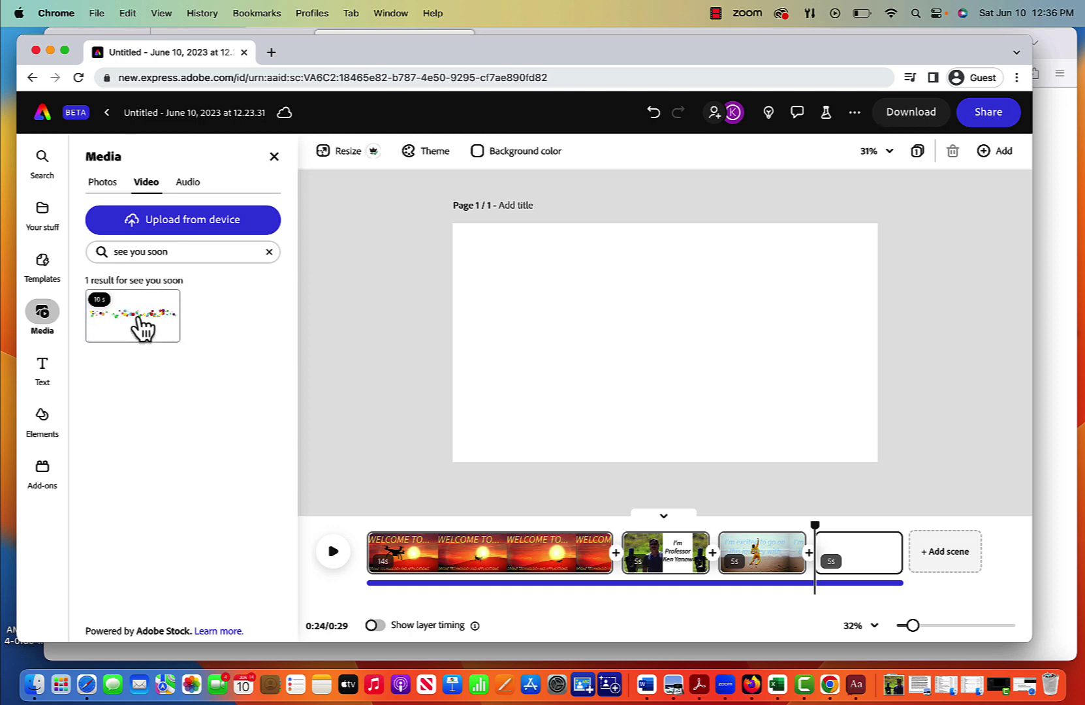
left_click_drag(138, 325, 375, 573)
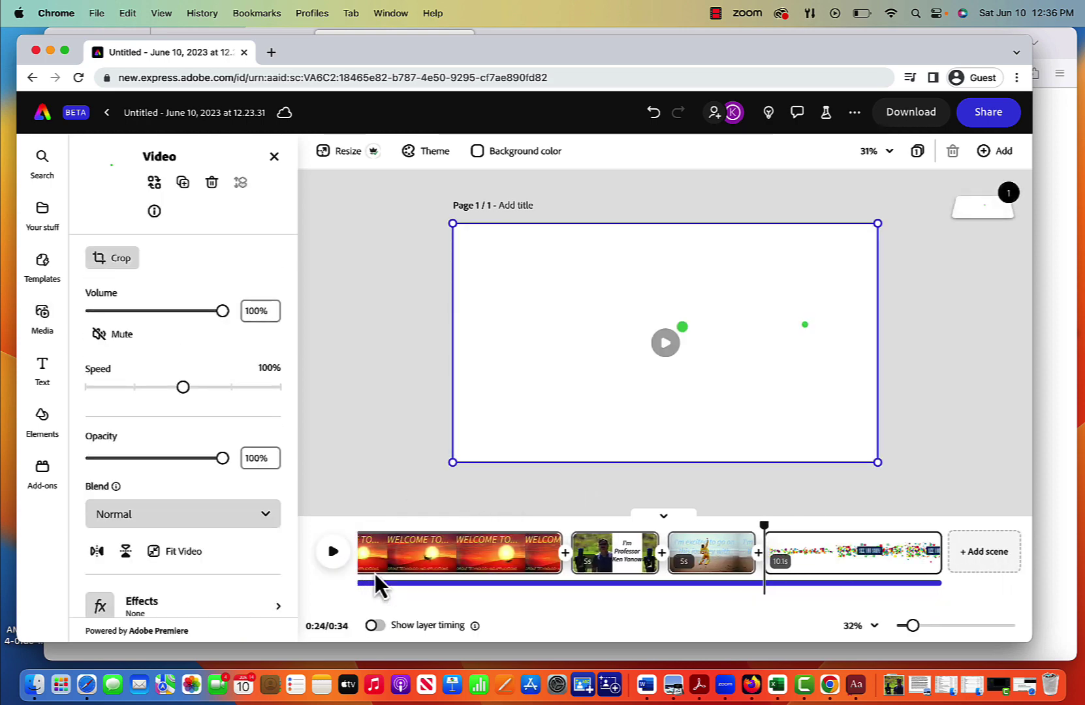
left_click_drag(765, 526, 310, 538)
Step: Replay the full 34-second video from 0:00 with the volume raised, then show the Audio library
left_click(291, 543)
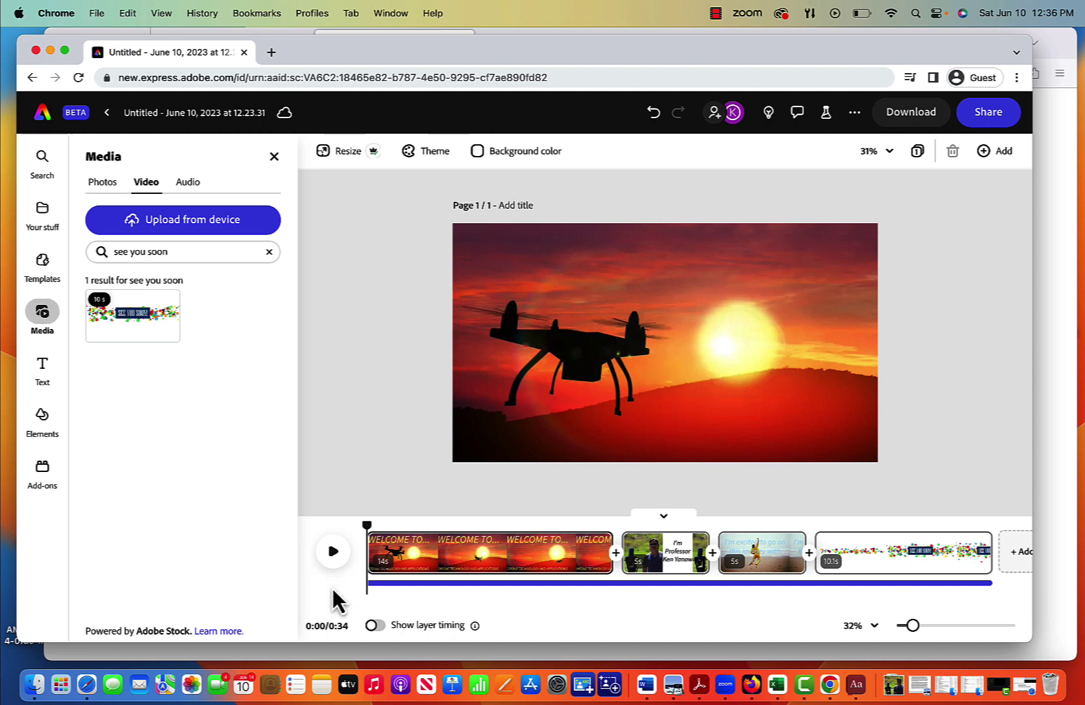
left_click(334, 554)
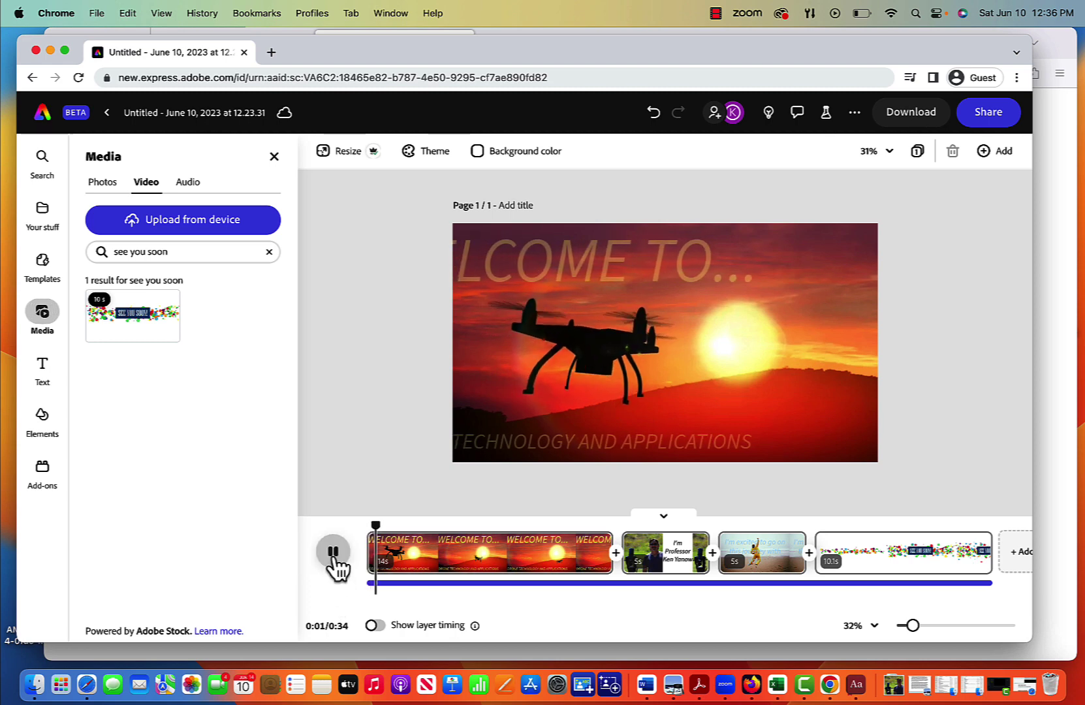
key("XF86AudioRaiseVolume")
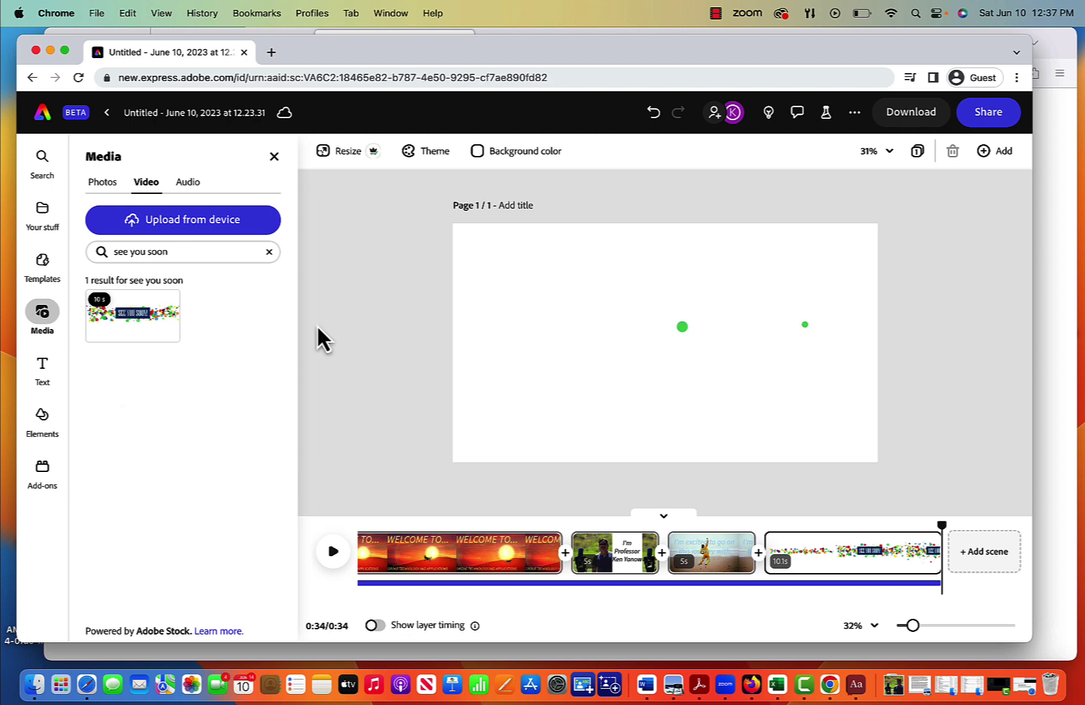
left_click(187, 183)
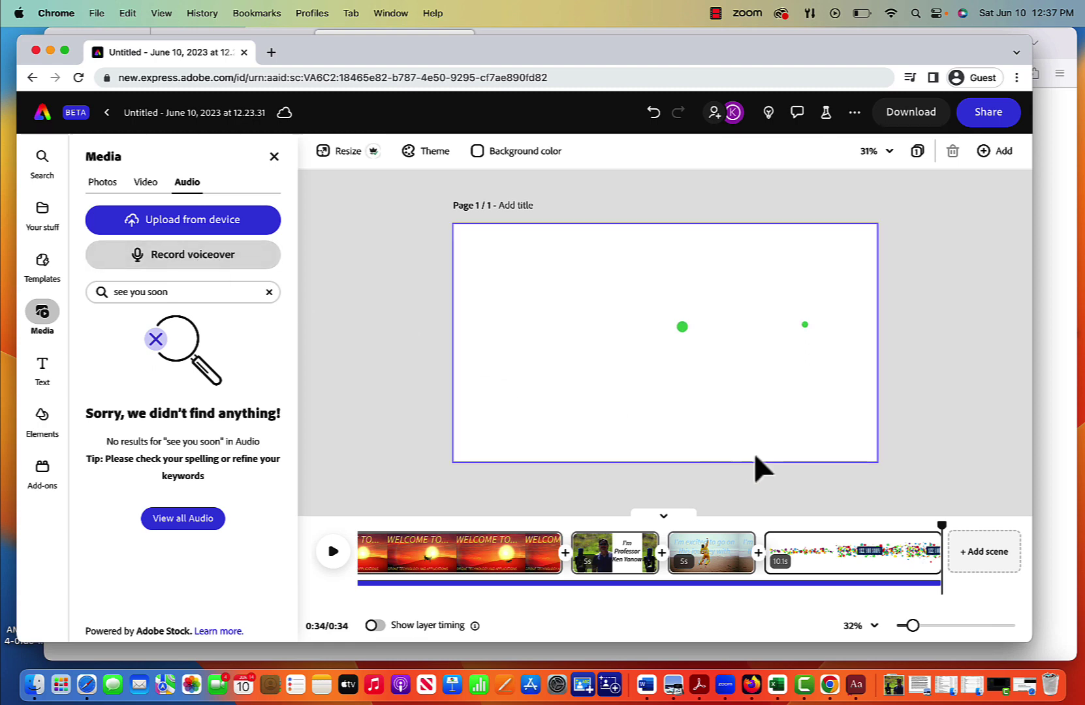
Step: Scrub the playhead from 0:25 into the confetti 'SEE YOU SOON!' ending scene
left_click_drag(946, 536, 775, 549)
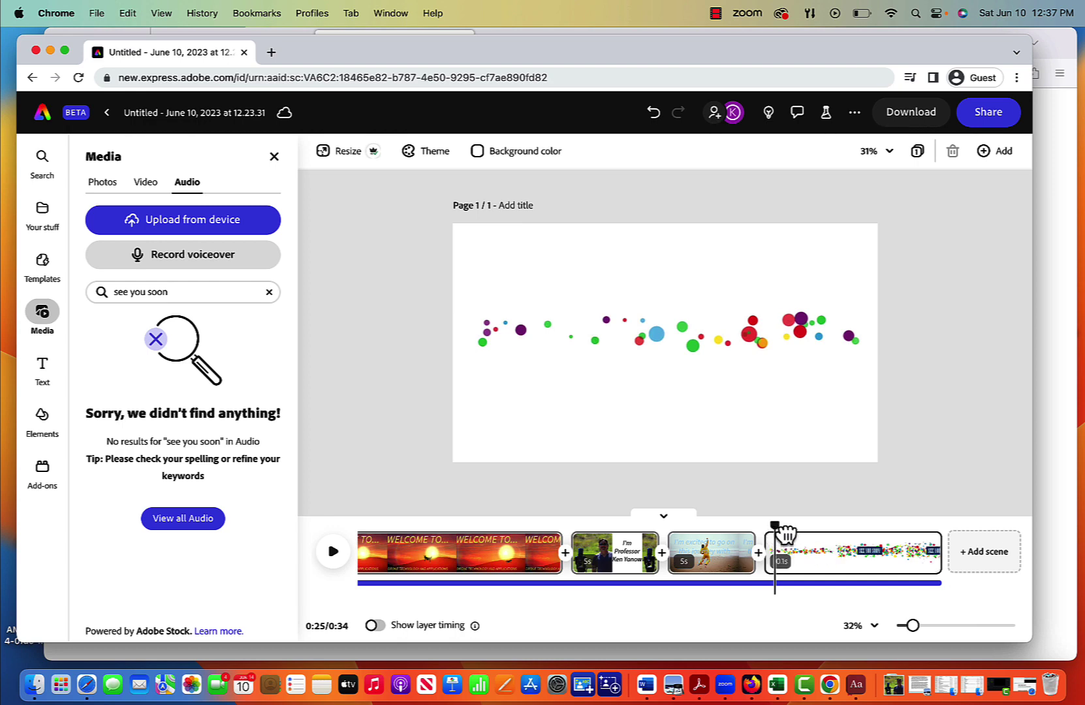
left_click_drag(777, 532, 791, 530)
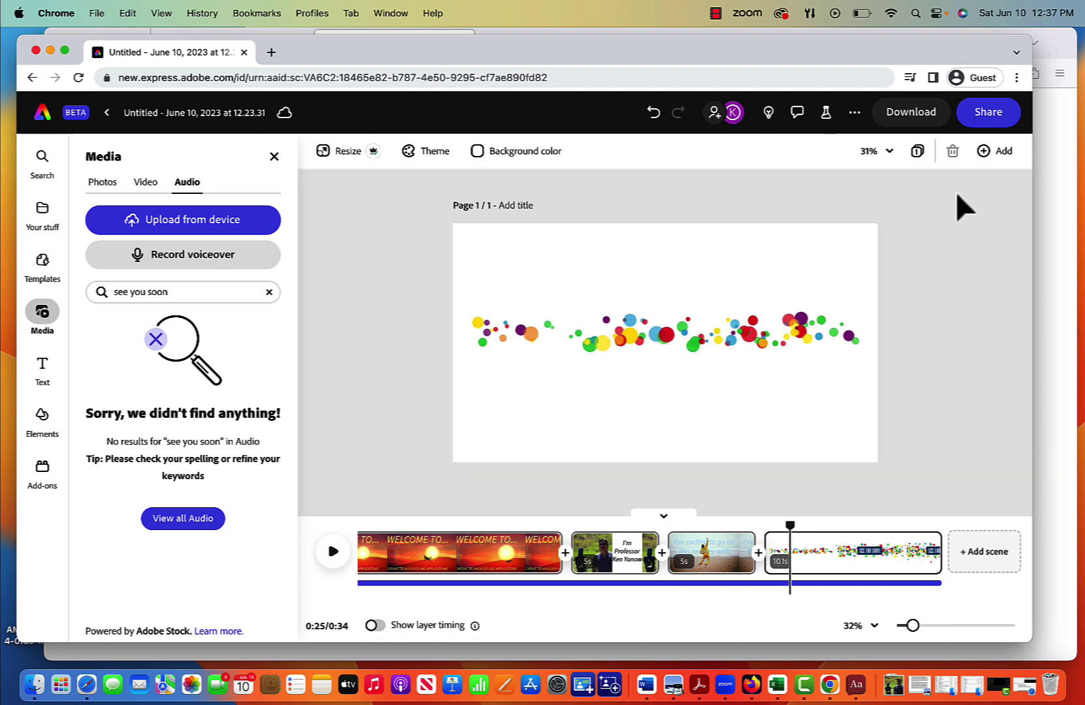
Step: Export the video as a 1080 MP4 named Drone Intro into Downloads
left_click(986, 113)
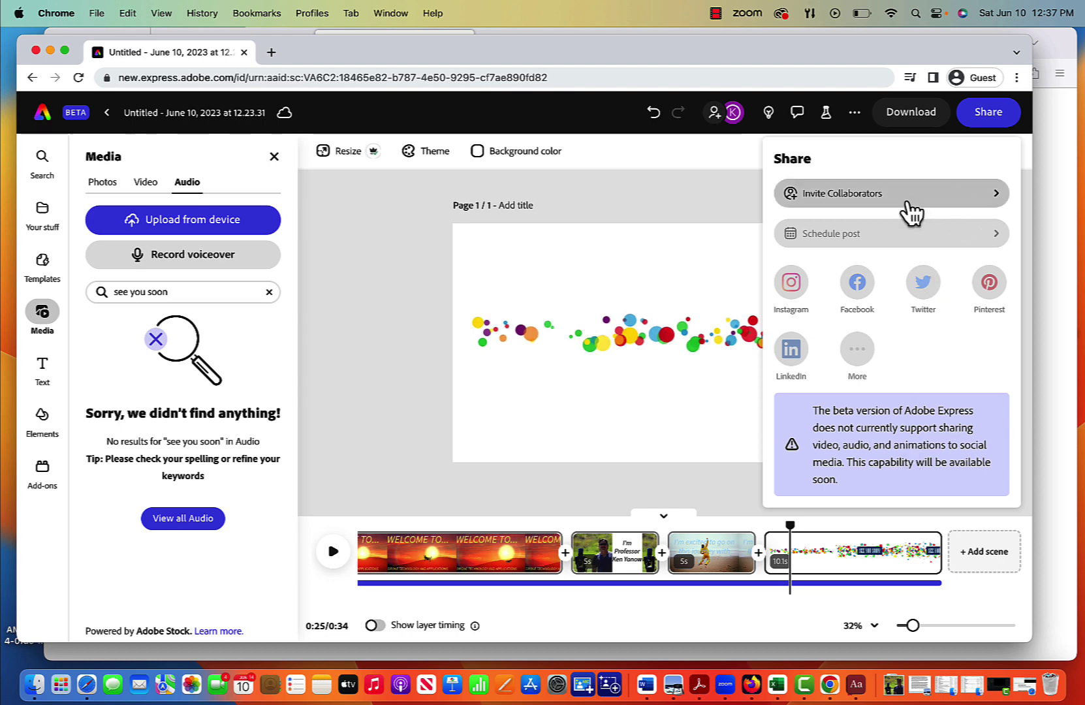
left_click(720, 203)
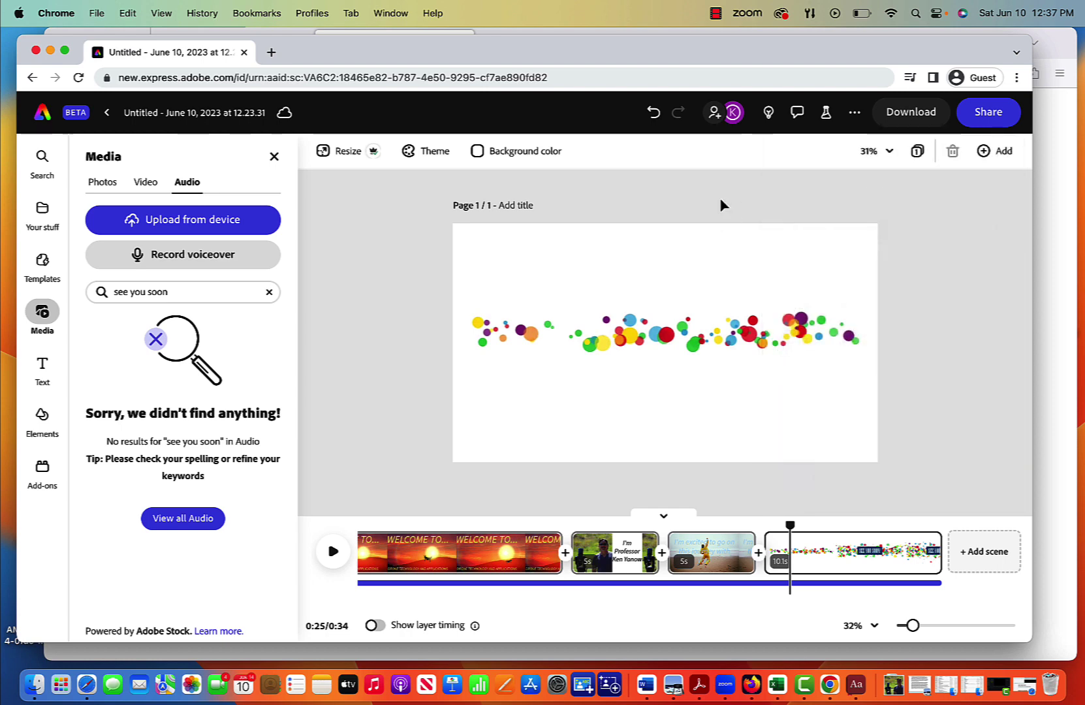
left_click(907, 116)
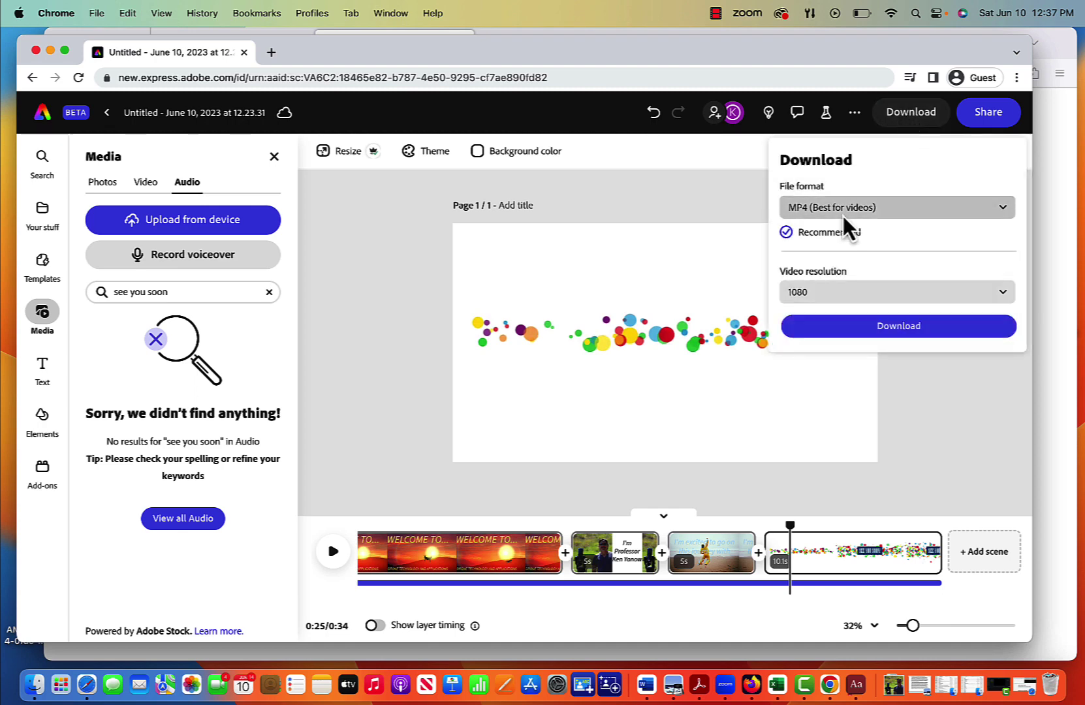
left_click(888, 326)
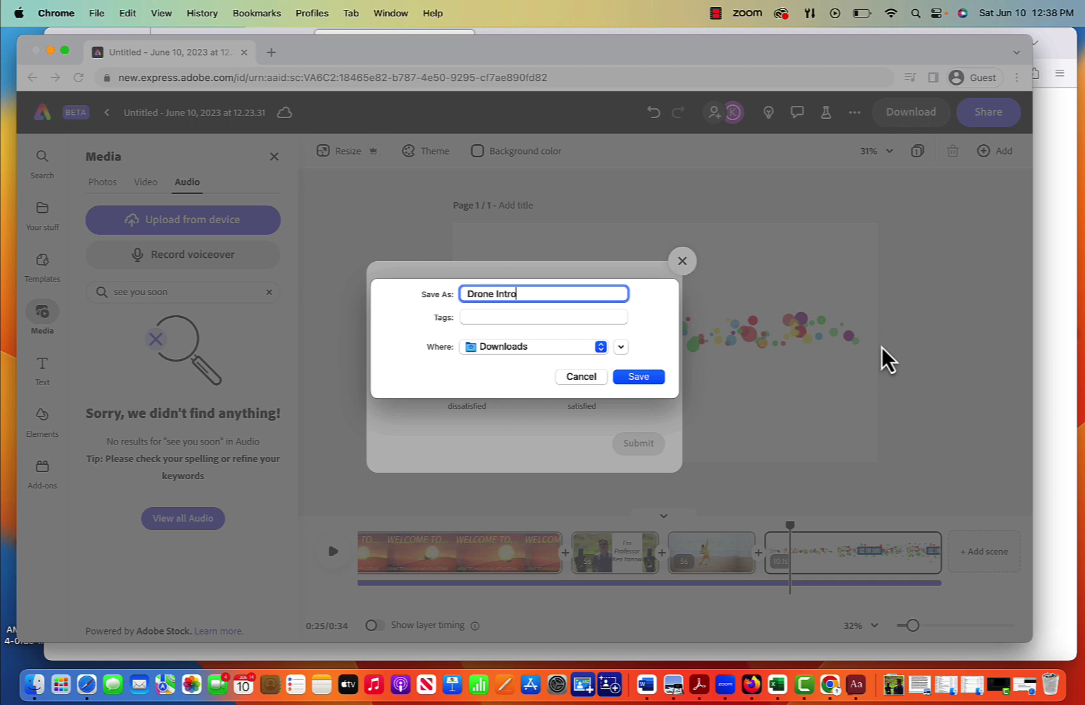
left_click(639, 376)
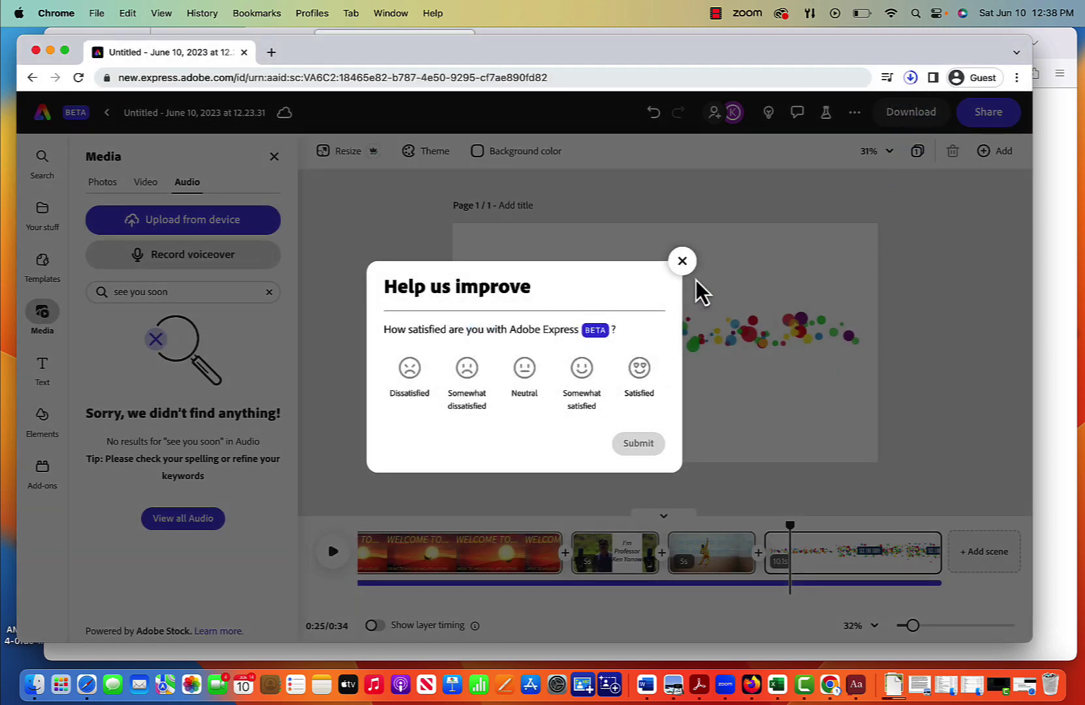
Step: Dismiss the feedback survey and open Drone Intro.mp4 from Downloads for playback
left_click(683, 261)
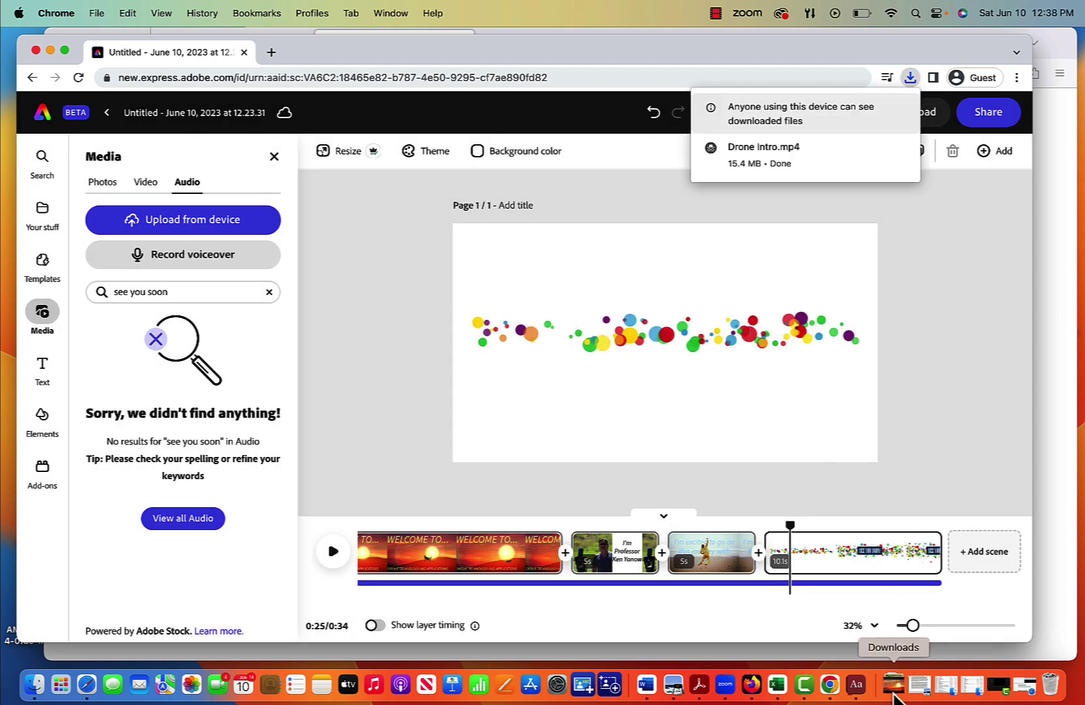
left_click(894, 694)
left_click(893, 636)
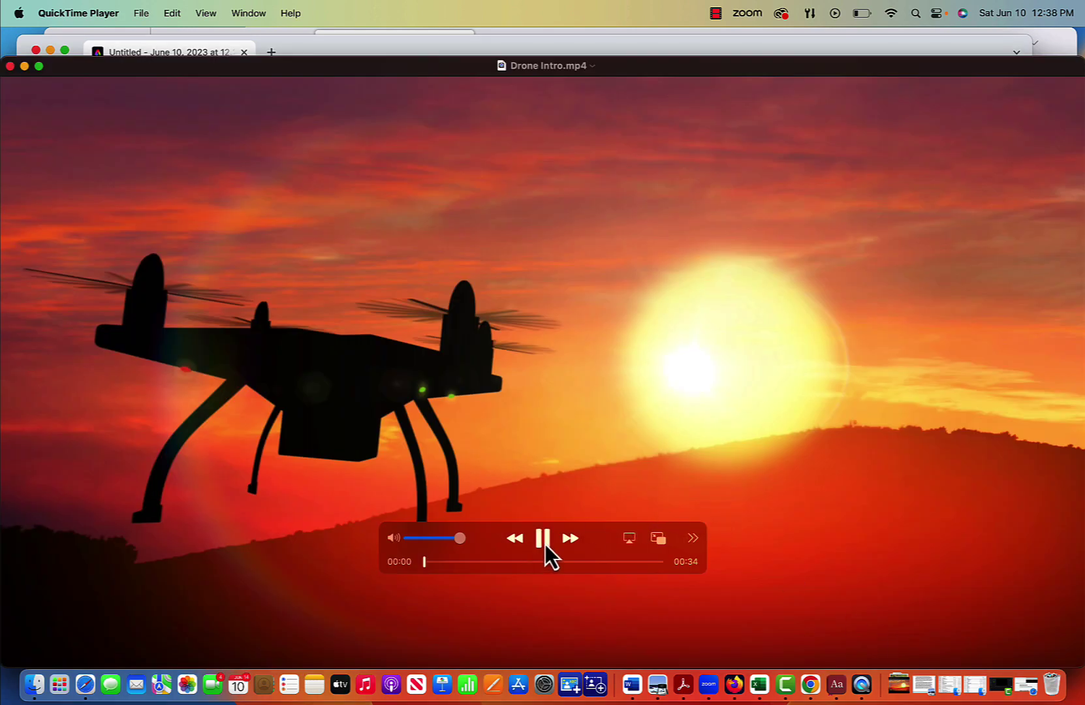
Step: Move the QuickTime controls aside and watch Drone Intro.mp4 play through to 00:34
mouse_move(593, 534)
left_mouse_down()
mouse_move(651, 532)
mouse_move(603, 594)
mouse_move(618, 509)
mouse_move(603, 515)
left_mouse_up()
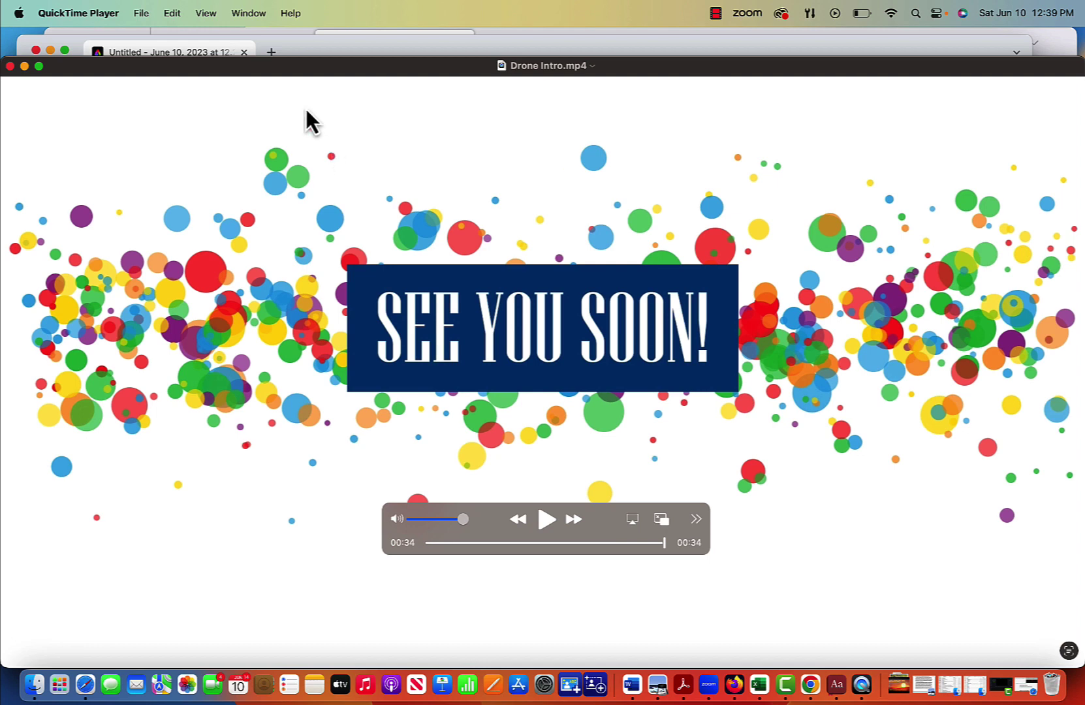
Step: Close the finished video and load the YouTube home page in a new Safari tab
left_click(11, 67)
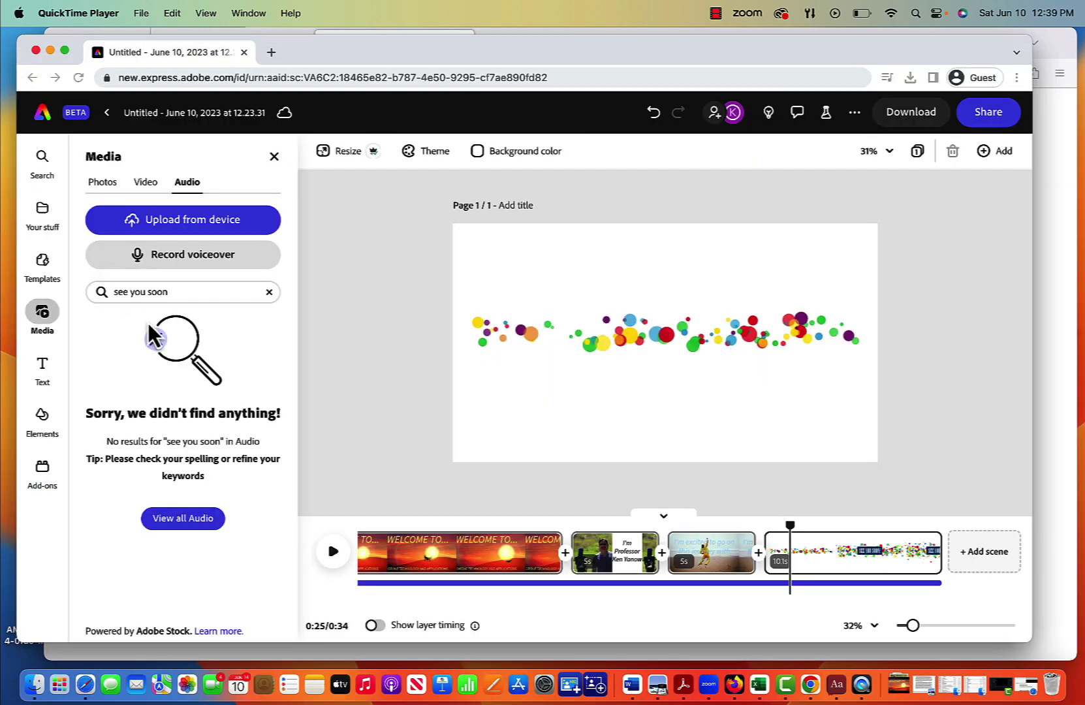
left_click(271, 53)
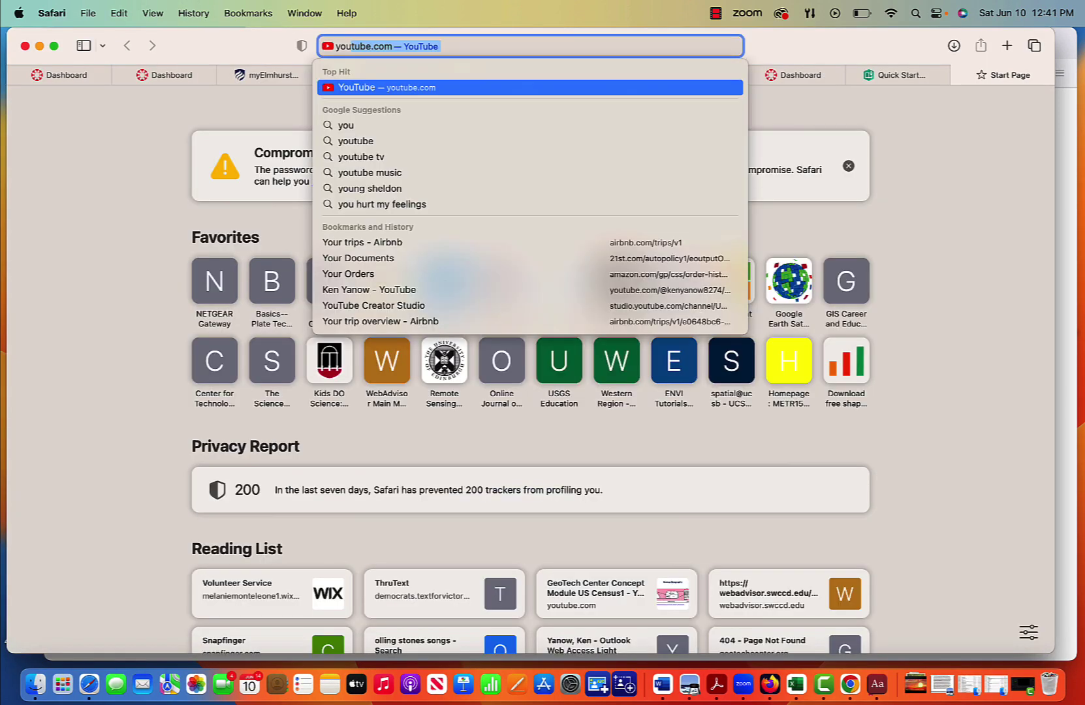
key("Return")
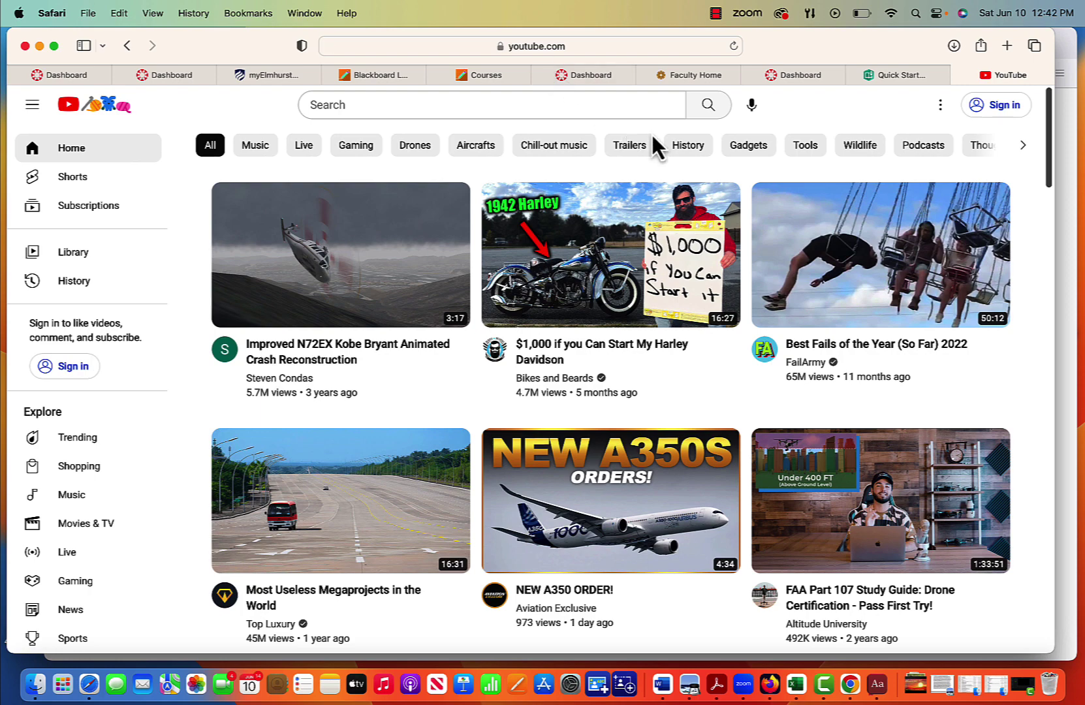
Step: Sign in to YouTube with the personal Google account and its saved password
left_click(992, 108)
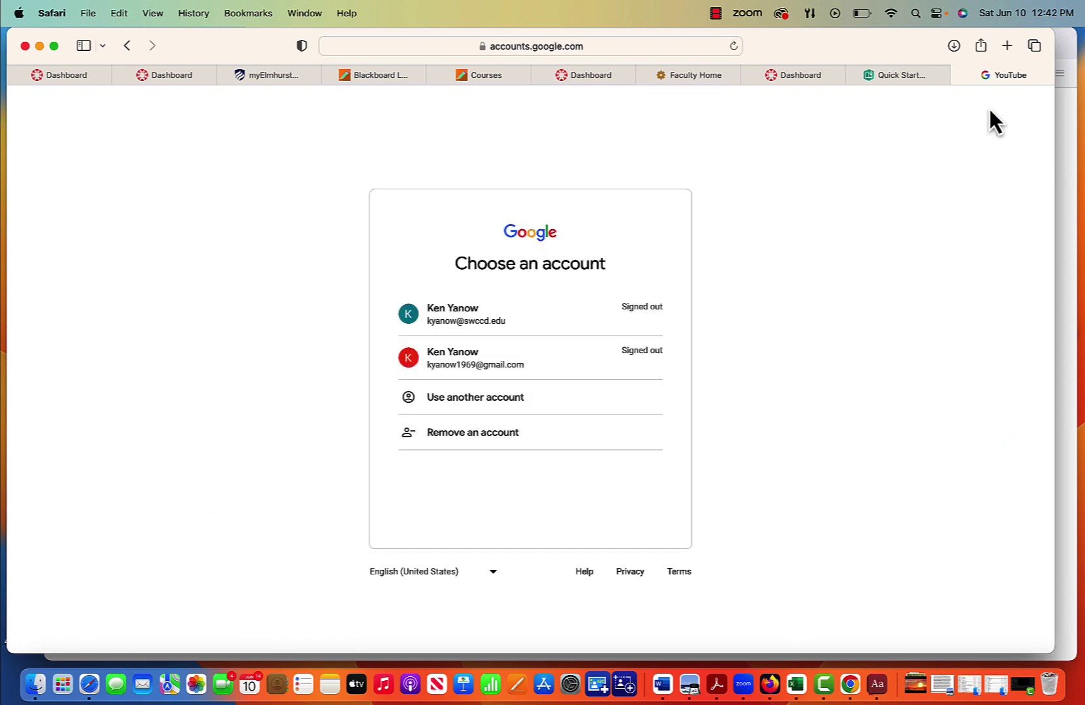
left_click(510, 360)
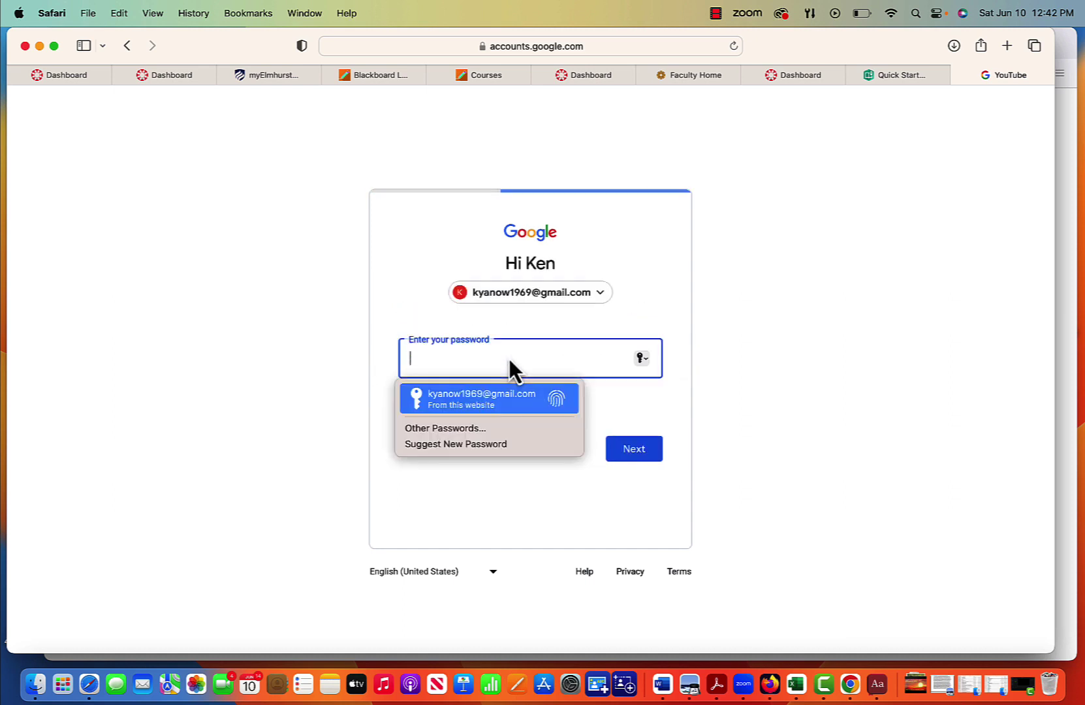
key("Return")
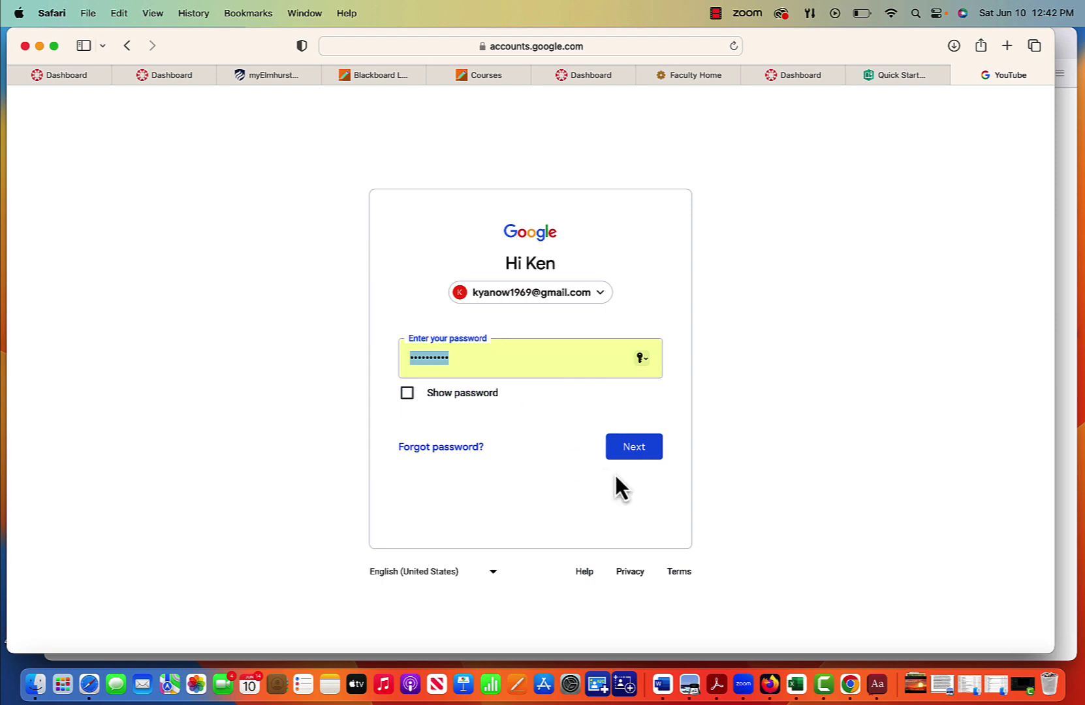
left_click(631, 454)
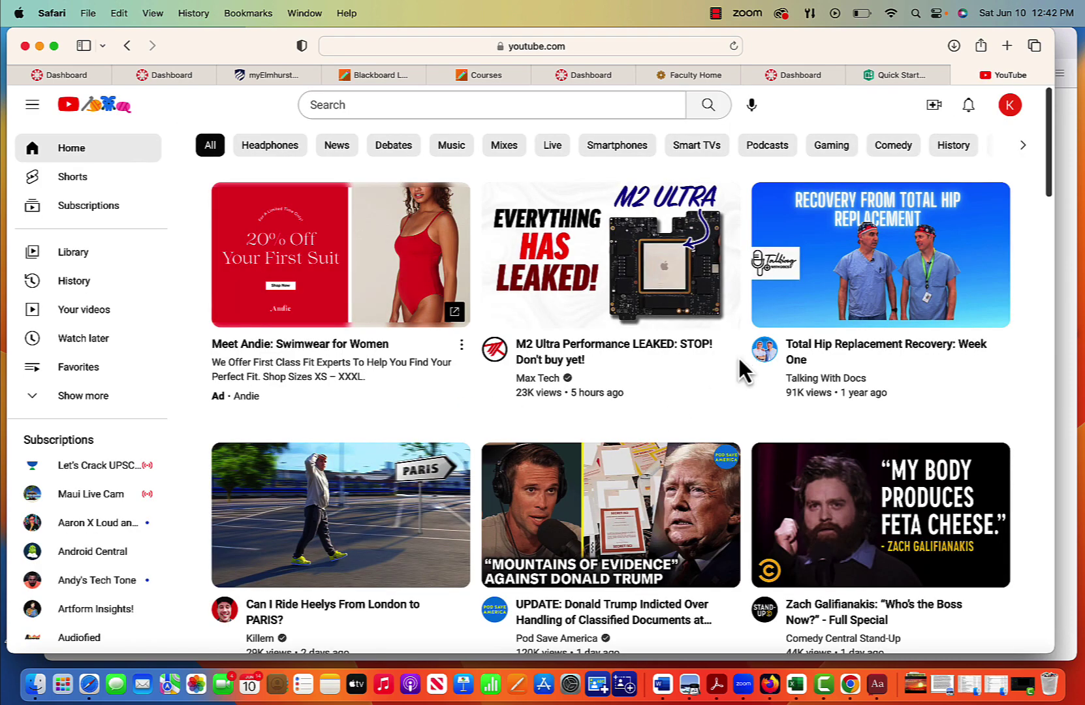
Step: Go to Your channel and open Manage videos in YouTube Studio
left_click(1010, 107)
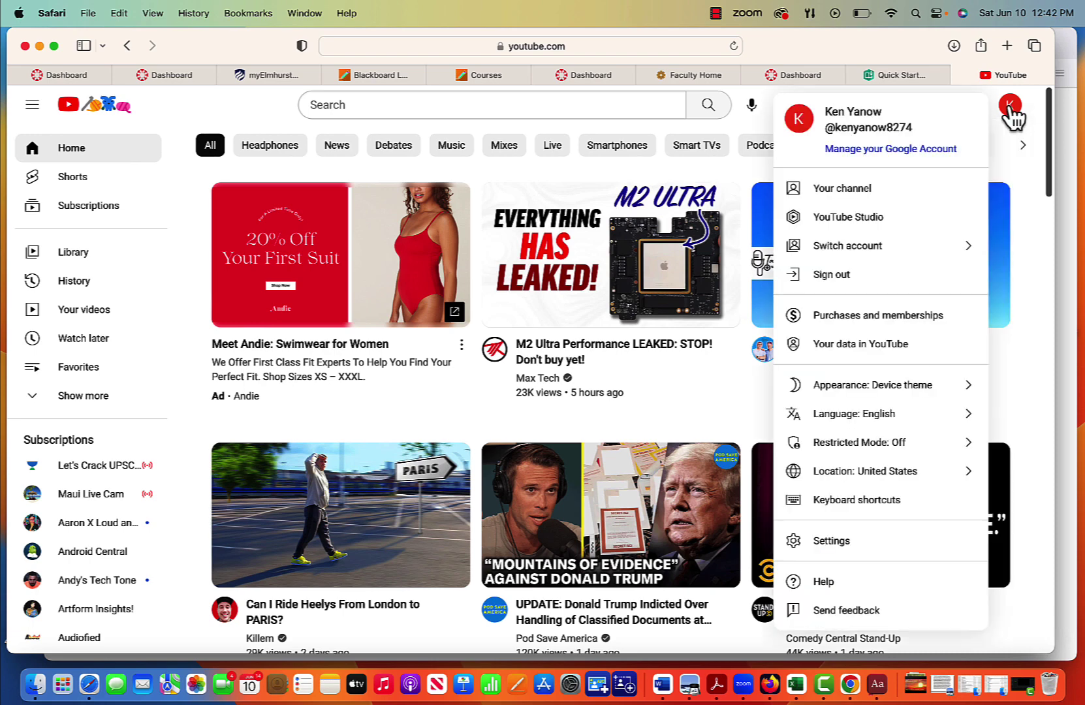
left_click(854, 190)
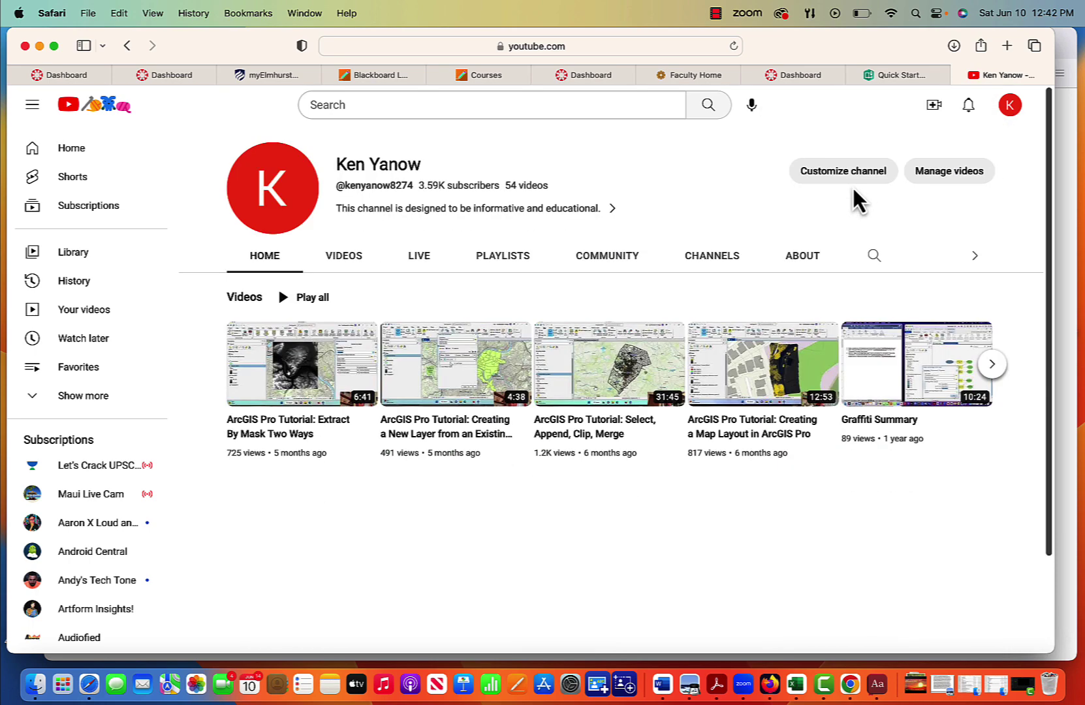
left_click(932, 181)
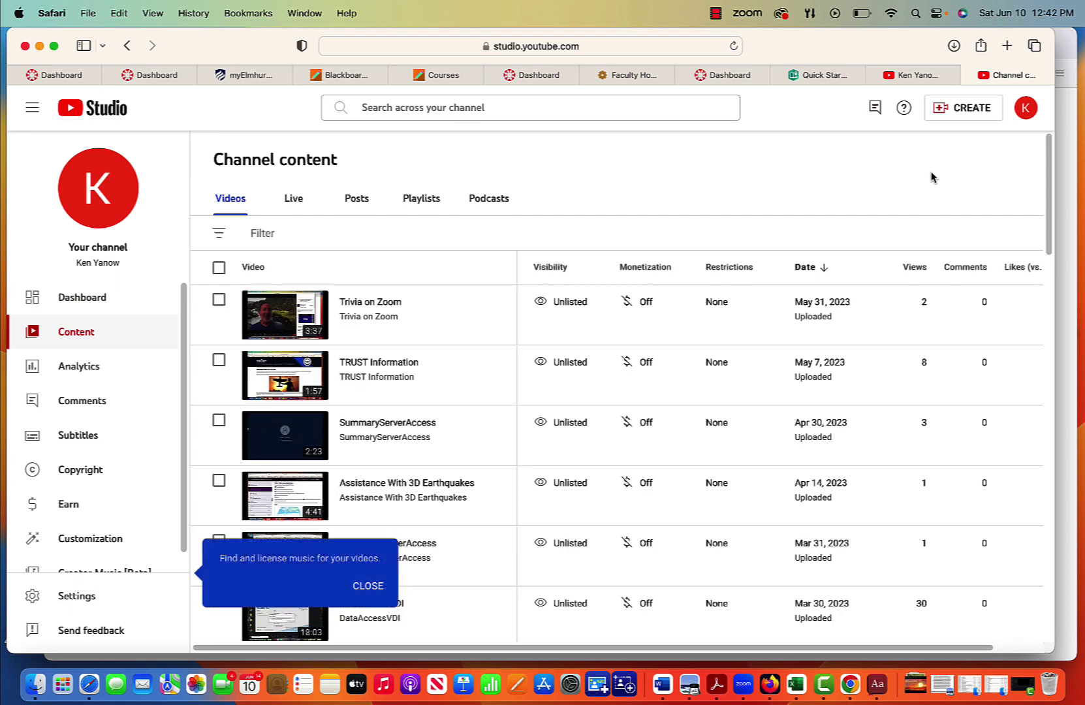
Step: Start a video upload and drop Drone Intro.mp4 from Downloads into the upload dialog
left_click(952, 111)
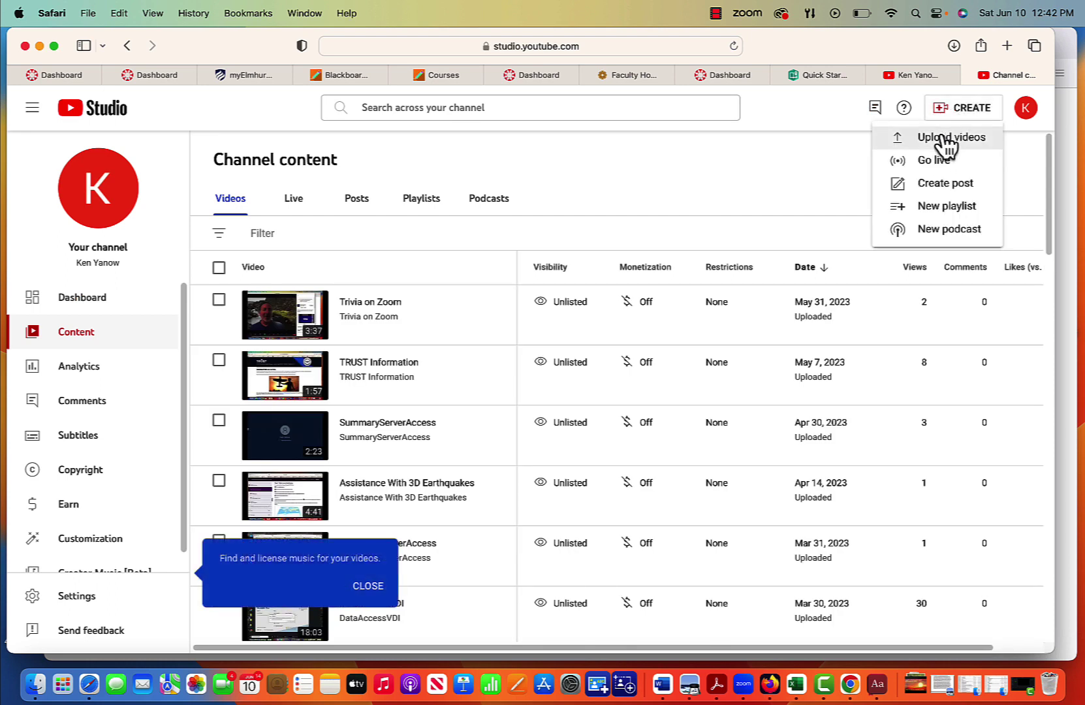
left_click(942, 138)
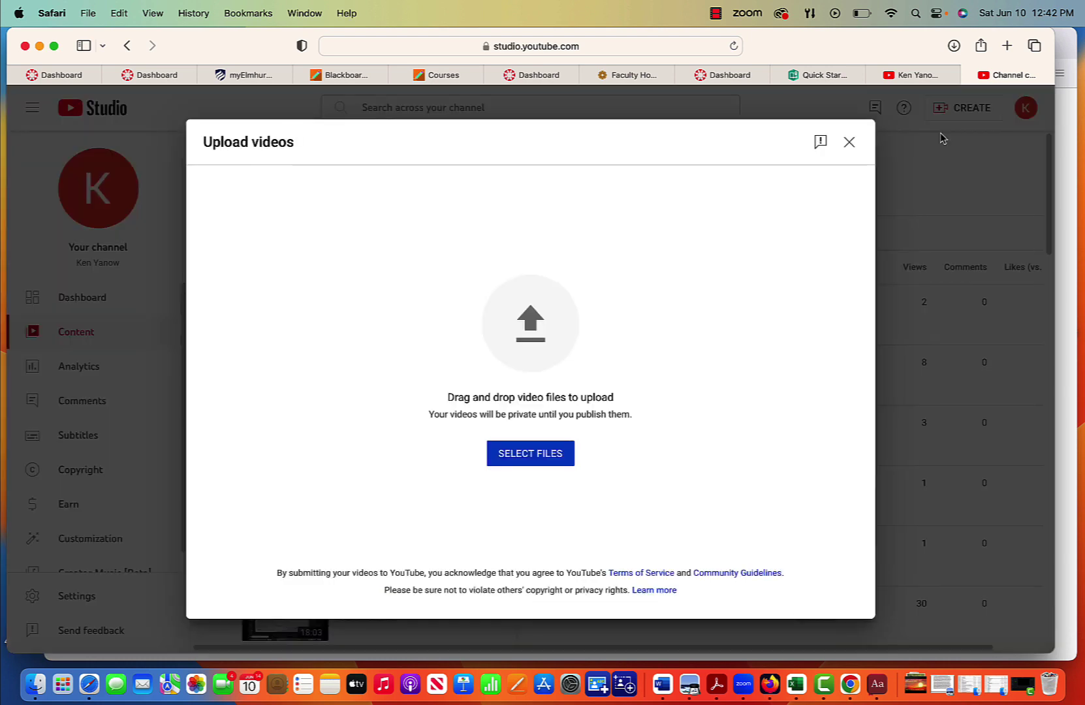
left_click(917, 694)
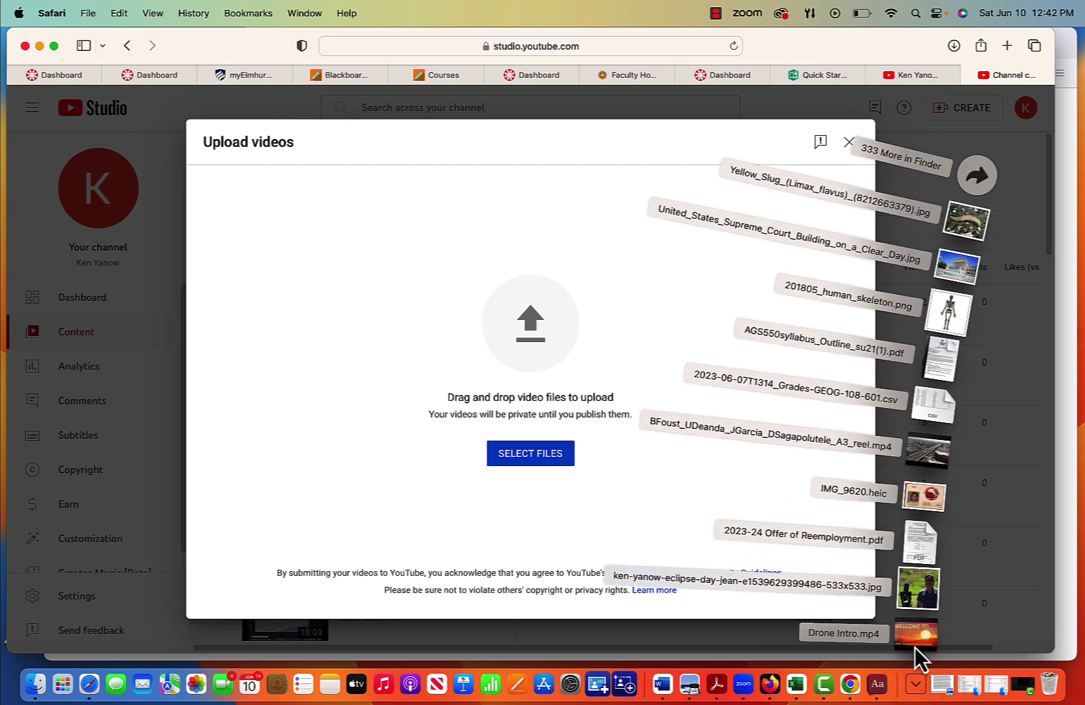
left_click_drag(921, 654, 495, 341)
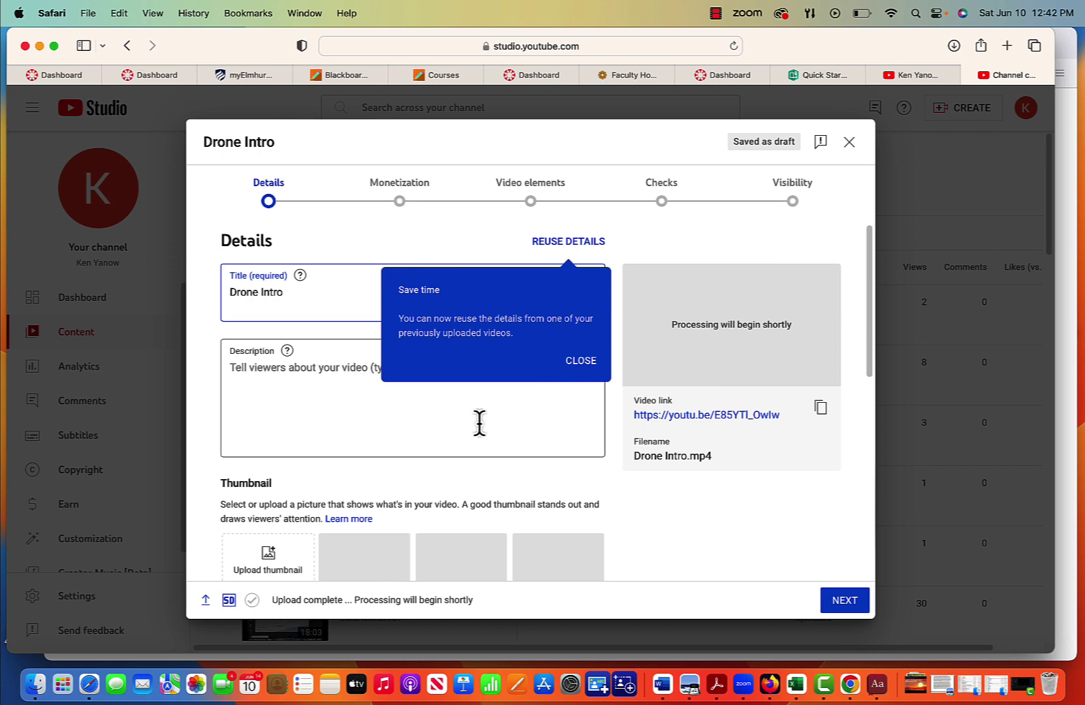
Step: Review the Drone Intro details, then continue to the Monetization step
scroll(414, 425, "down", 5)
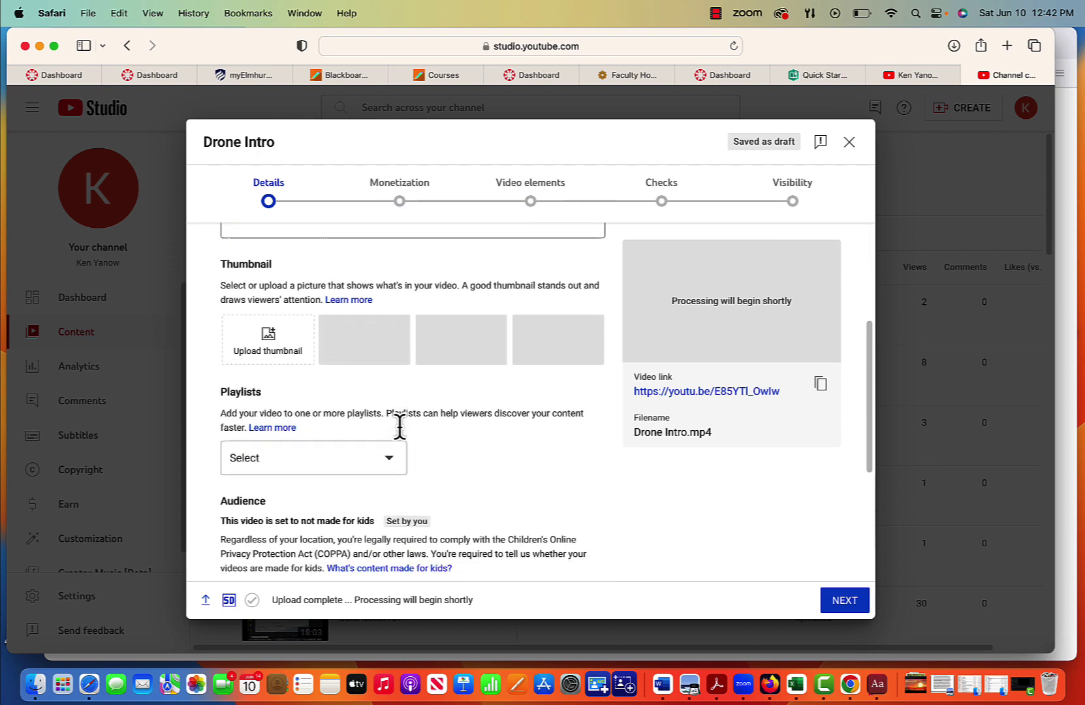
scroll(401, 431, "down", 5)
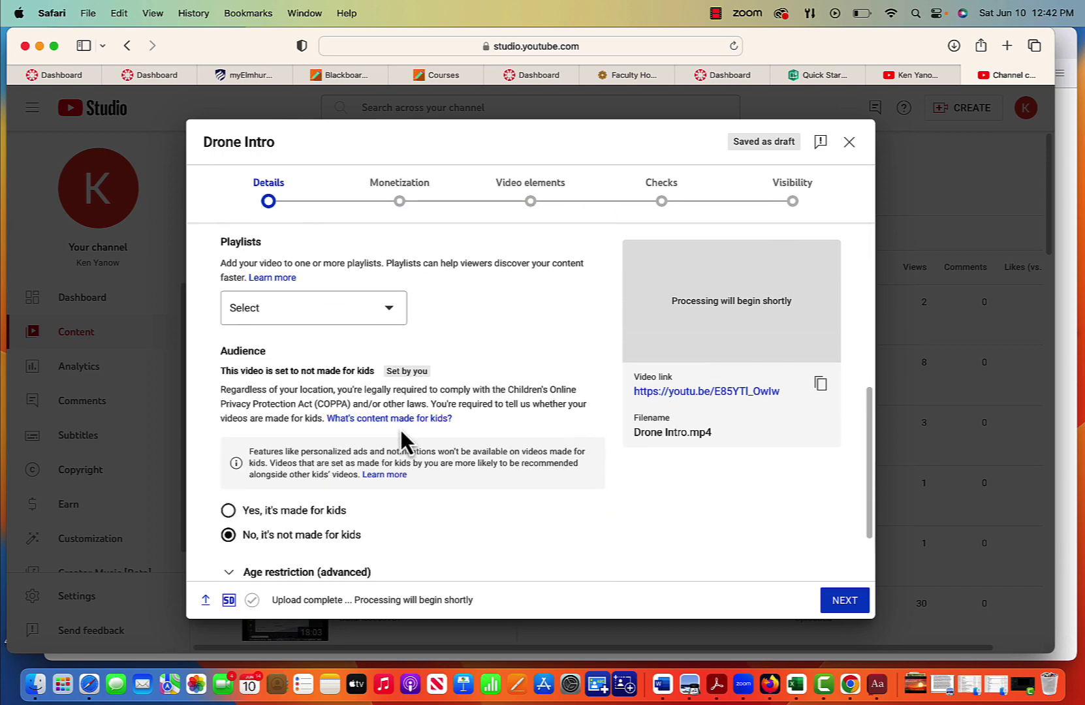
scroll(496, 404, "up", 5)
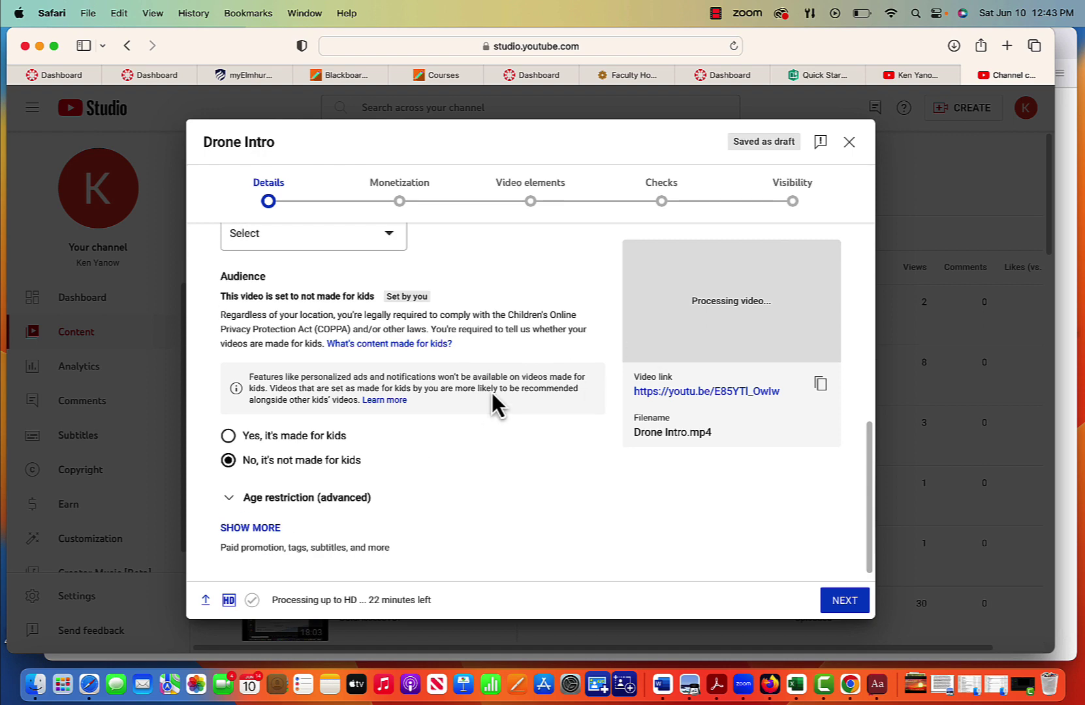
scroll(392, 463, "up", 2)
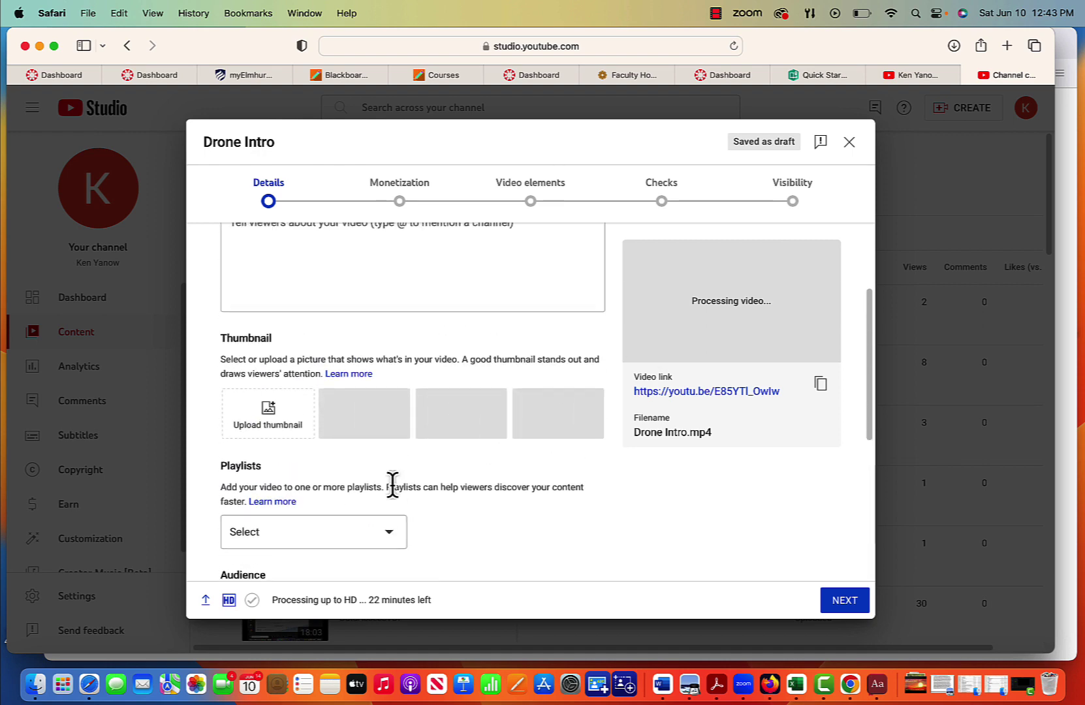
scroll(395, 496, "down", 3)
scroll(457, 519, "down", 5)
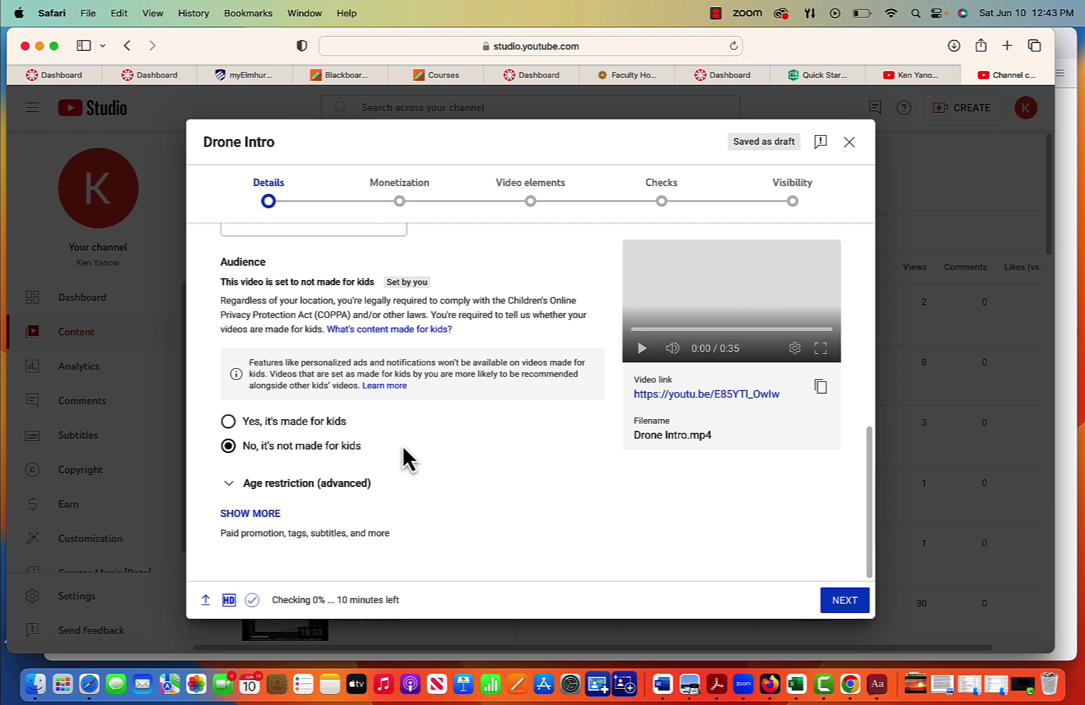
scroll(401, 444, "up", 10)
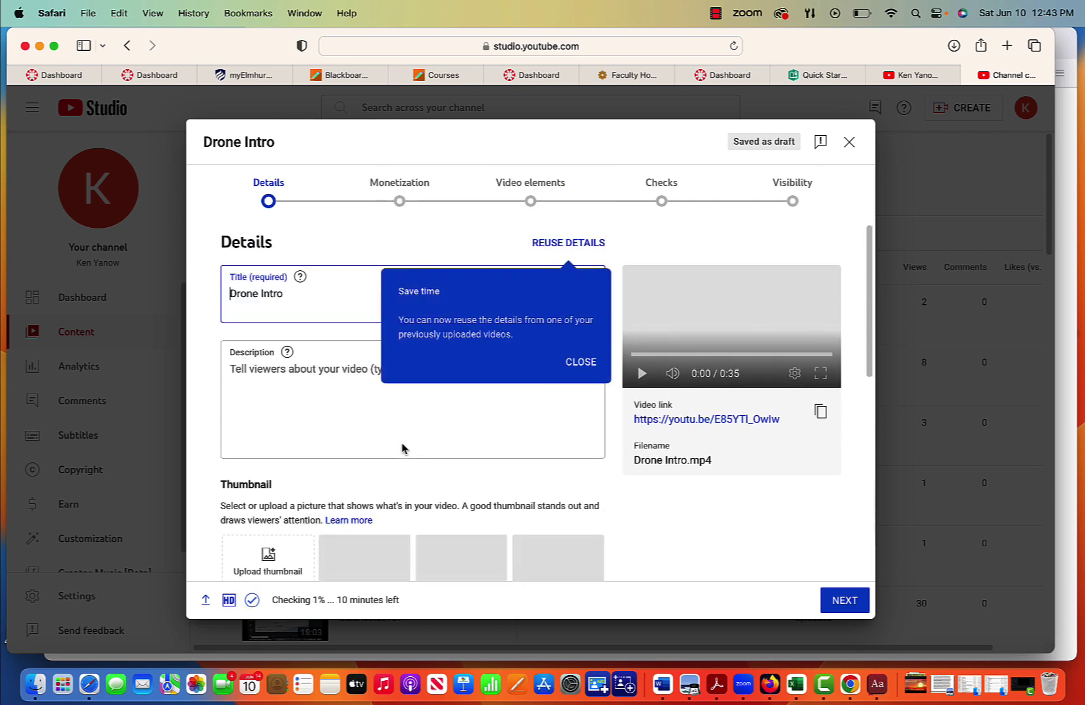
scroll(401, 447, "down", 1)
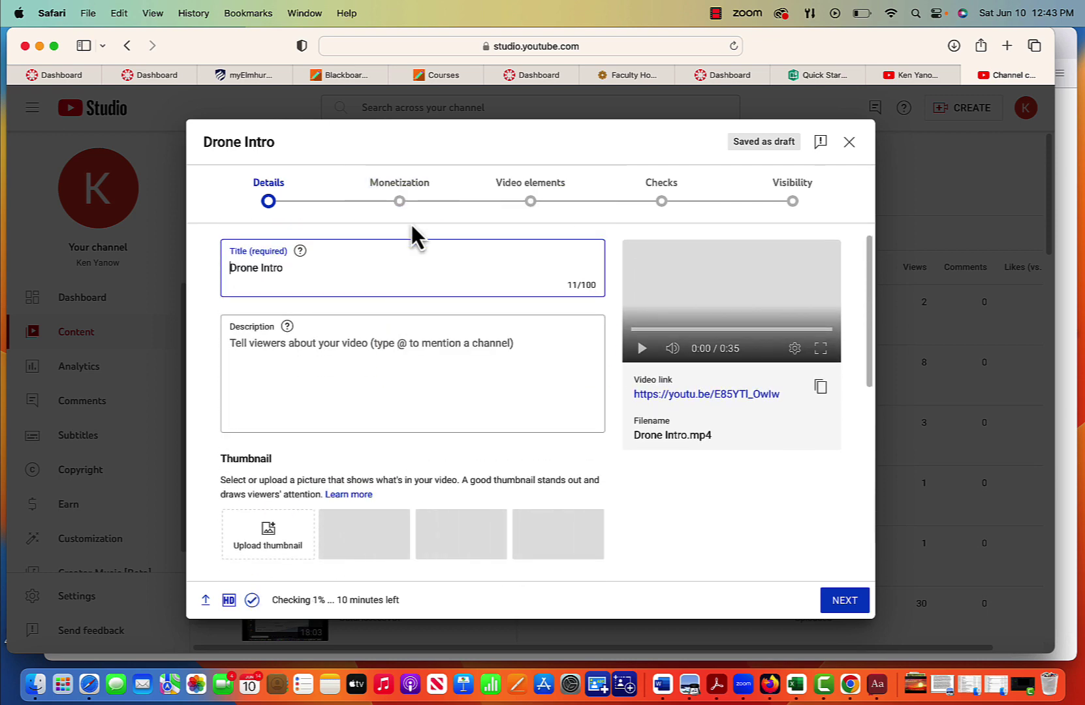
scroll(489, 376, "down", 10)
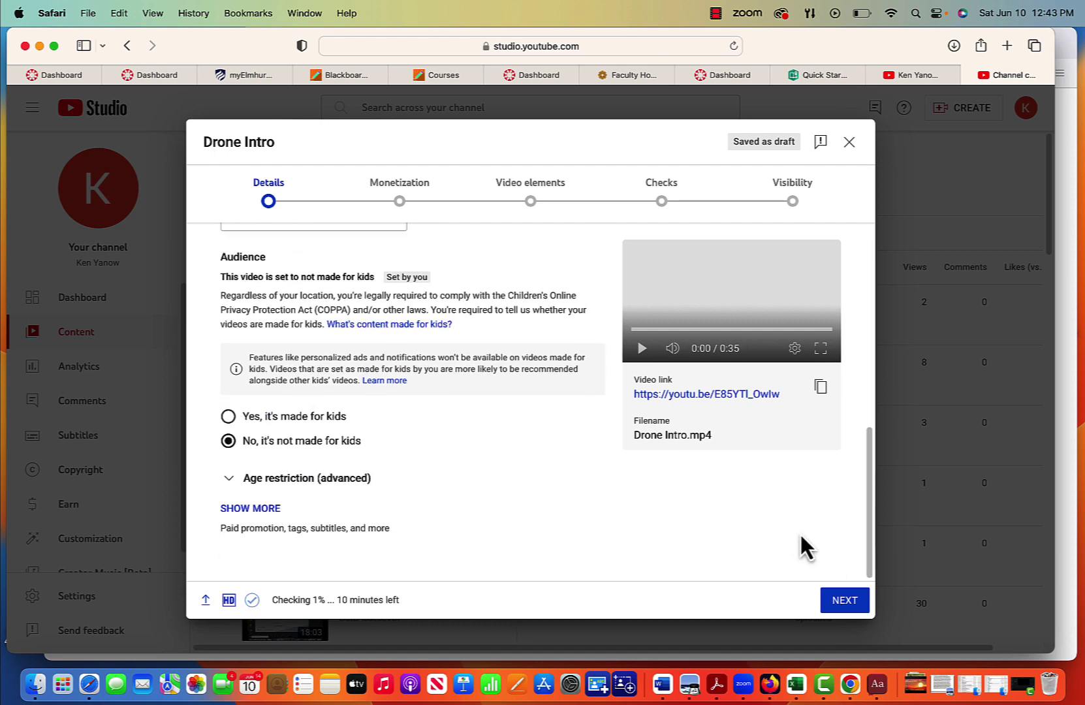
left_click(846, 601)
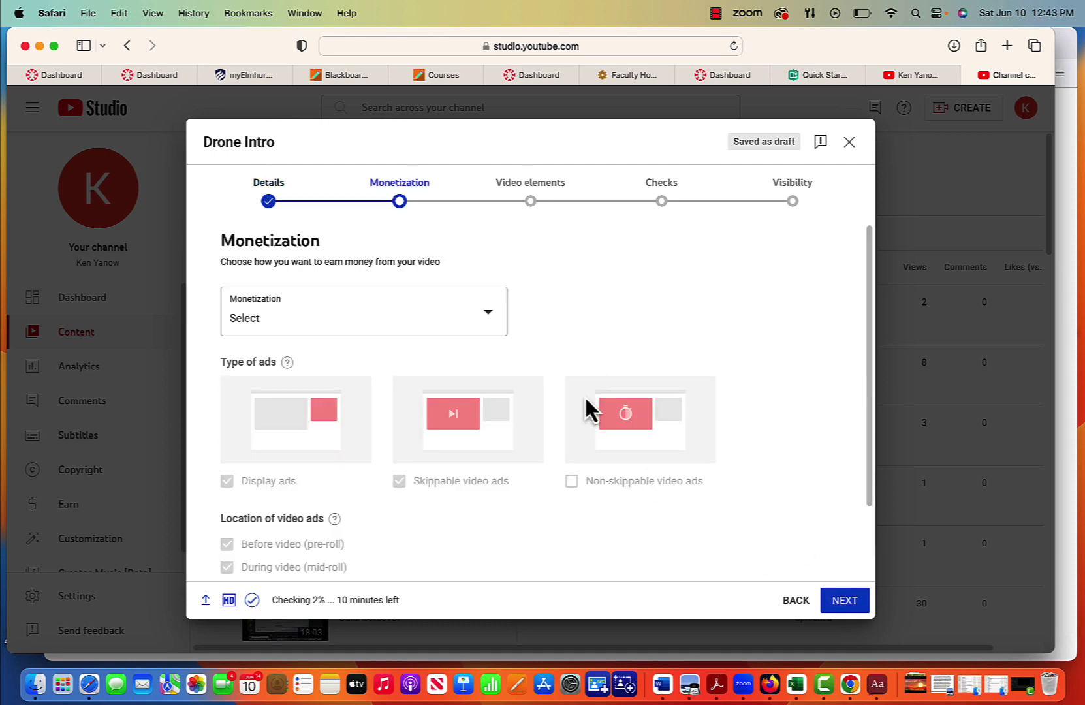
Step: Turn monetization off for Drone Intro
left_click(486, 324)
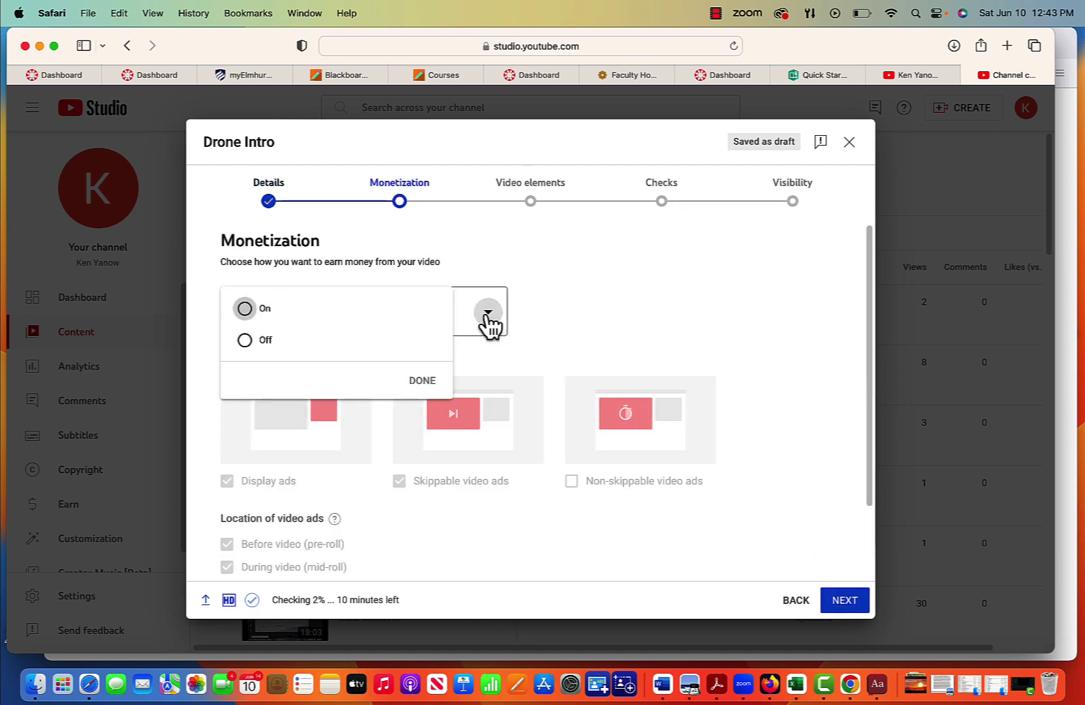
left_click(247, 341)
left_click(426, 385)
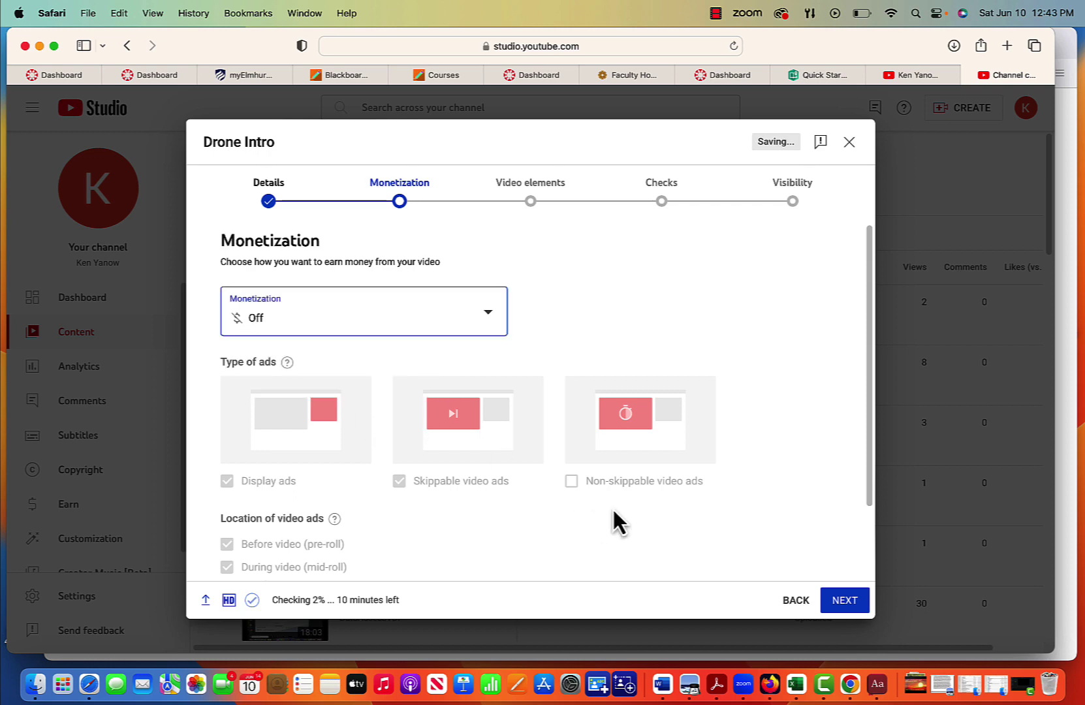
scroll(740, 567, "down", 3)
left_click(841, 602)
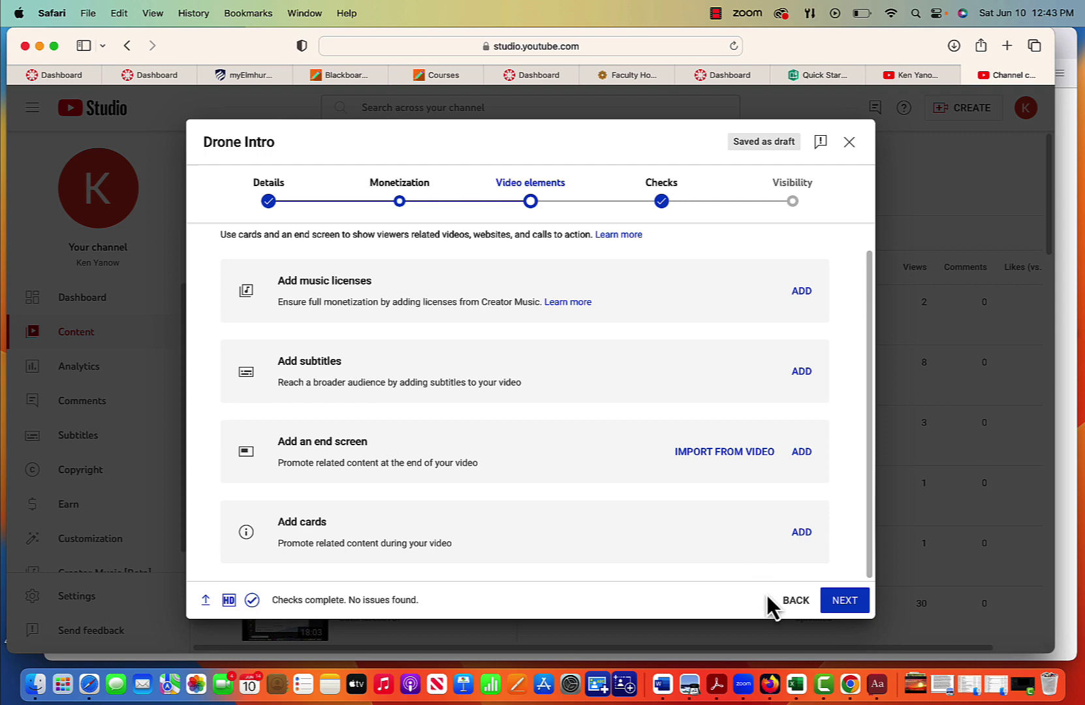
Step: Pass through Video elements and Checks, set visibility to Public, and publish
scroll(688, 564, "up", 2)
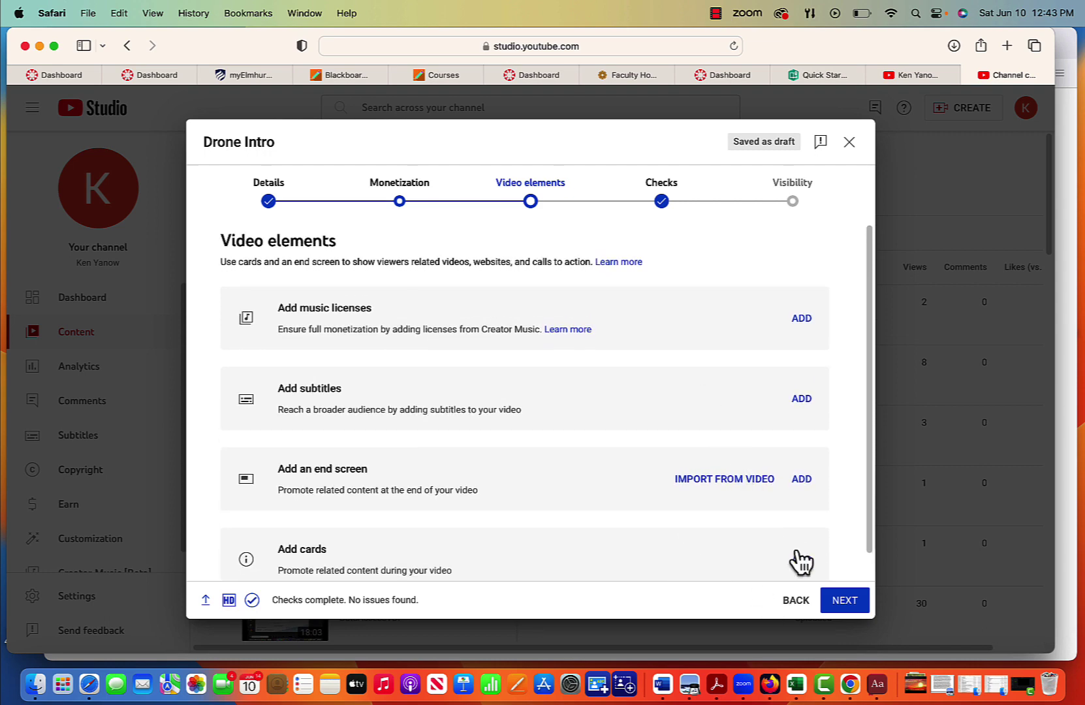
left_click(844, 602)
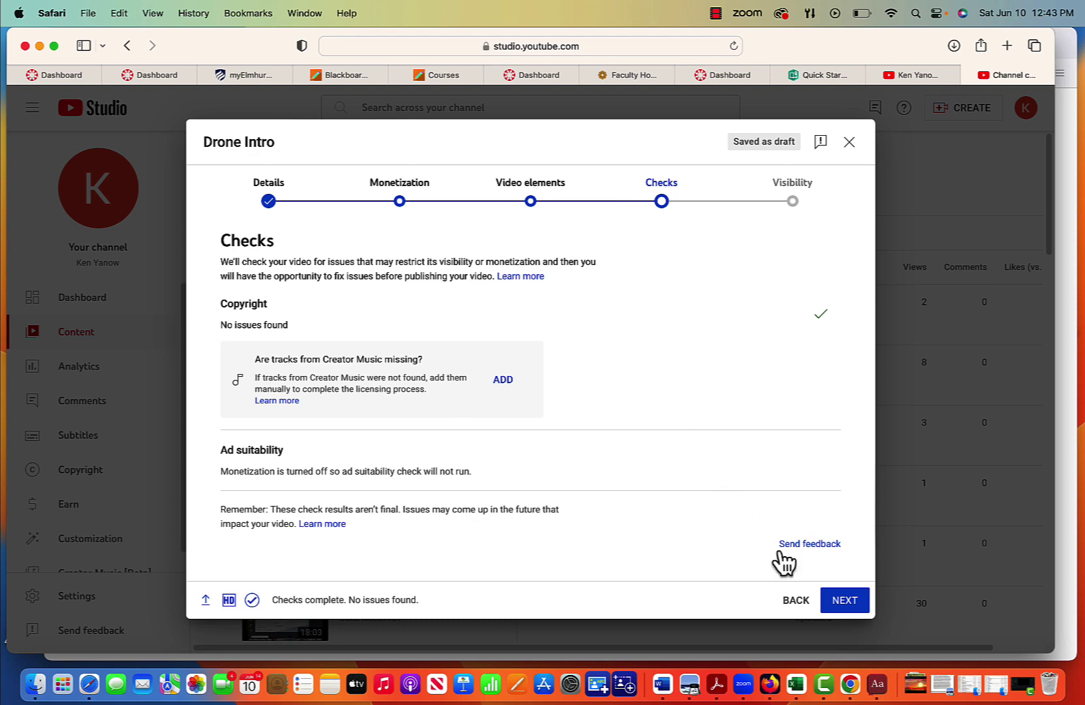
left_click(844, 602)
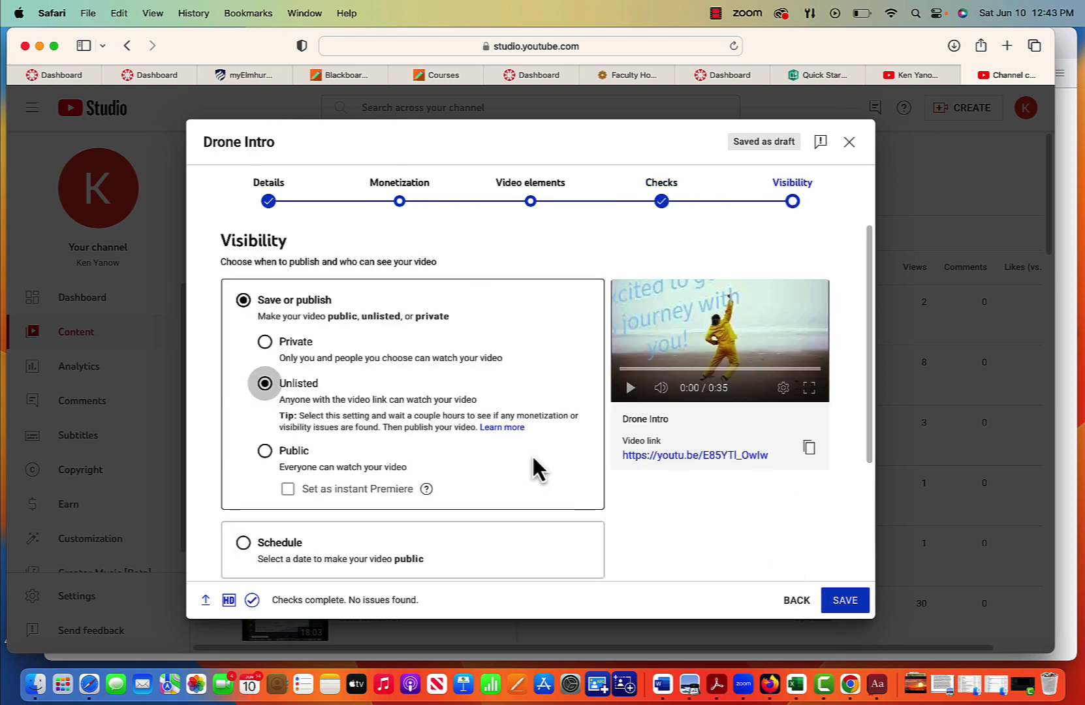
left_click(266, 451)
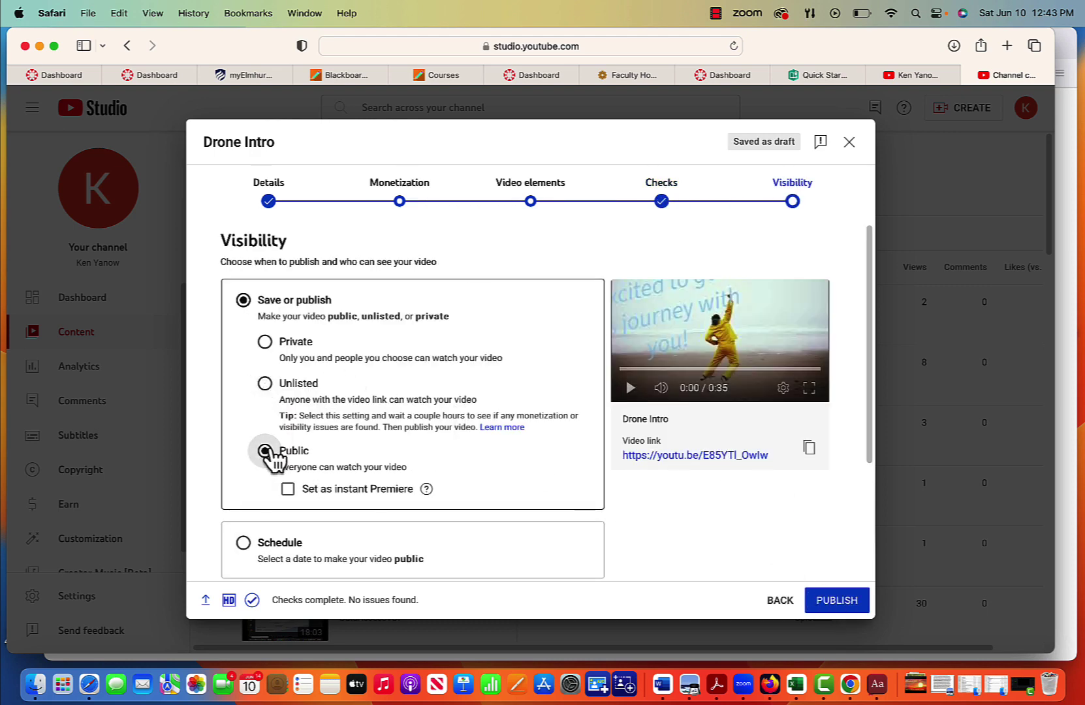
scroll(442, 476, "down", 3)
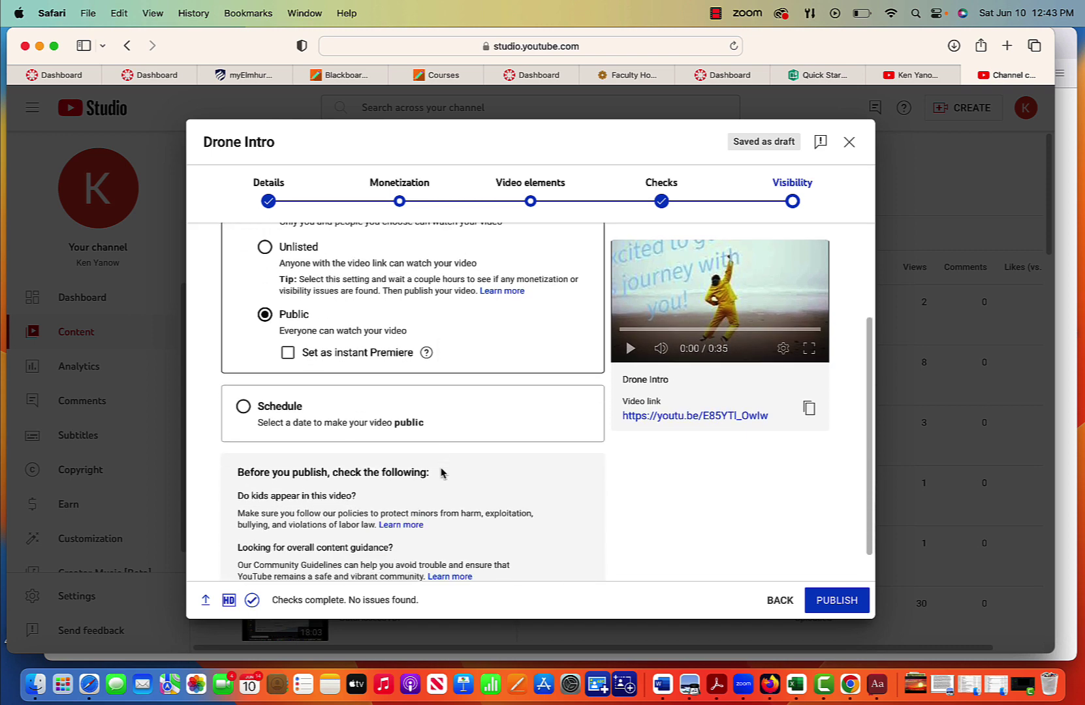
left_click(836, 600)
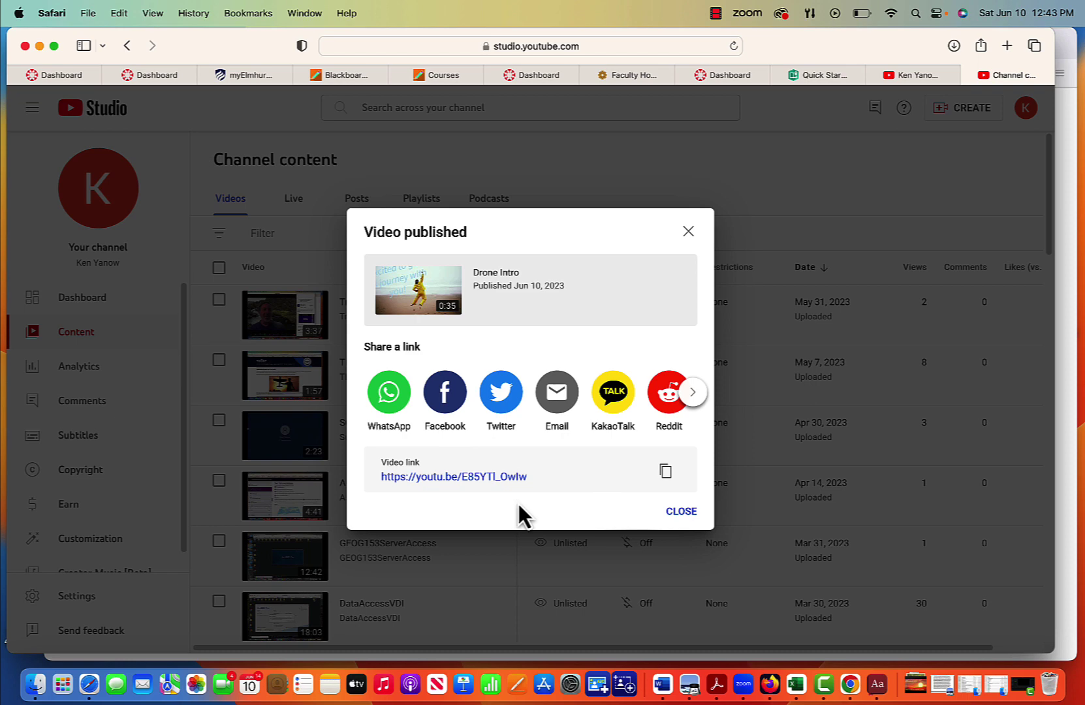
Step: Close the Video published dialog to return to the Channel content list
left_click(686, 512)
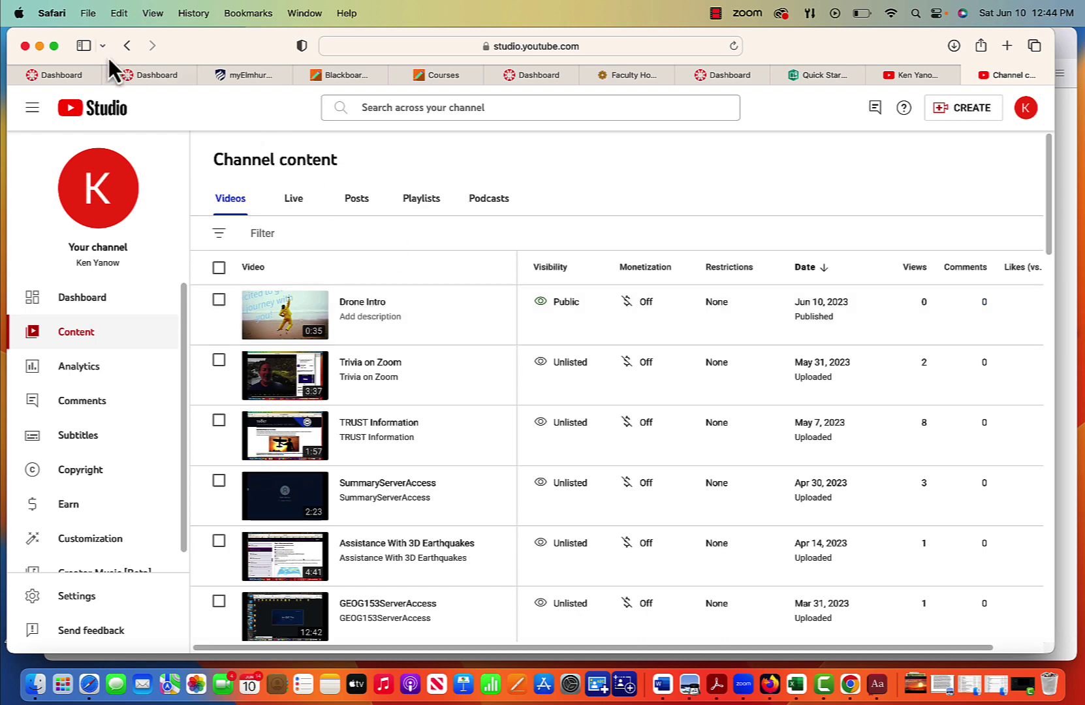
Step: Minimize Safari, close the Chrome Guest and Dictionary windows, and close Firefox's unsupported-browser tab
left_click(40, 46)
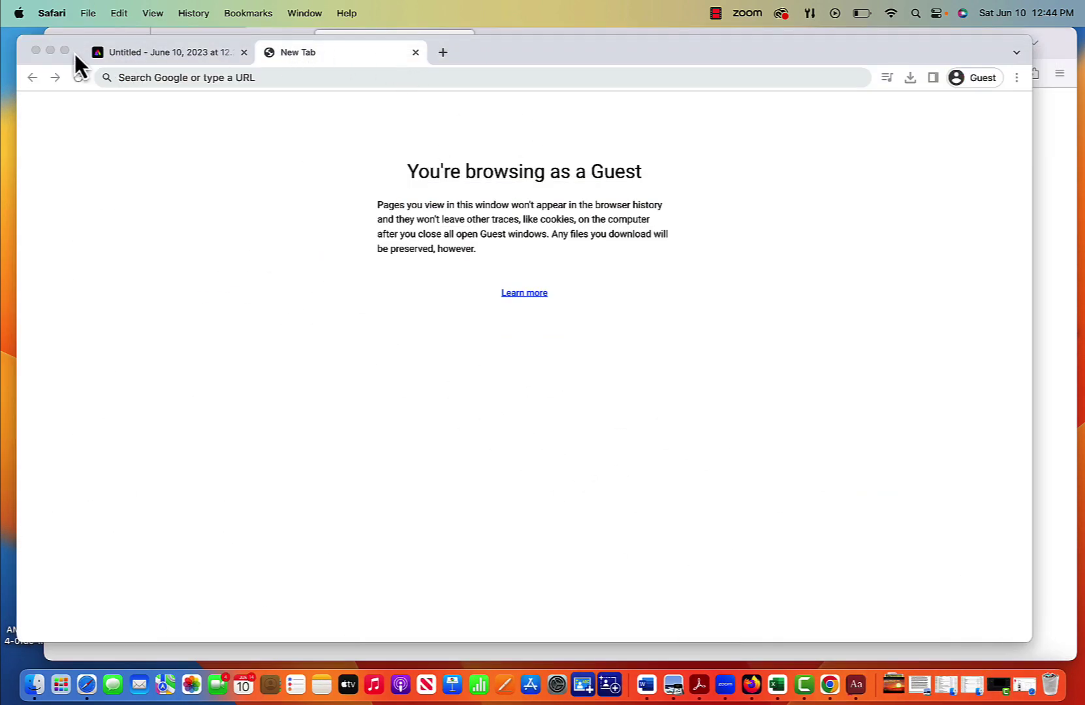
left_click(37, 50)
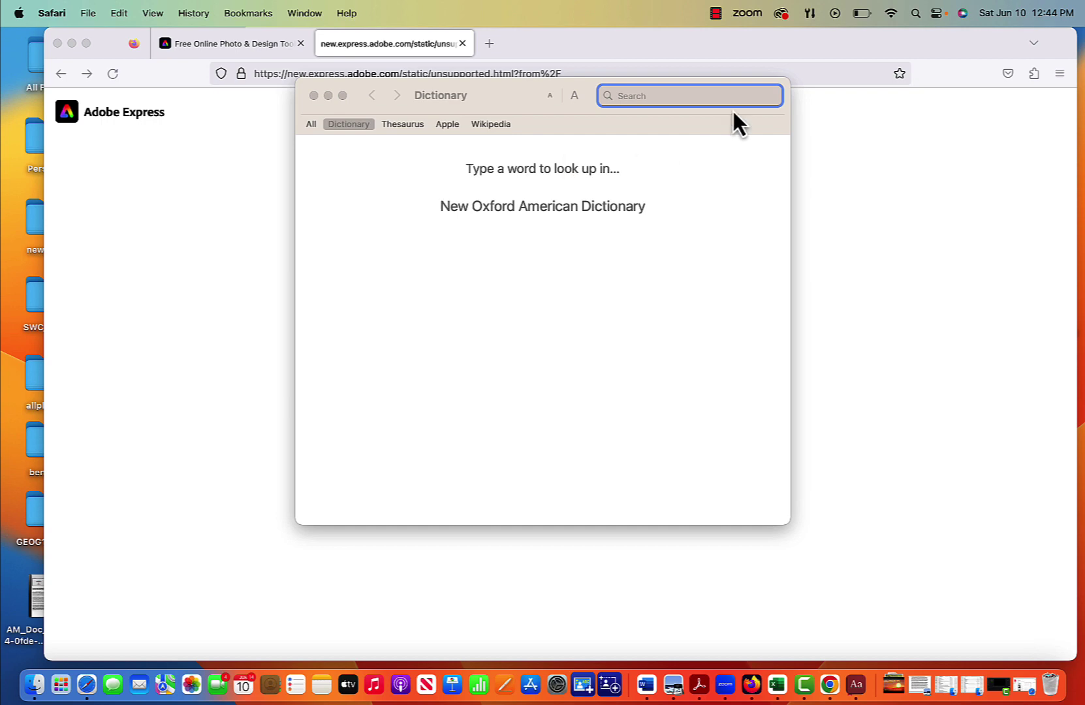
left_click(313, 95)
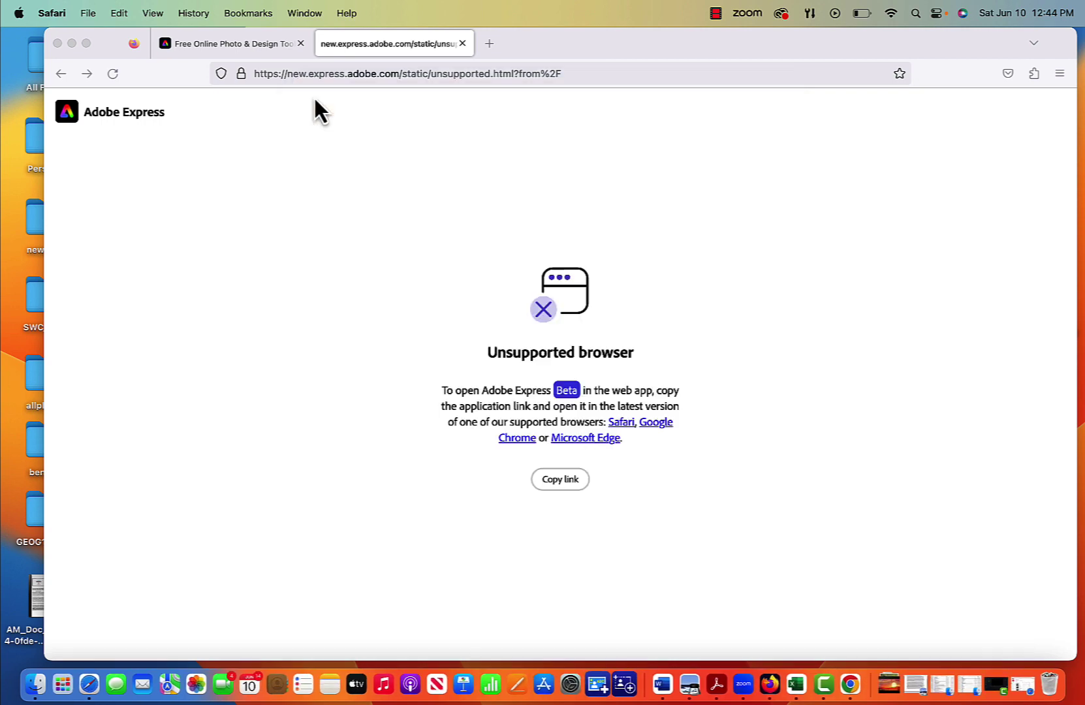
left_click(462, 43)
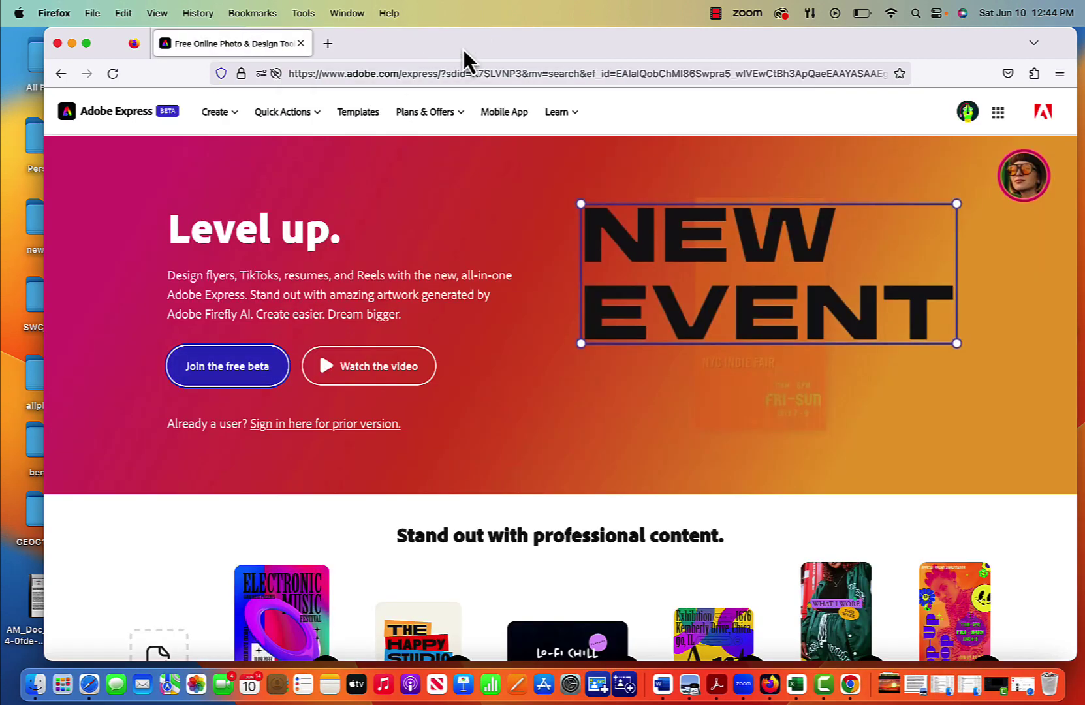